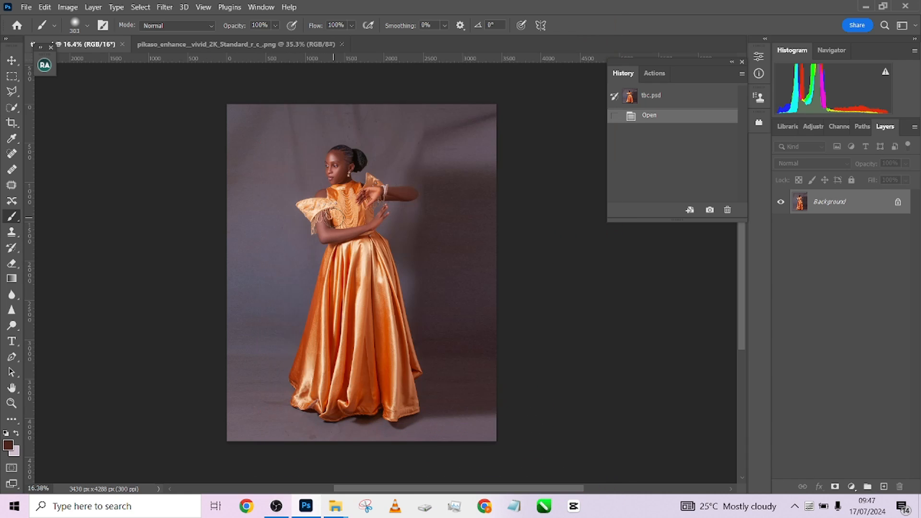
Select the woman in the orange gown automatically with the Quick Selection tool's Select Subject.
scroll(333, 225, "up", 5)
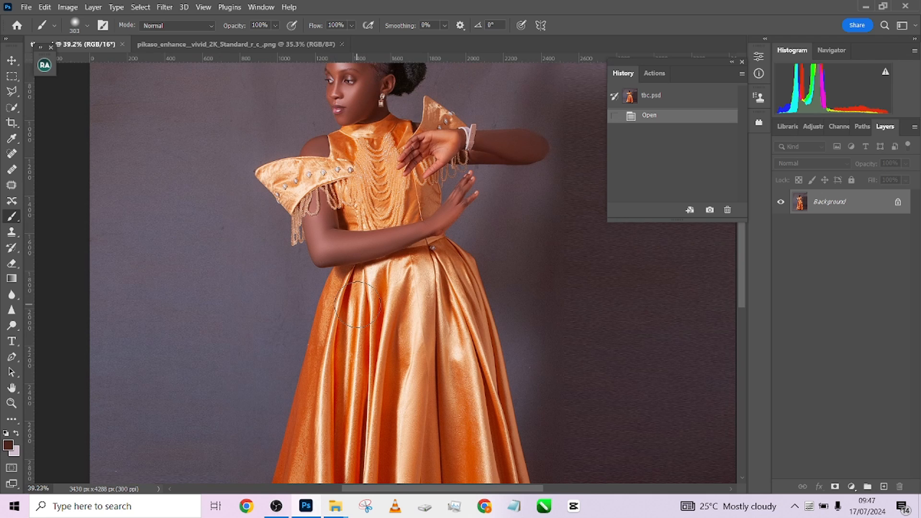
scroll(348, 302, "up", 2)
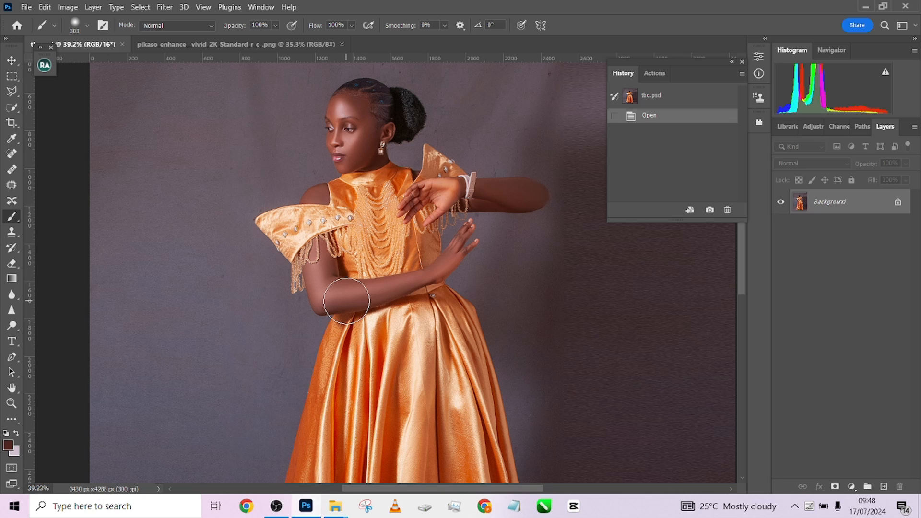
scroll(346, 300, "down", 4)
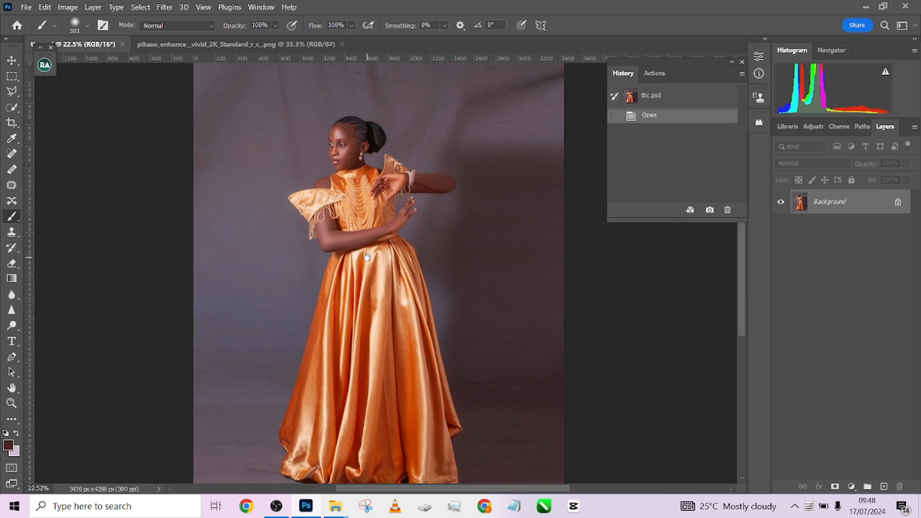
left_click_drag(367, 258, 366, 258)
scroll(367, 257, "down", 2)
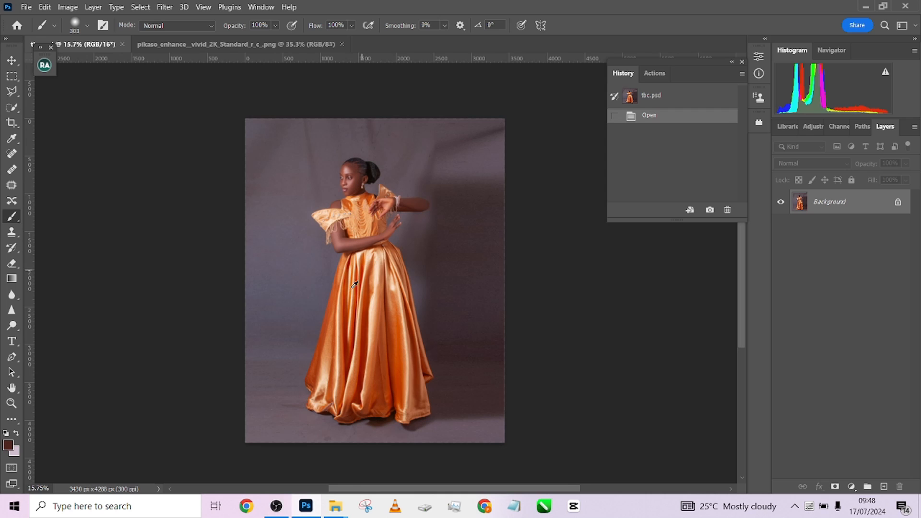
scroll(354, 284, "up", 2)
scroll(368, 273, "down", 1)
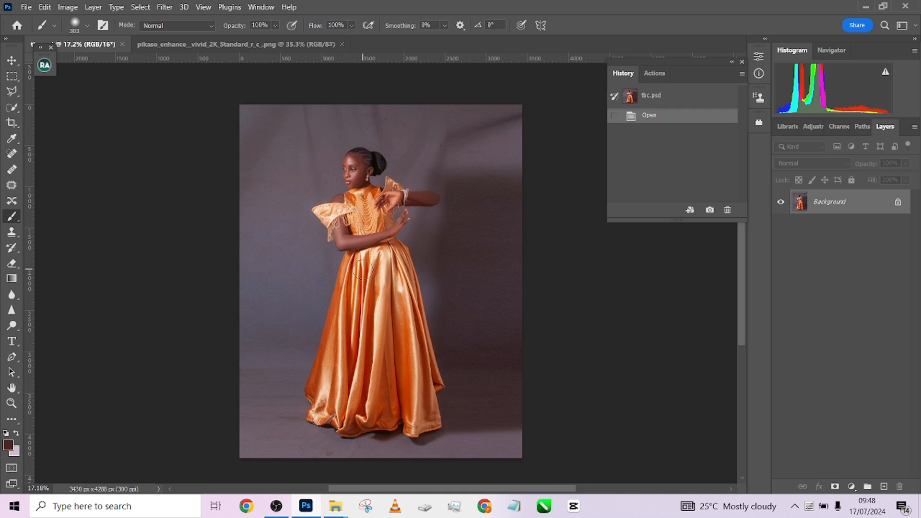
left_click(11, 107)
left_click(344, 25)
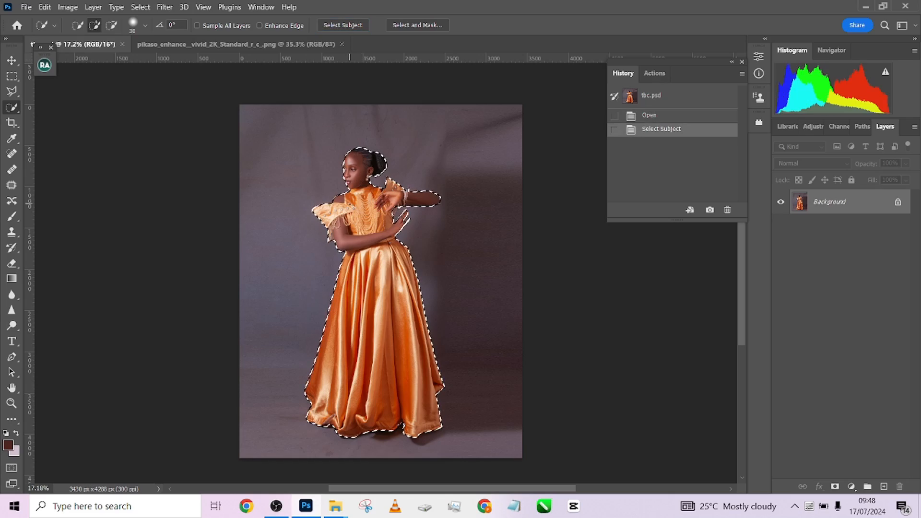
Inspect the selection edge around the face, both sleeves, the hands, the bead fringes and the skirt.
scroll(333, 222, "up", 6)
scroll(376, 284, "up", 6)
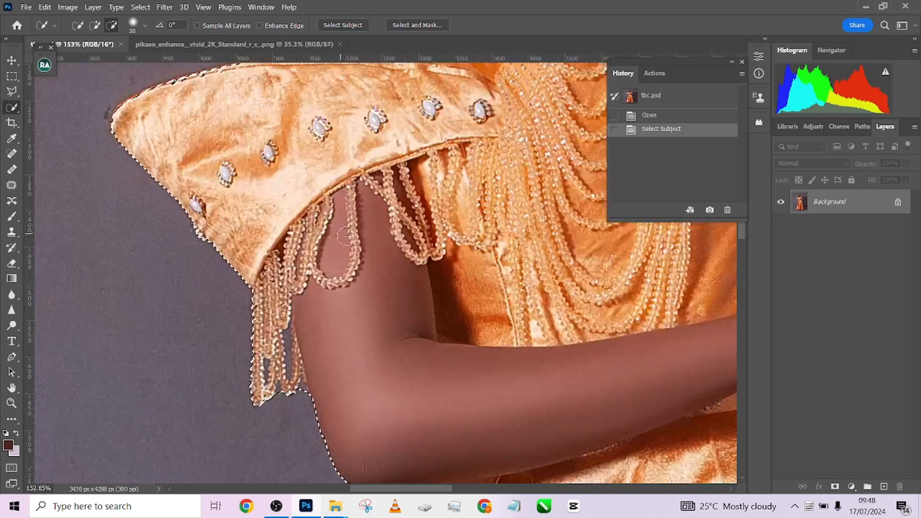
scroll(447, 196, "up", 3)
left_click_drag(447, 196, 296, 294)
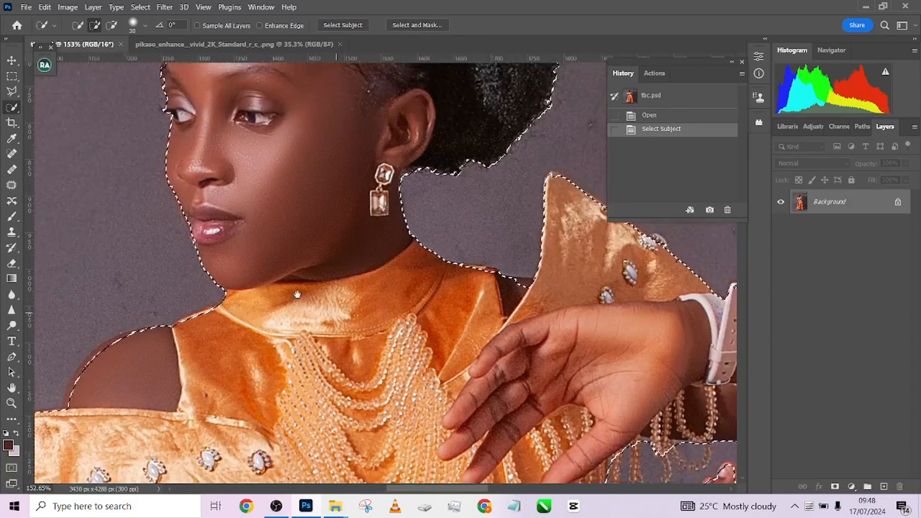
left_click_drag(599, 397, 318, 192)
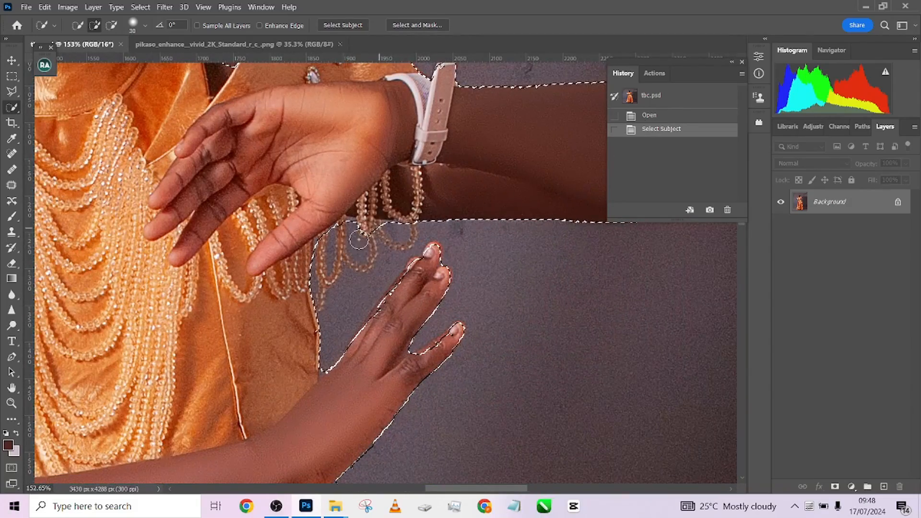
scroll(347, 278, "down", 5)
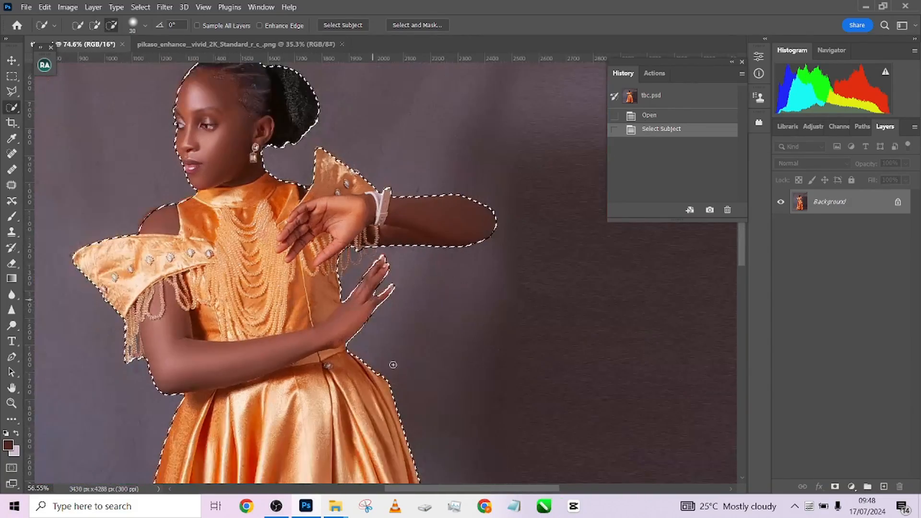
left_click_drag(393, 366, 422, 255)
left_click_drag(360, 422, 383, 185)
left_click_drag(385, 231, 405, 432)
left_click_drag(349, 125, 381, 220)
Reduce the Quick Selection brush to 10 px at the photo's left sleeve fringe and invert the selection.
scroll(257, 333, "up", 8)
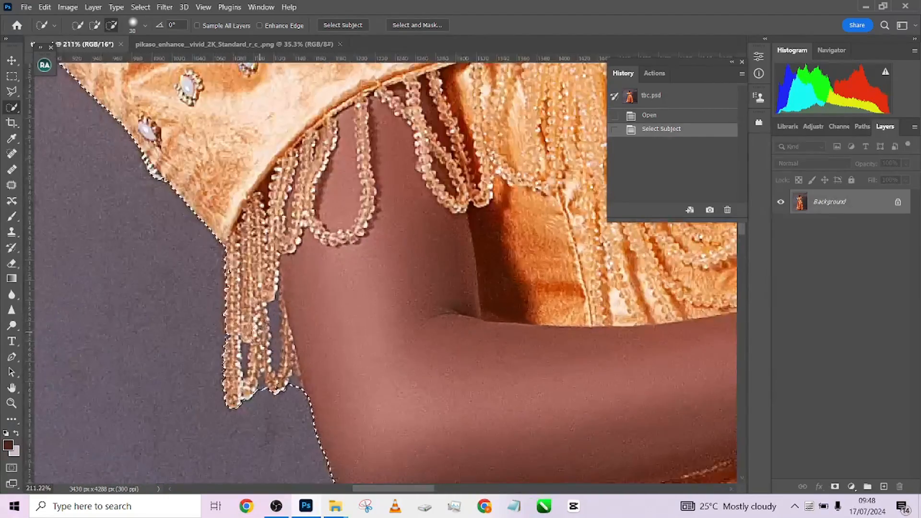
right_click(249, 334, "alt")
right_click(260, 332)
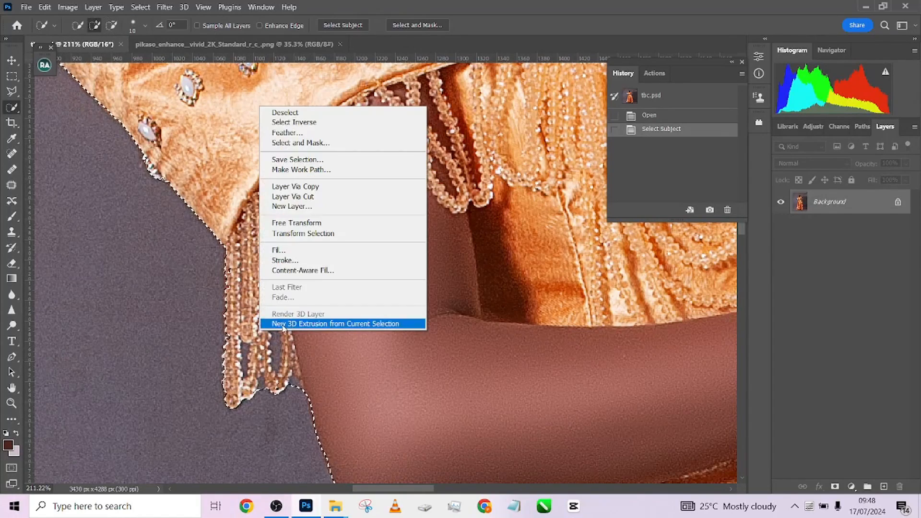
left_click(309, 124)
Add the backdrop gap between the left sleeve's hanging beads with a 7 px brush and invert the selection back.
right_click(264, 338, "alt")
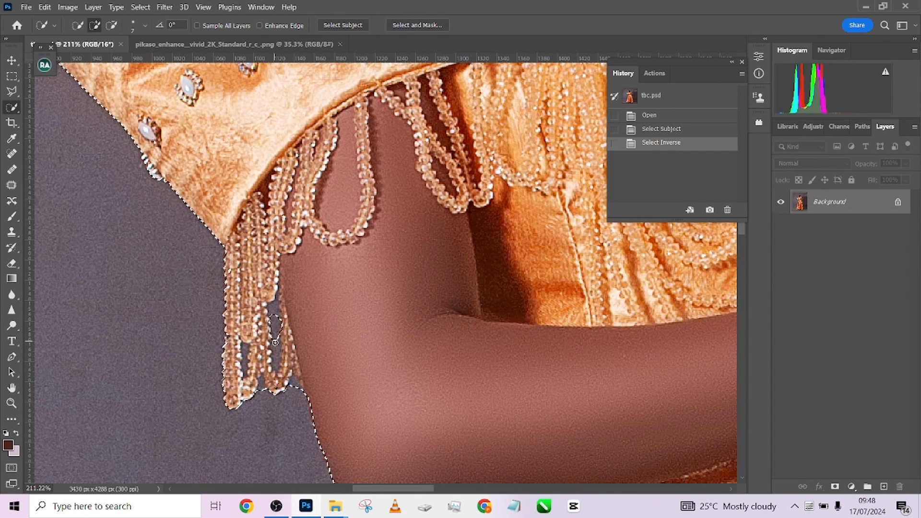
mouse_move(277, 364)
left_mouse_down()
mouse_move(272, 311)
mouse_move(277, 318)
left_mouse_up()
right_click(276, 310)
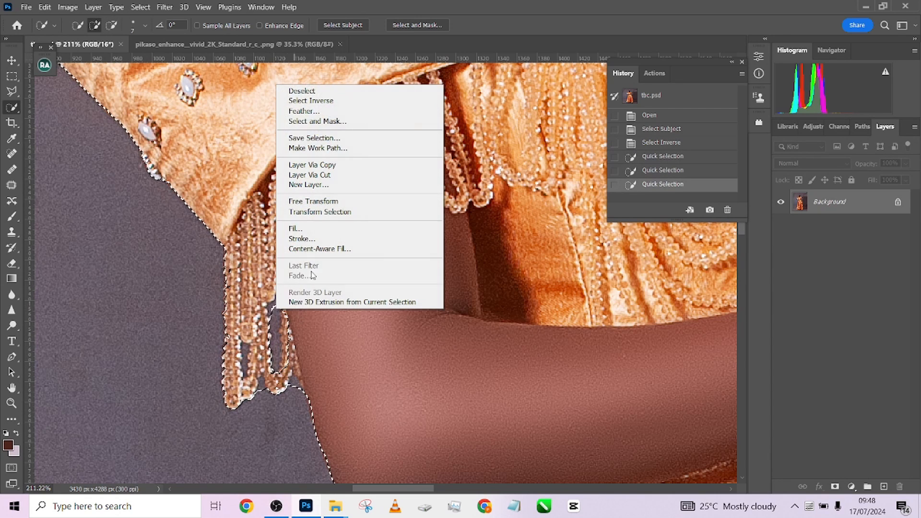
left_click(302, 98)
Restore the bead strand nearest the arm to the selection and subtract the backdrop gaps between the left sleeve's hanging strands.
key("alt")
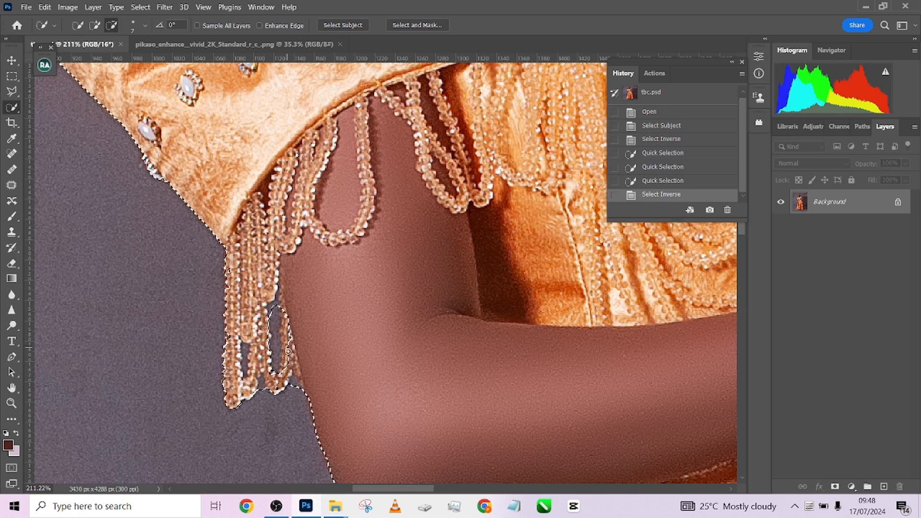
left_click_drag(283, 365, 284, 348)
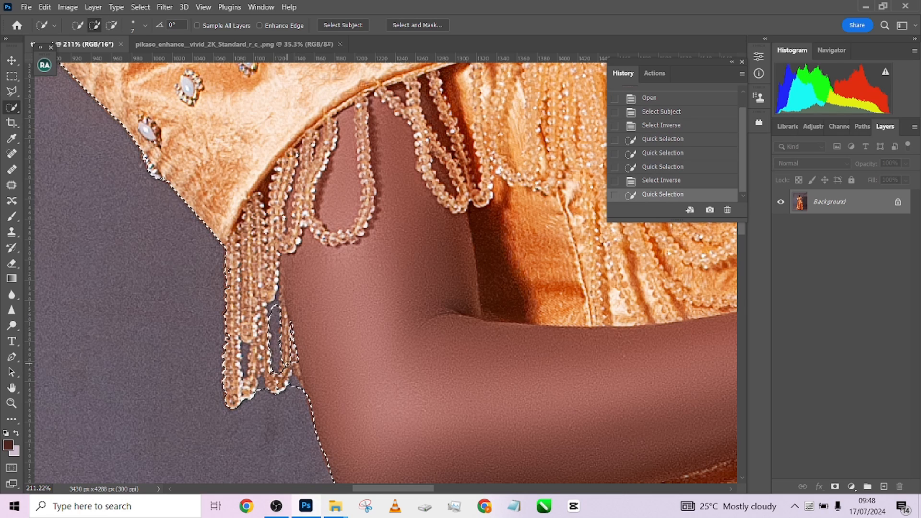
left_click_drag(286, 311, 279, 353)
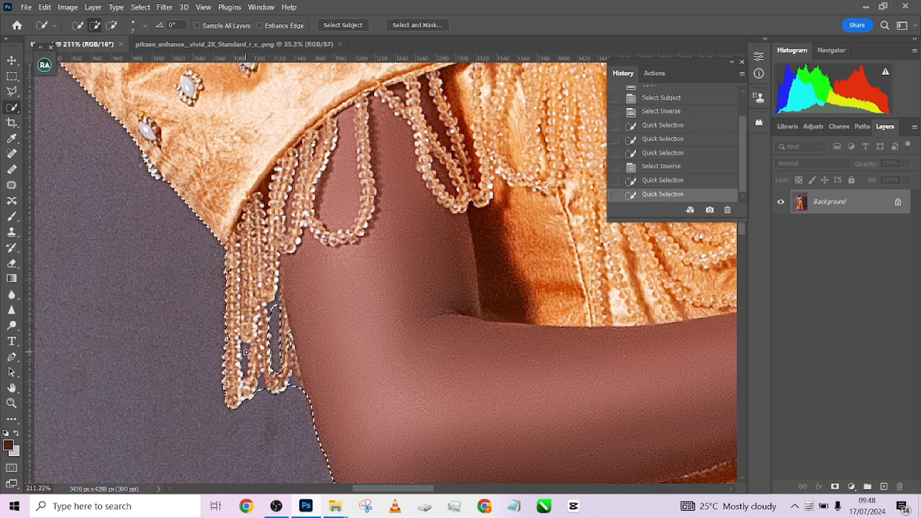
key("alt")
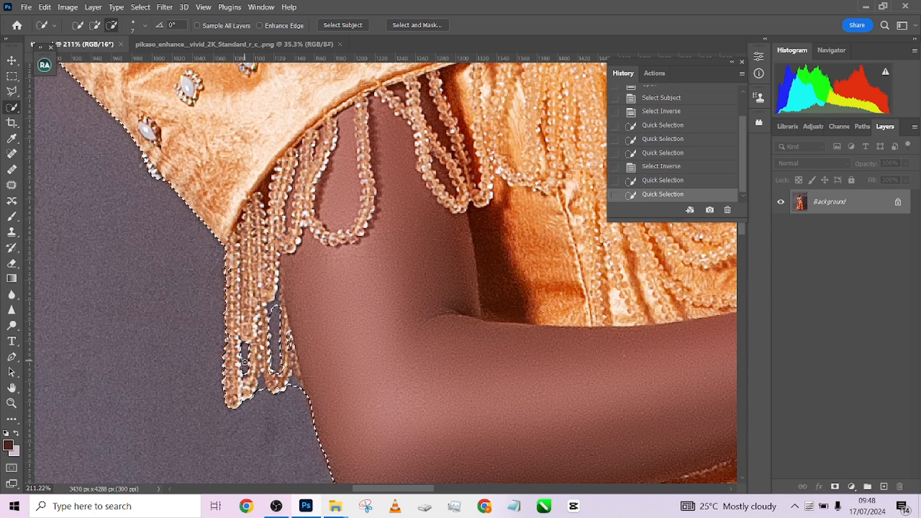
left_click_drag(244, 363, 278, 324)
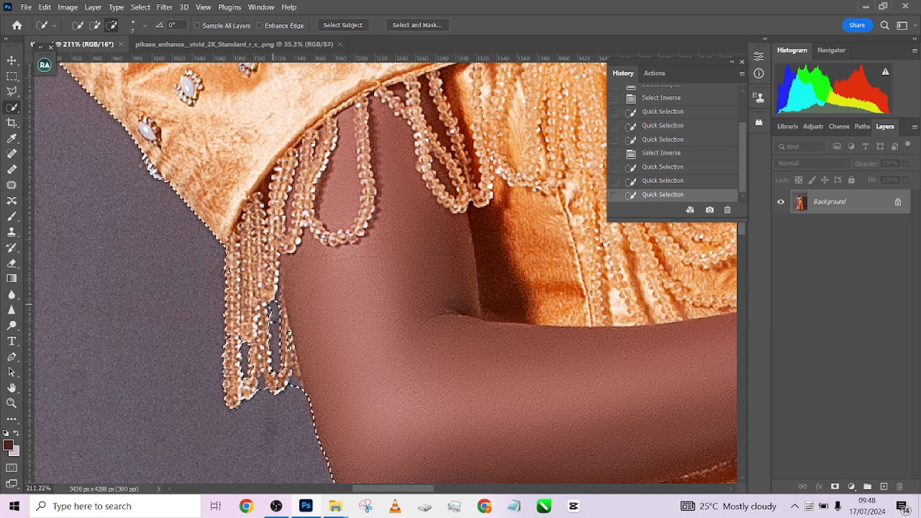
left_click(274, 308, "alt")
left_click(273, 323, "alt")
Subtract the backdrop around the lower ends of the left sleeve's bead strands from the selection.
key("space")
mouse_move(361, 331)
left_mouse_down()
mouse_move(185, 263)
mouse_move(512, 268)
mouse_move(362, 282)
left_mouse_up()
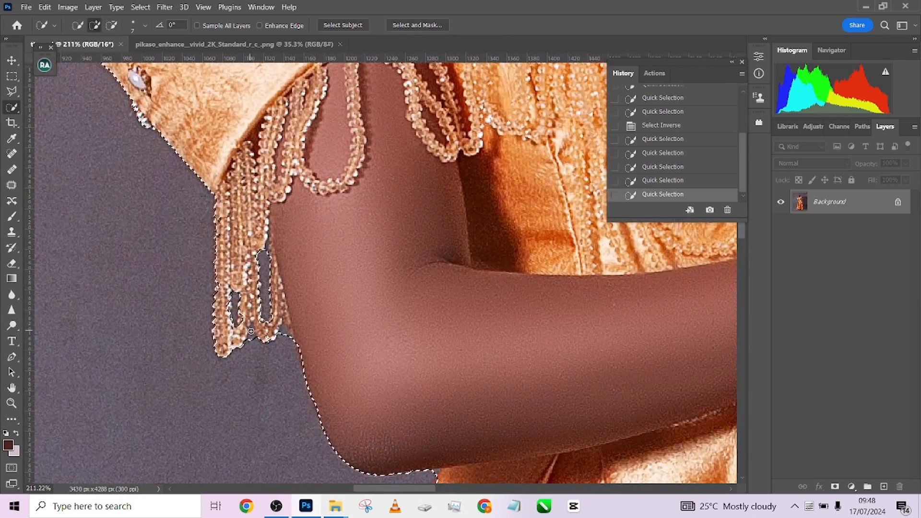
left_click(250, 337, "alt")
left_click(253, 342, "alt")
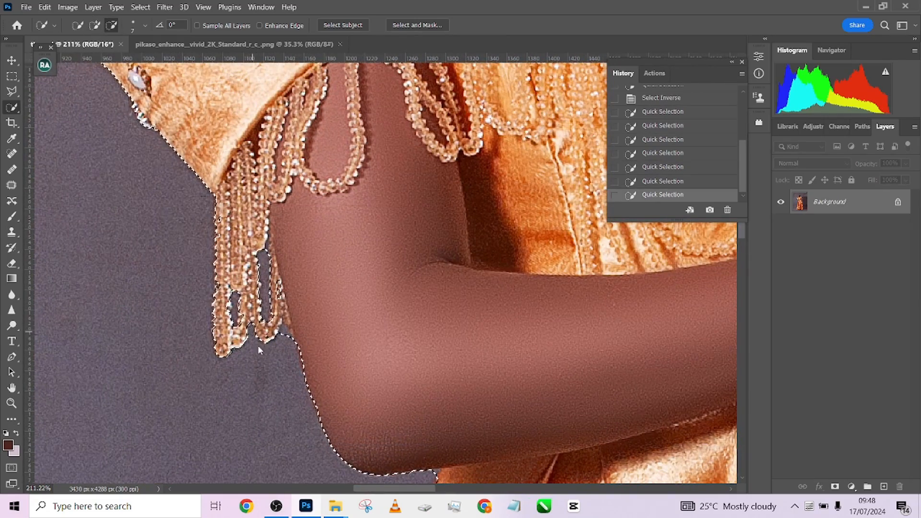
left_click(284, 331, "alt")
Refine the selection around the bead loops hanging beneath the raised wrist.
scroll(312, 312, "down", 4)
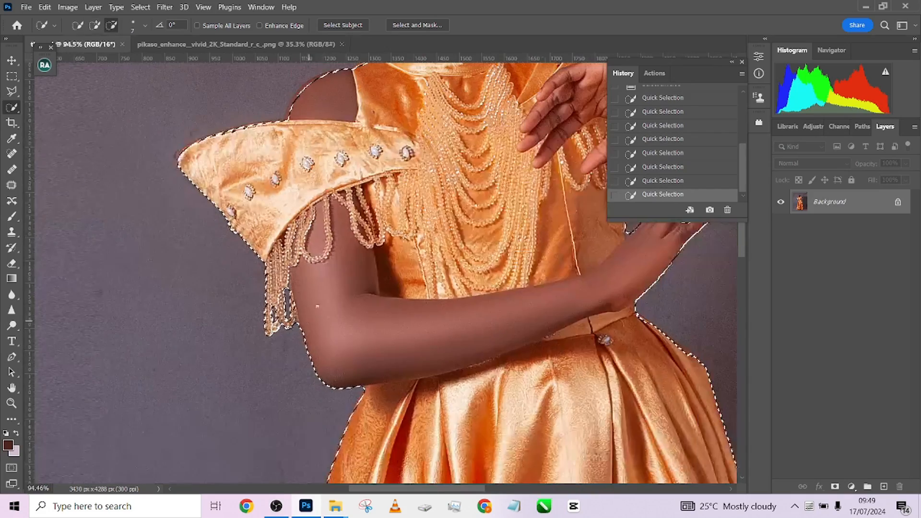
key("space")
left_click_drag(326, 263, 298, 389)
key("space")
left_click_drag(449, 234, 254, 303)
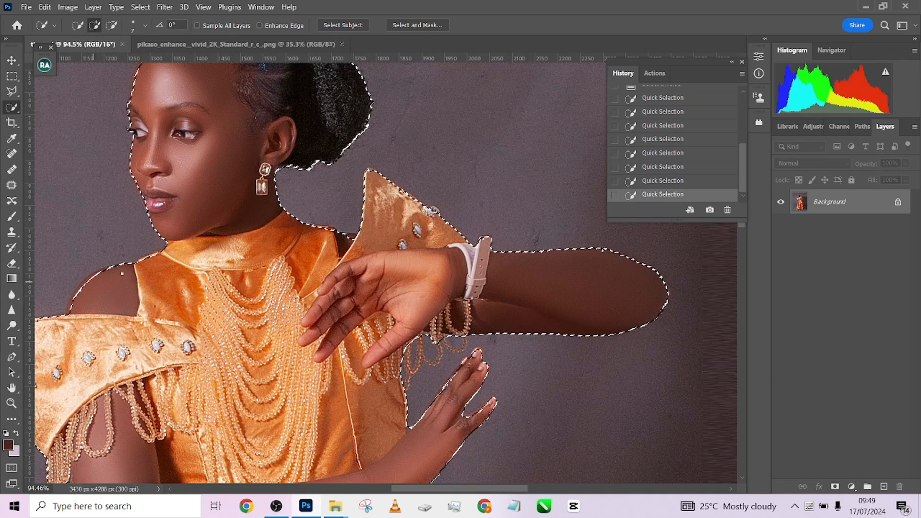
left_click_drag(380, 338, 270, 275)
scroll(332, 260, "up", 5)
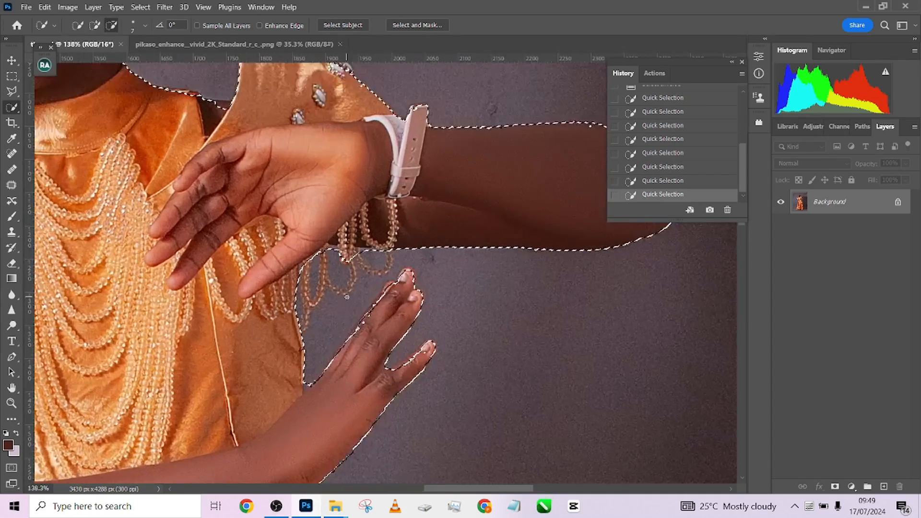
left_click(332, 259, "alt")
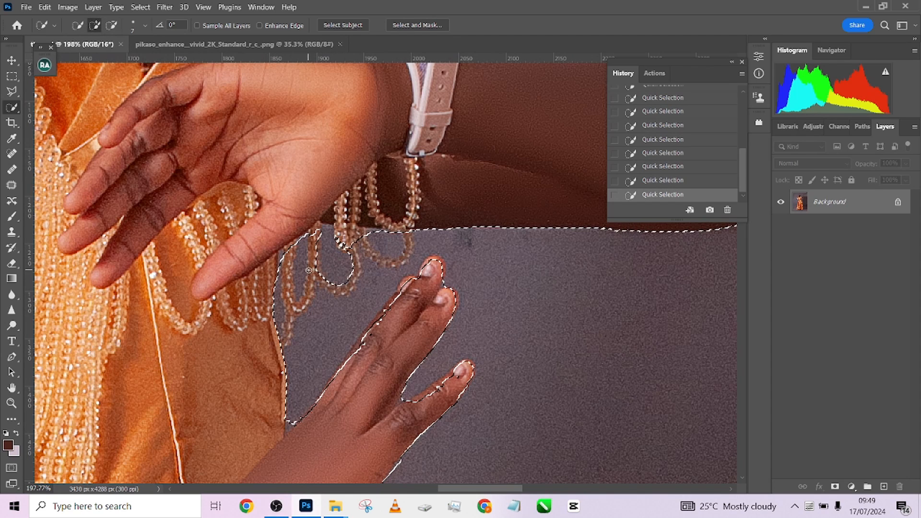
left_click(298, 283, "alt")
left_click(299, 292, "alt")
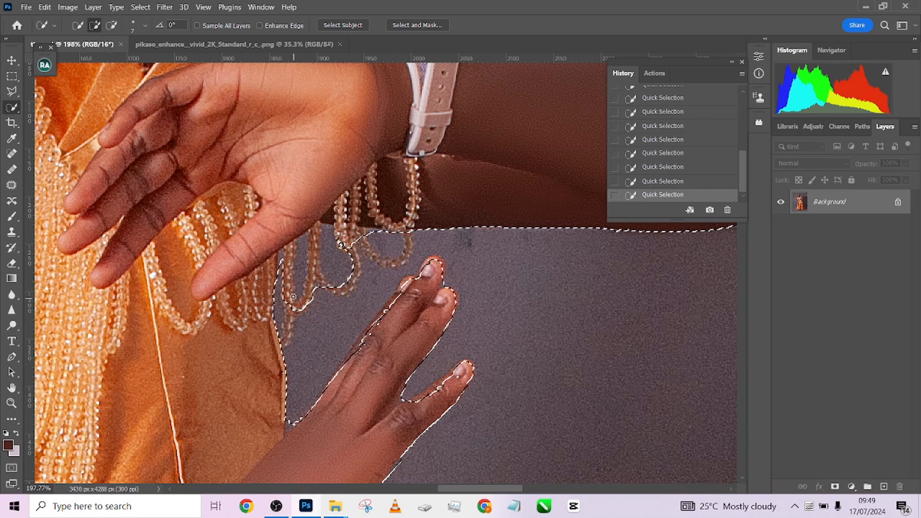
Extend the selection over the bead strands beside the bodice, down to the lower hand.
left_click(295, 317, "alt")
mouse_move(289, 335)
left_mouse_down()
mouse_move(379, 259)
mouse_move(316, 288)
mouse_move(324, 328)
mouse_move(294, 407)
mouse_move(339, 321)
mouse_move(402, 271)
mouse_move(347, 319)
left_mouse_up()
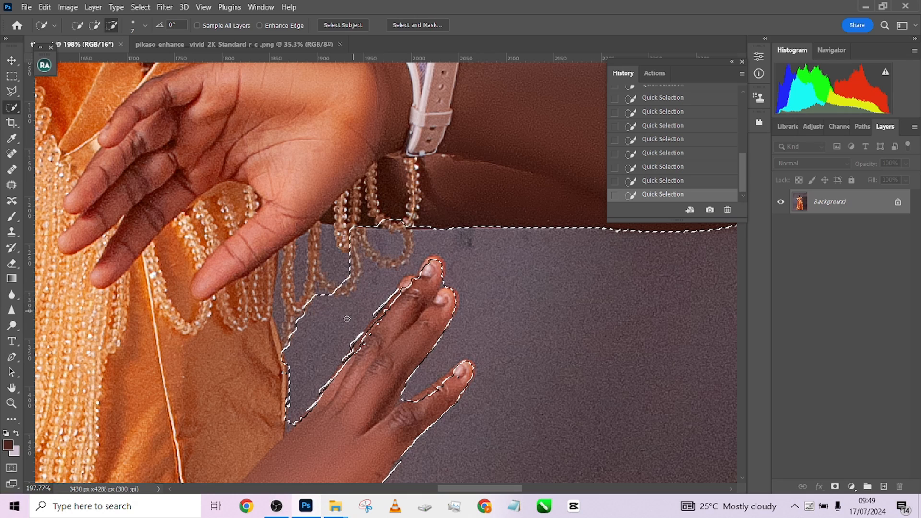
left_click_drag(291, 407, 291, 409)
Invert the selection and add the backdrop enclosed by the bead loop under the raised hand.
scroll(356, 297, "down", 10)
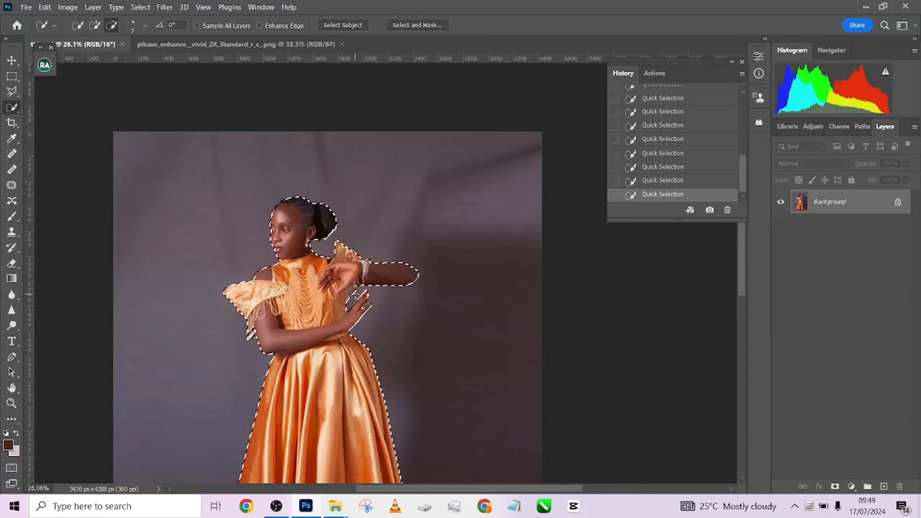
right_click(325, 278)
left_click(387, 70)
scroll(360, 216, "up", 5)
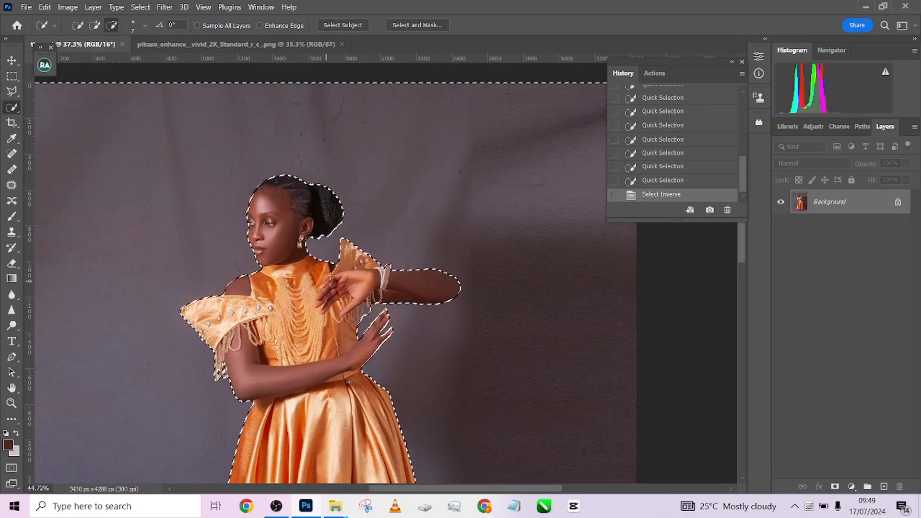
scroll(388, 333, "up", 6)
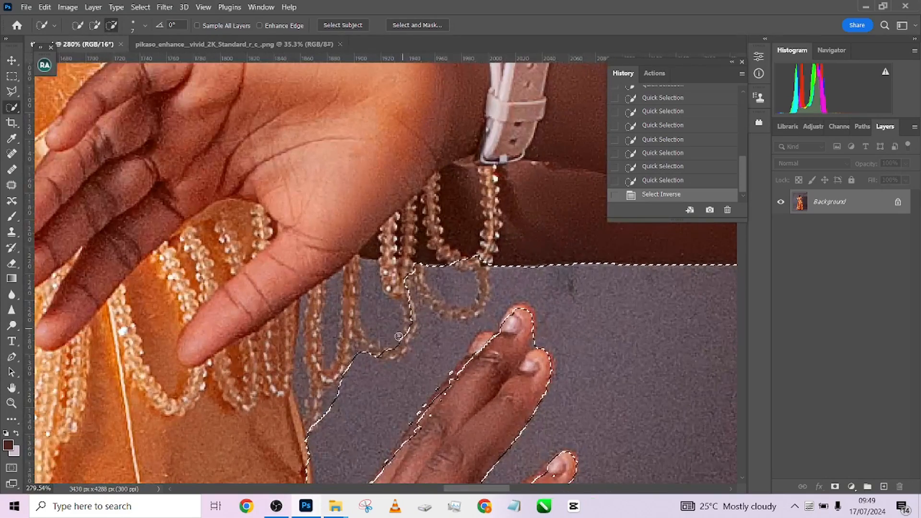
mouse_move(377, 321)
left_mouse_down()
mouse_move(409, 364)
mouse_move(440, 331)
mouse_move(471, 317)
left_mouse_up()
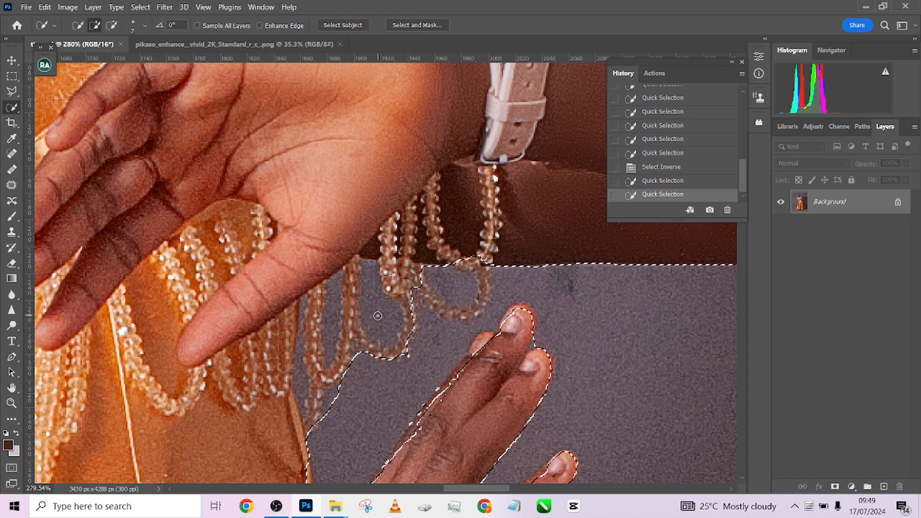
mouse_move(375, 310)
left_mouse_down()
mouse_move(382, 339)
mouse_move(401, 337)
mouse_move(405, 325)
mouse_move(405, 289)
mouse_move(384, 262)
mouse_move(390, 276)
mouse_move(392, 263)
mouse_move(406, 265)
mouse_move(419, 292)
mouse_move(452, 310)
mouse_move(476, 299)
mouse_move(485, 274)
mouse_move(467, 313)
mouse_move(468, 275)
mouse_move(479, 268)
mouse_move(462, 273)
mouse_move(455, 258)
mouse_move(437, 300)
left_mouse_up()
Set the Quick Selection brush to 5 px and add the remaining backdrop gaps between the bead loops and beside the bodice.
right_click(417, 288, "alt")
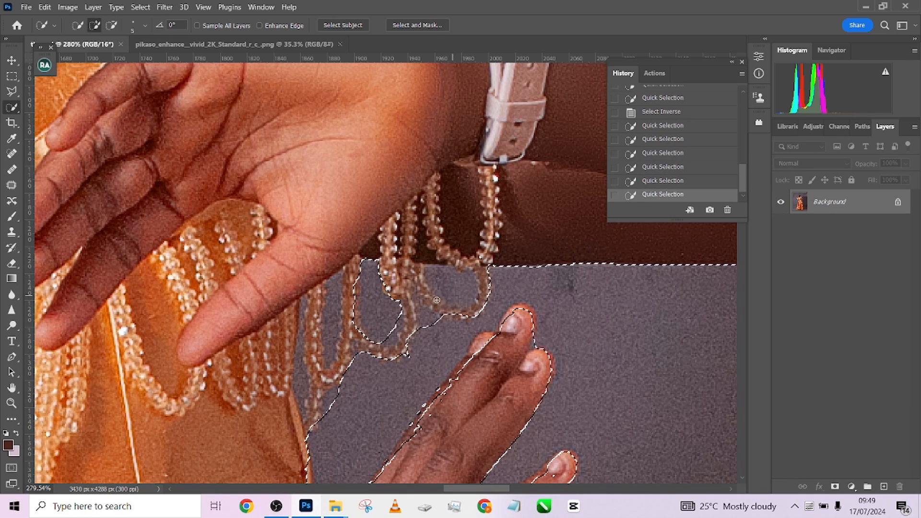
left_click_drag(361, 328, 353, 315)
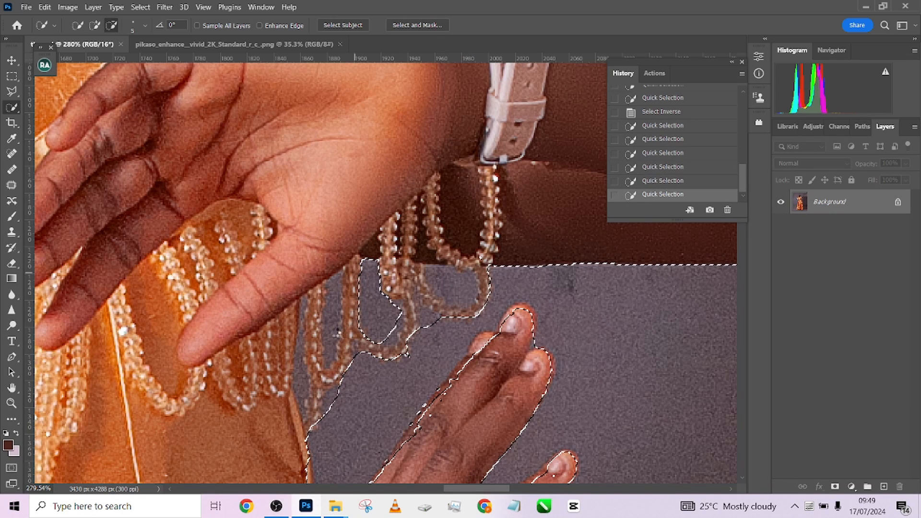
left_click_drag(355, 271, 353, 288)
mouse_move(331, 326)
left_mouse_down()
mouse_move(334, 285)
mouse_move(330, 349)
left_mouse_up()
mouse_move(349, 312)
left_mouse_down()
mouse_move(348, 331)
mouse_move(370, 348)
mouse_move(383, 338)
left_mouse_up()
left_click_drag(444, 283, 463, 292)
left_click_drag(302, 314, 300, 330)
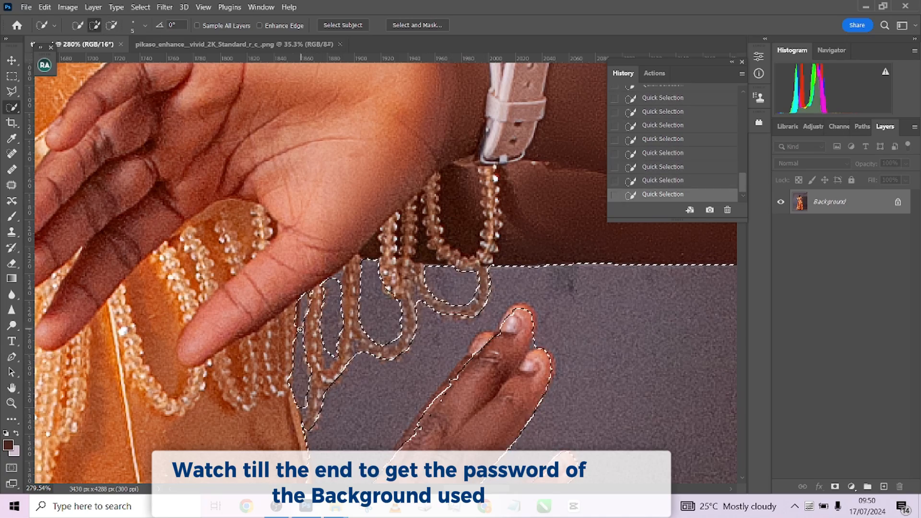
Inspect the refined selection outline along the hands, gown, sleeves and shoulder.
left_click_drag(384, 326, 398, 213)
scroll(408, 288, "down", 3)
left_click_drag(411, 374, 403, 204)
scroll(430, 214, "down", 4)
left_click_drag(399, 97, 505, 371)
scroll(506, 371, "up", 2)
scroll(505, 371, "down", 4)
left_click_drag(246, 356, 380, 220)
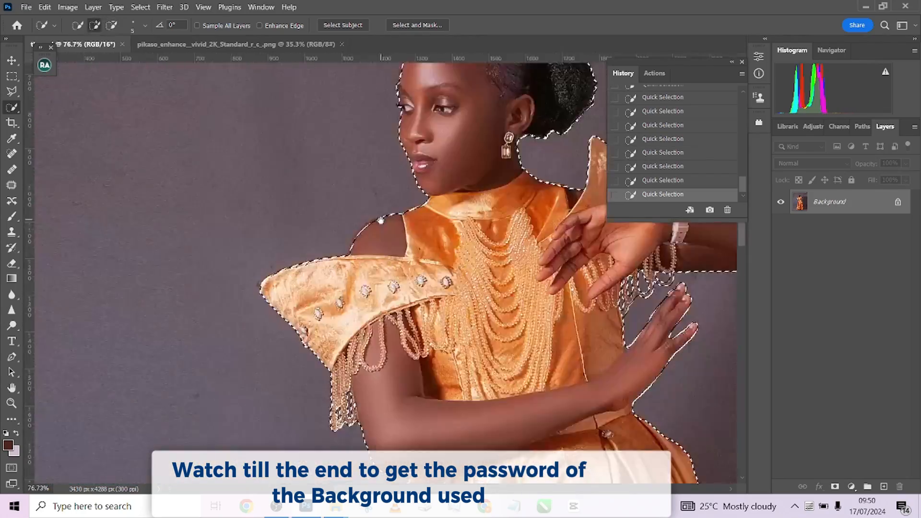
Add two missed backdrop slivers along the woman's outline to the backdrop selection with the Polygonal Lasso.
scroll(381, 220, "up", 2)
scroll(384, 240, "down", 2)
key("l")
scroll(414, 168, "up", 5)
left_click(417, 243, "shift")
left_click(431, 275)
scroll(427, 259, "down", 2)
left_click_drag(475, 236, 461, 367)
left_click(400, 149, "shift")
left_click(423, 103)
Add the shadowed backdrop areas under the folds of the gown's hem to the selection.
scroll(422, 144, "down", 4)
left_click_drag(384, 383, 355, 144)
scroll(288, 288, "up", 4)
left_click(194, 277, "shift")
left_click(240, 259)
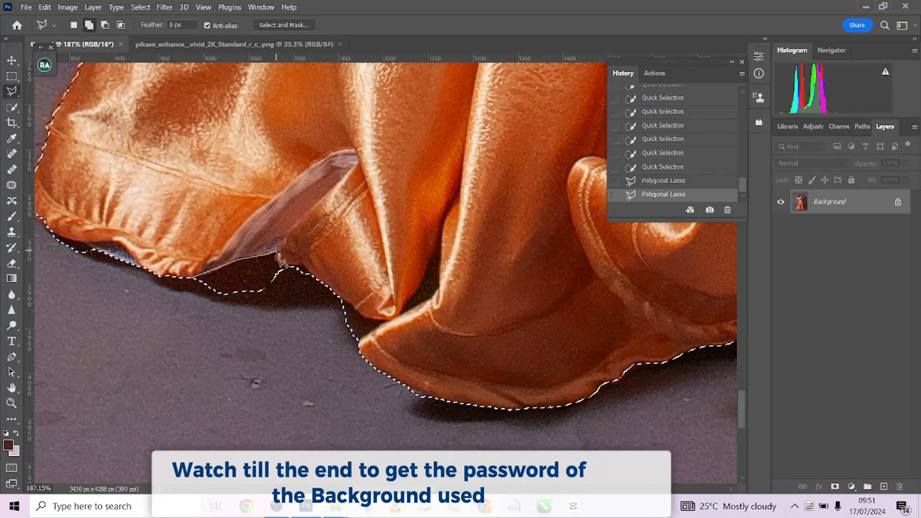
left_click(277, 252)
left_click(290, 266)
left_click(194, 277)
left_click_drag(480, 307, 260, 272)
left_click(124, 267, "shift")
left_click(139, 309)
Add the missed backdrop slivers along the lower hand to the selection with the Polygonal Lasso.
left_click_drag(542, 379, 273, 366)
left_click_drag(384, 158, 374, 442)
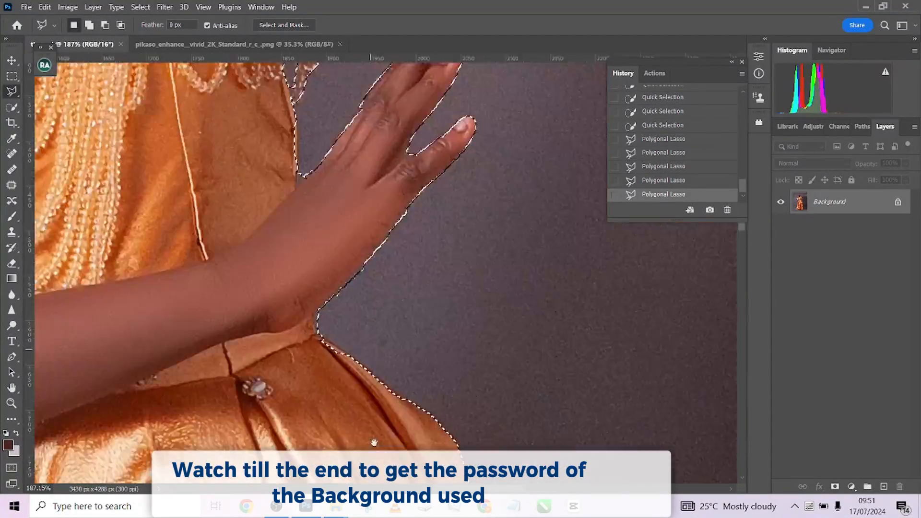
scroll(317, 187, "up", 4)
left_click(281, 294, "shift")
left_click(354, 202, "shift")
left_click(384, 154)
left_click(354, 202)
left_click_drag(384, 192, 383, 251)
left_click_drag(540, 160, 434, 280)
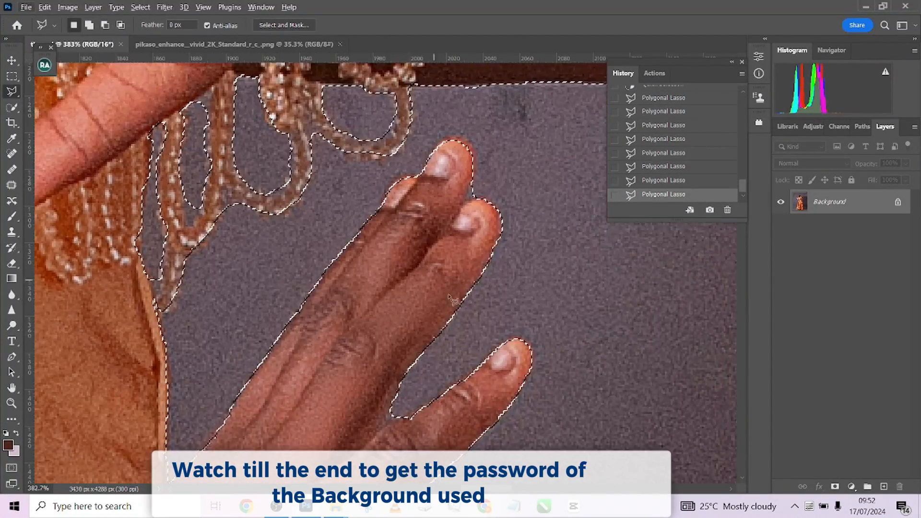
Subtract the edge of the raised arm and its rounded elbow from the backdrop selection with the Polygonal Lasso.
scroll(451, 297, "down", 2)
mouse_move(503, 147)
left_mouse_down()
mouse_move(362, 304)
mouse_move(71, 414)
left_mouse_up()
left_click(111, 182, "alt")
left_click(377, 170)
left_click(495, 215)
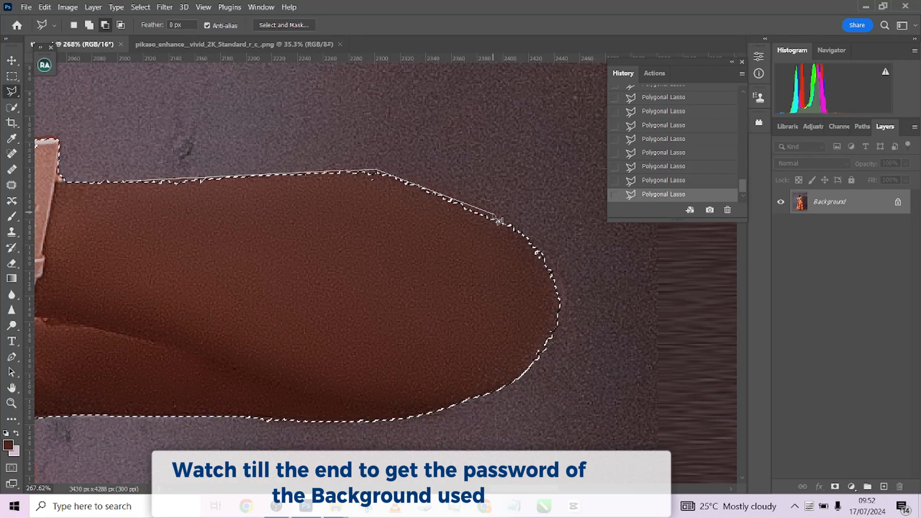
left_click(541, 246)
left_click(563, 294)
left_click(530, 366)
double_click(114, 235)
Inspect the selection outline along the sleeve, bead fringe, lower hand and fingertips.
scroll(116, 237, "down", 6)
left_click_drag(115, 237, 510, 314)
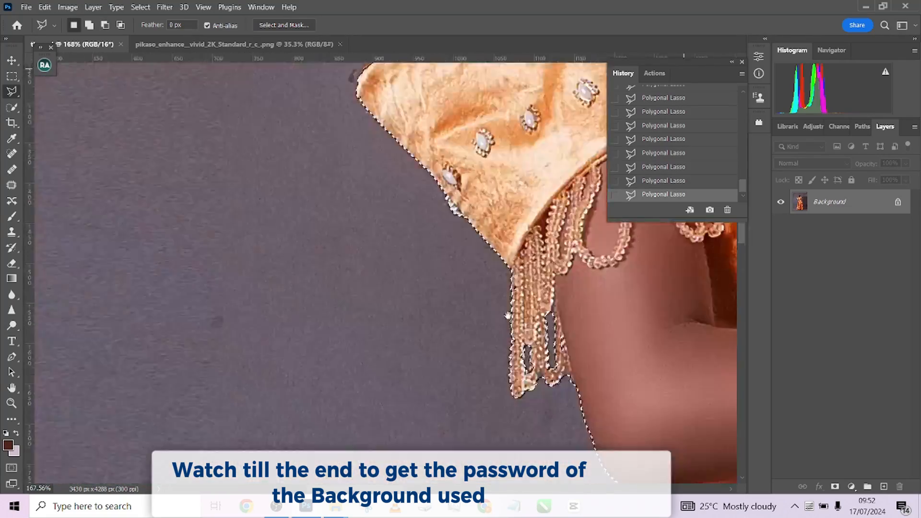
scroll(289, 384, "down", 3)
left_click_drag(289, 413, 441, 226)
scroll(441, 225, "down", 4)
scroll(623, 281, "up", 8)
scroll(623, 282, "up", 2)
left_click_drag(615, 282, 574, 223)
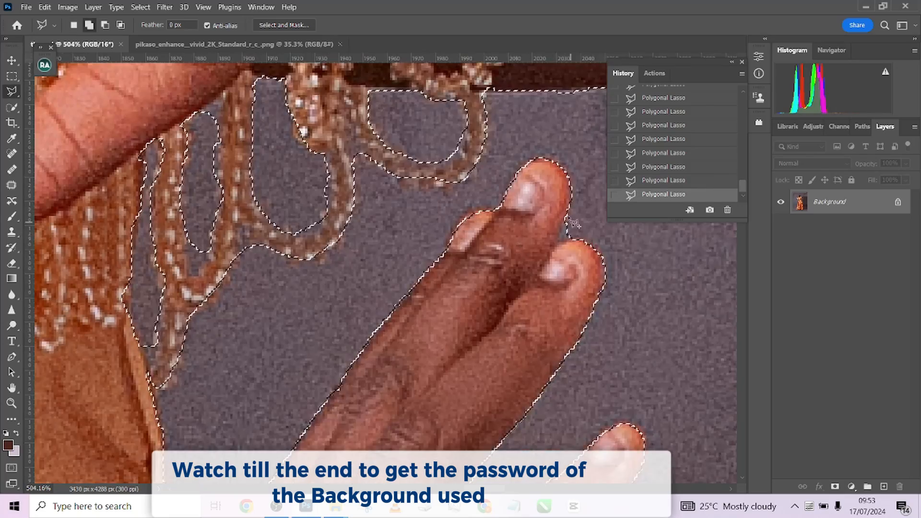
left_click_drag(561, 285, 545, 203)
scroll(544, 203, "down", 8)
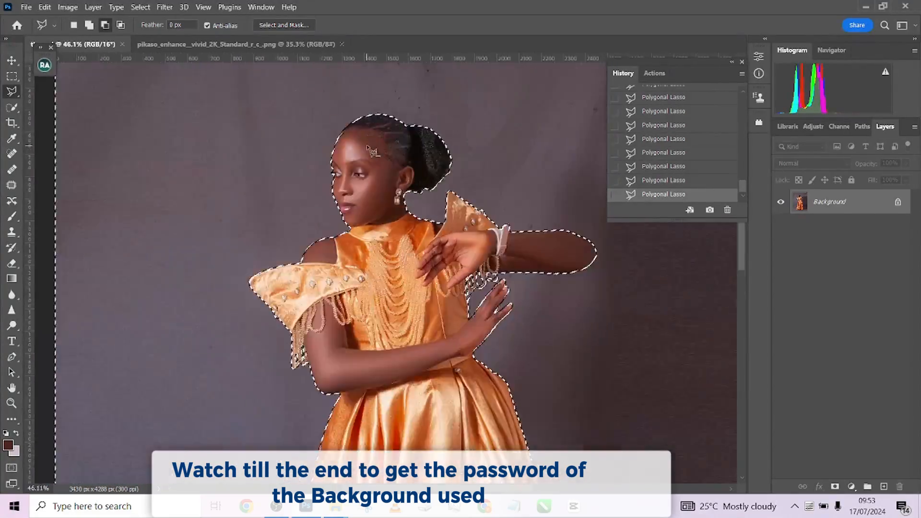
Subtract the protruding eyelashes and the forehead edge from the backdrop selection with the Polygonal Lasso.
scroll(293, 197, "up", 7)
left_click_drag(294, 158, 294, 312)
scroll(294, 309, "down", 2)
scroll(292, 305, "up", 2)
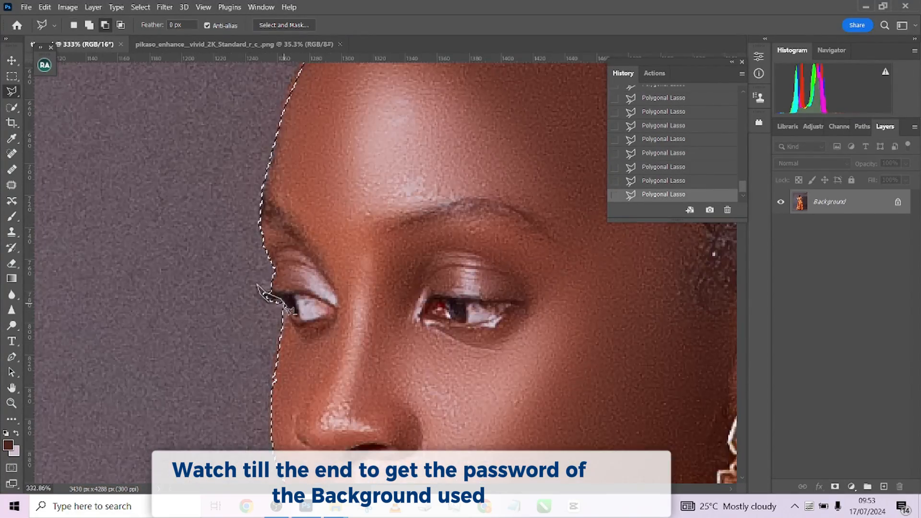
scroll(412, 270, "down", 8)
scroll(357, 130, "up", 8)
left_click_drag(290, 261, 376, 367)
left_click(267, 308)
left_click(326, 291)
double_click(379, 168)
scroll(372, 169, "down", 8)
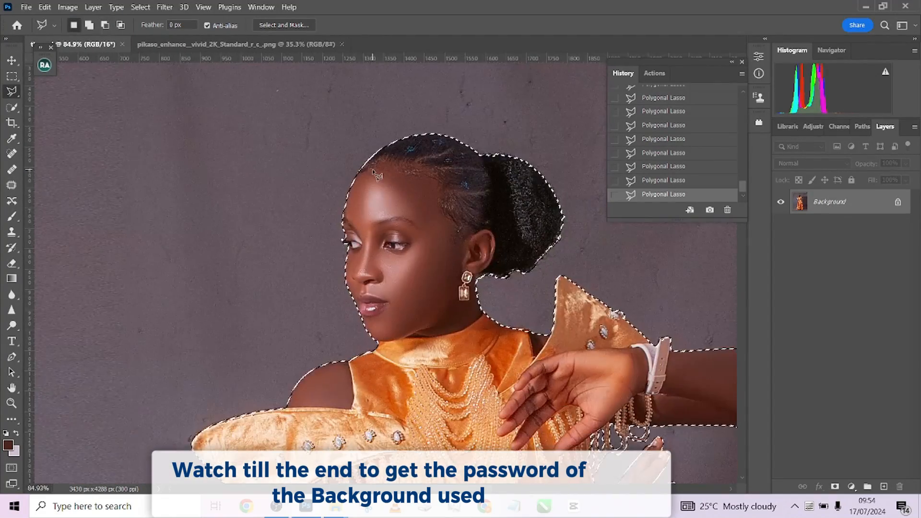
Feather the completed backdrop selection around the woman.
scroll(389, 235, "down", 2)
left_click(141, 7)
left_click(399, 155)
scroll(400, 155, "up", 4)
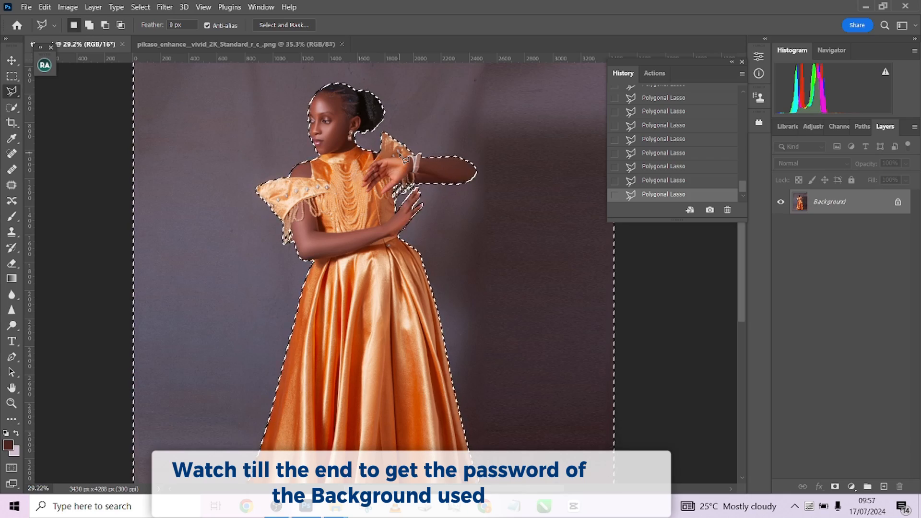
scroll(403, 157, "down", 3)
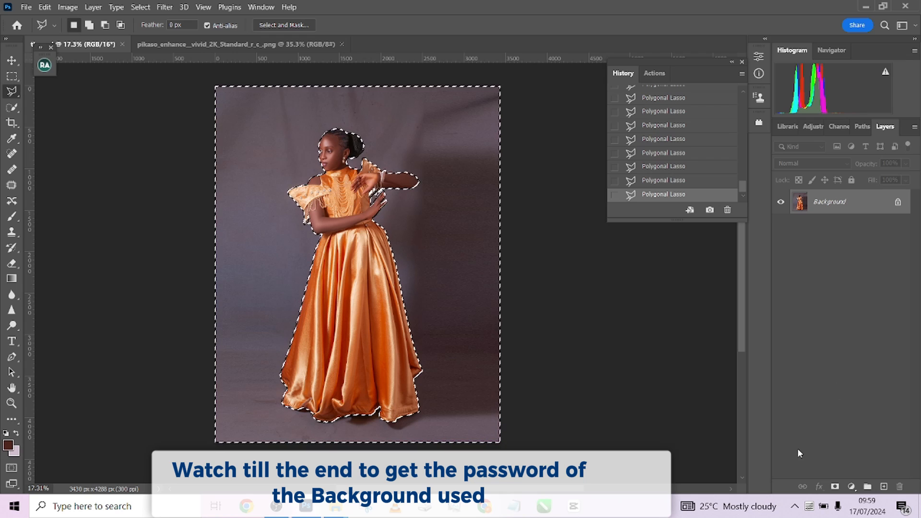
right_click(460, 78)
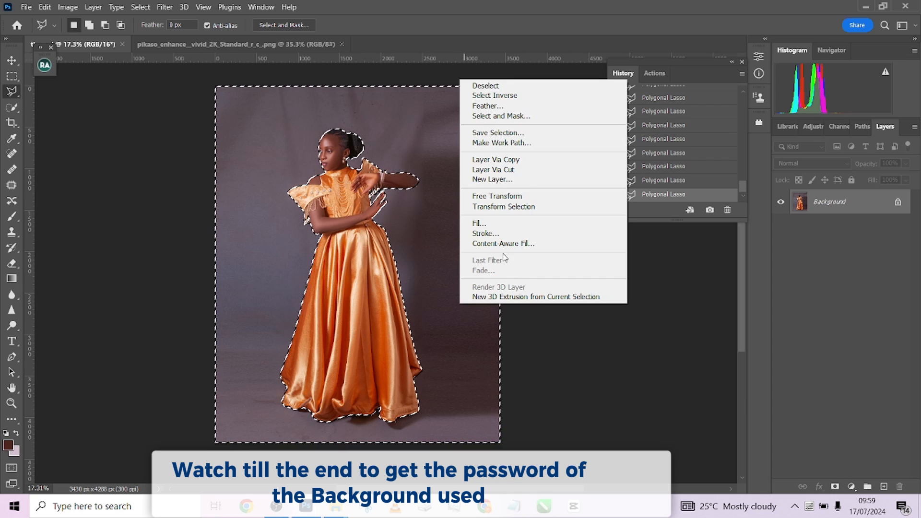
left_click(475, 99)
left_click(518, 155)
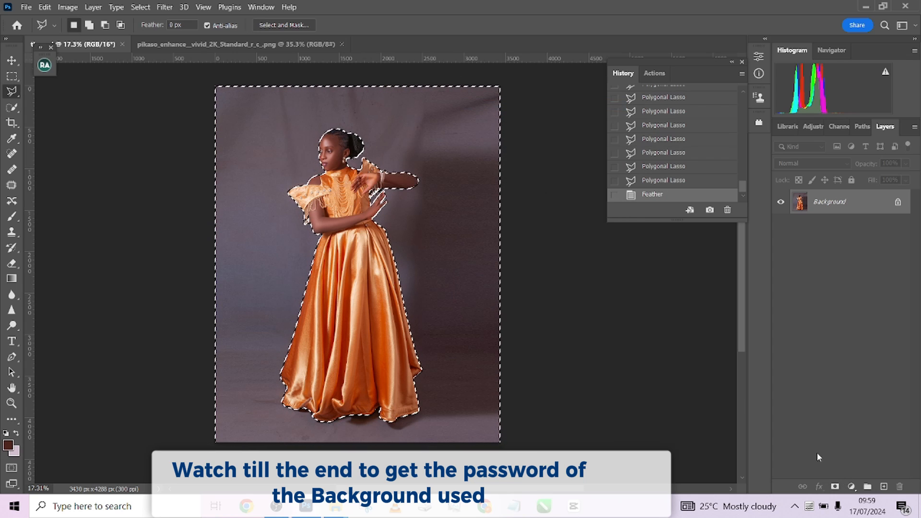
Add a layer mask from the feathered selection and invert it to hide the backdrop.
left_click(835, 486)
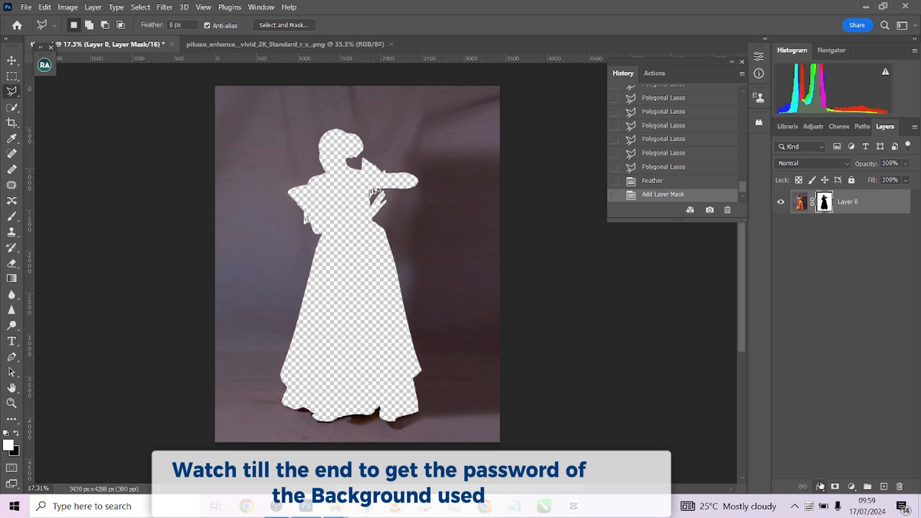
key("ctrl+i")
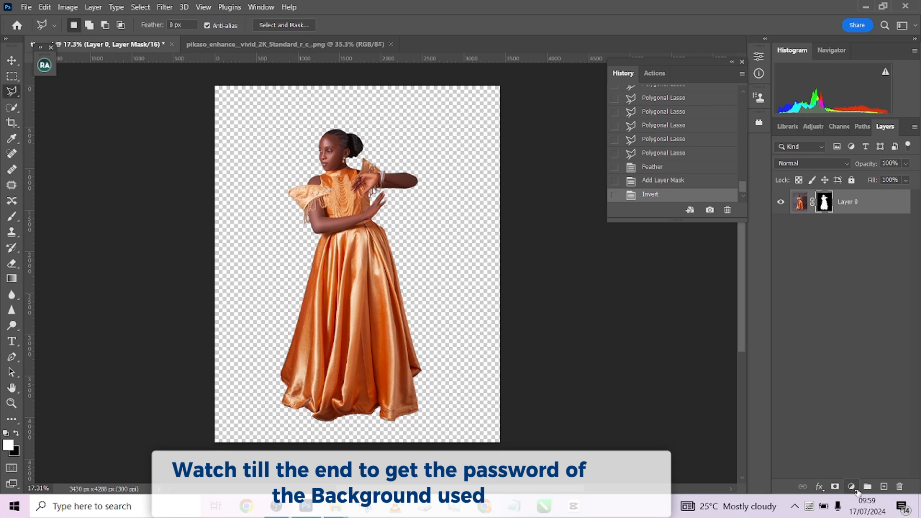
Add a Solid Color fill layer in 000000 and place it below the masked woman layer.
left_click(852, 486)
left_click(865, 281)
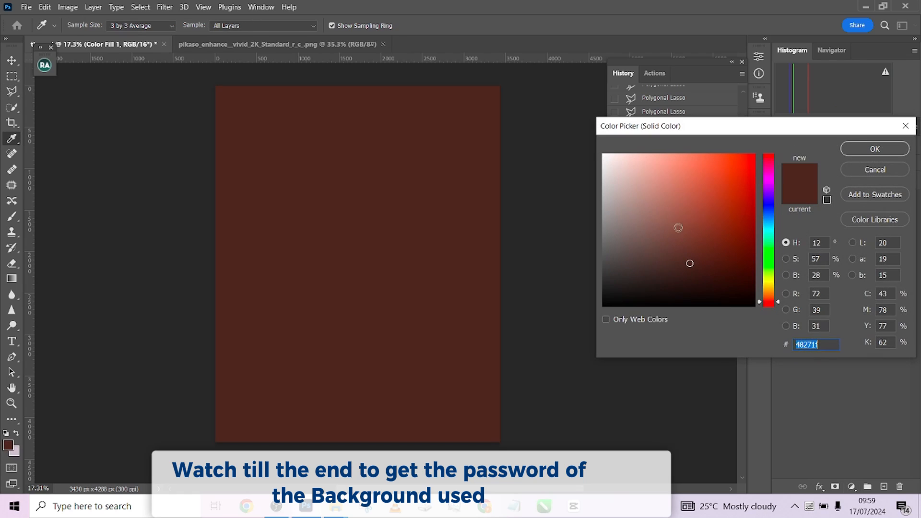
type("000000")
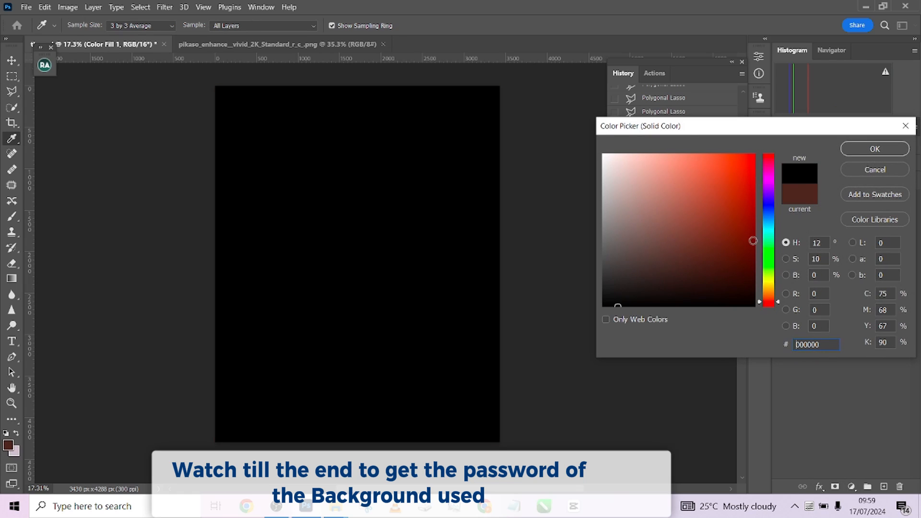
left_click(876, 149)
left_click_drag(881, 204, 884, 283)
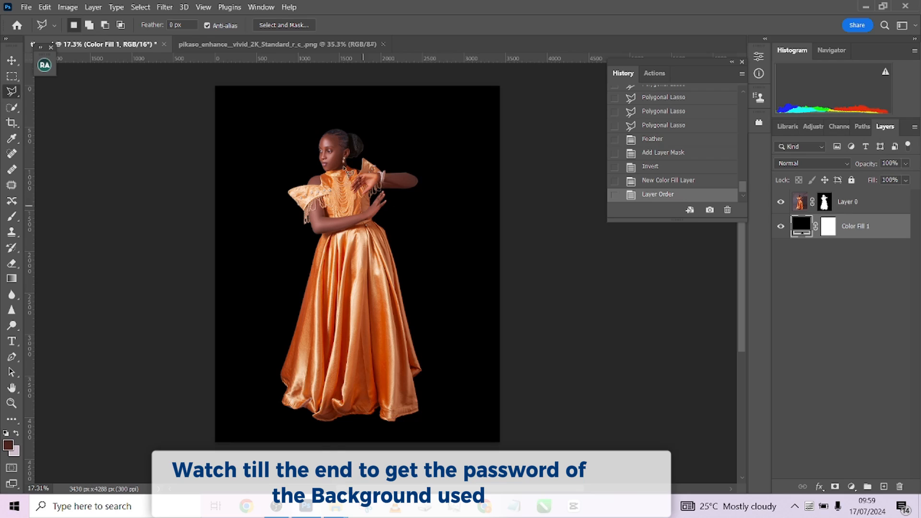
Change the colour of the fill layer behind the woman to 272121.
scroll(348, 172, "up", 8)
scroll(378, 196, "up", 5)
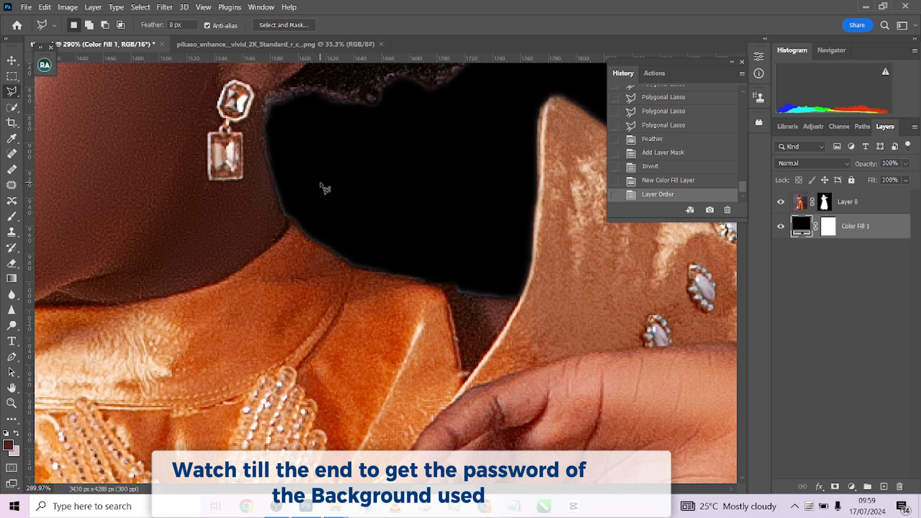
scroll(299, 210, "up", 5)
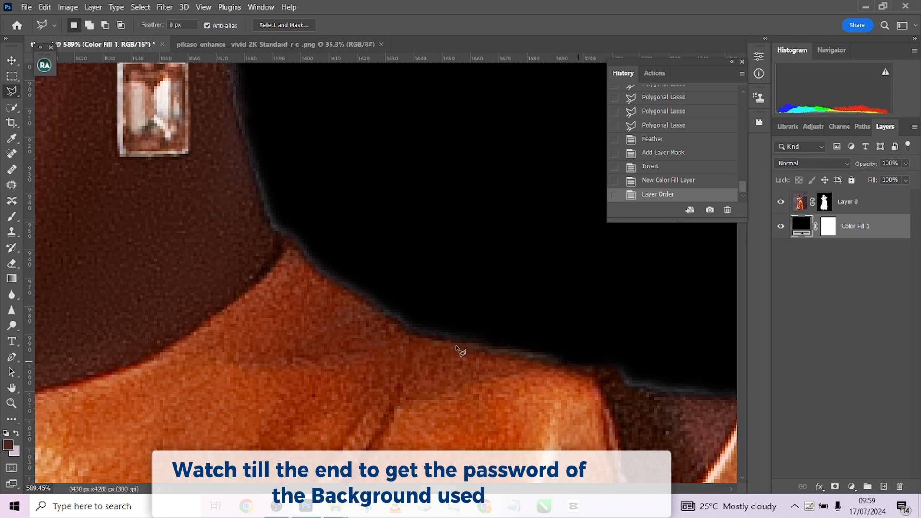
double_click(801, 228)
mouse_move(724, 221)
left_mouse_down()
mouse_move(737, 170)
mouse_move(650, 187)
mouse_move(585, 177)
mouse_move(617, 235)
mouse_move(627, 283)
left_mouse_up()
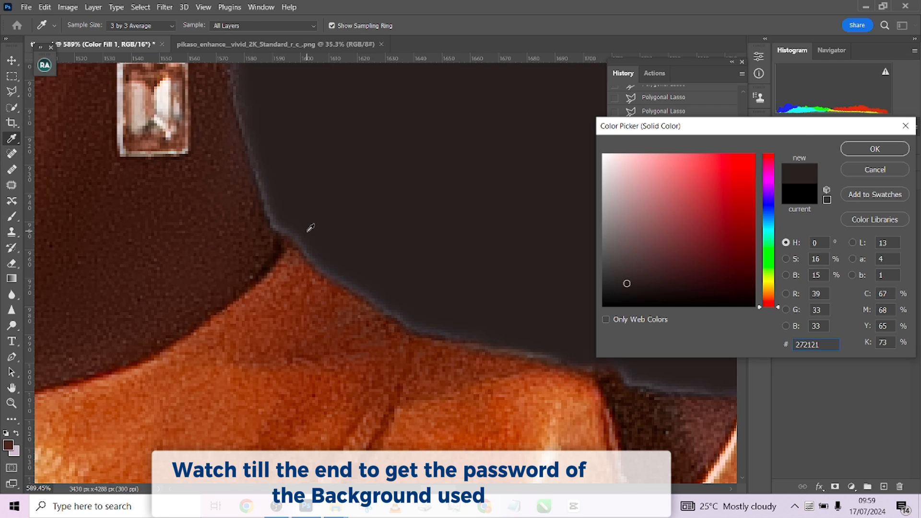
key("Return")
Examine the cutout edges against the dark fill along the sleeves, beads, arms, face and hair.
scroll(213, 240, "down", 6)
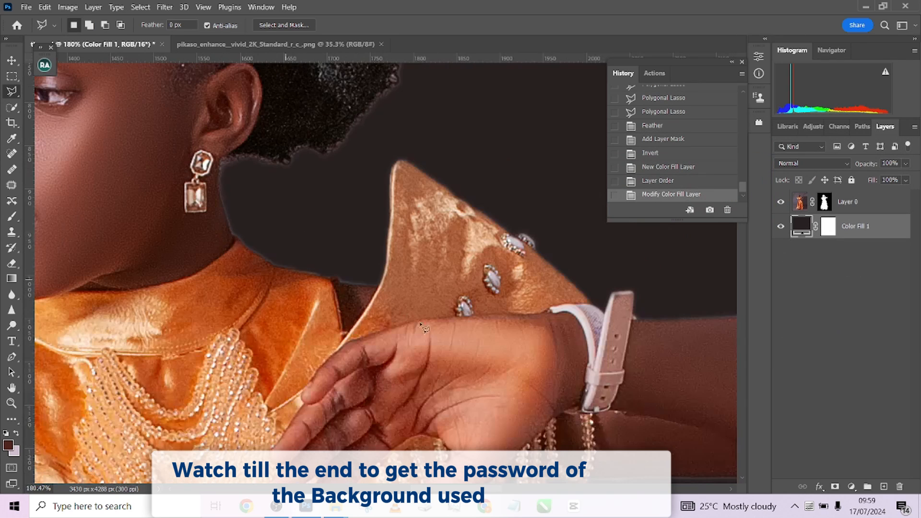
left_click_drag(426, 328, 324, 228)
left_click_drag(442, 271, 344, 142)
left_click_drag(360, 363, 657, 254)
left_click_drag(192, 416, 536, 284)
left_click_drag(543, 475, 530, 440)
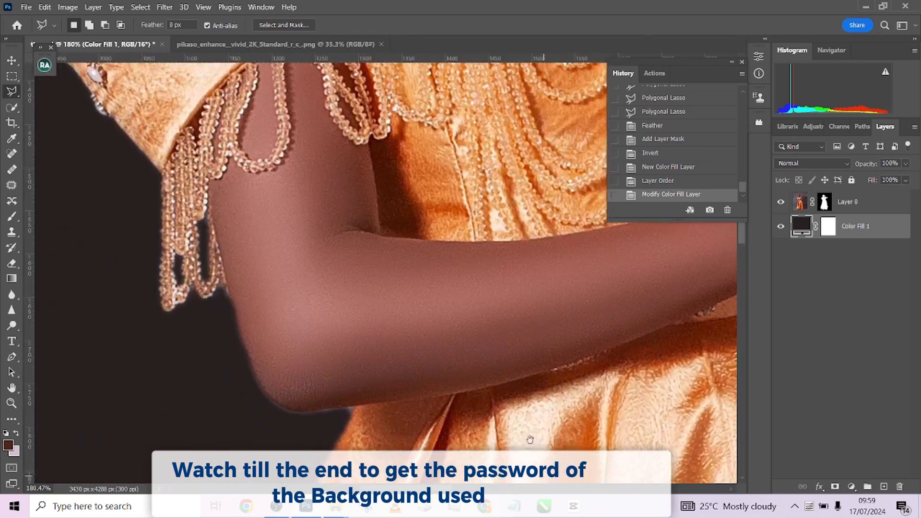
left_click_drag(397, 139, 453, 287)
left_click_drag(443, 225, 462, 378)
left_click_drag(411, 165, 350, 417)
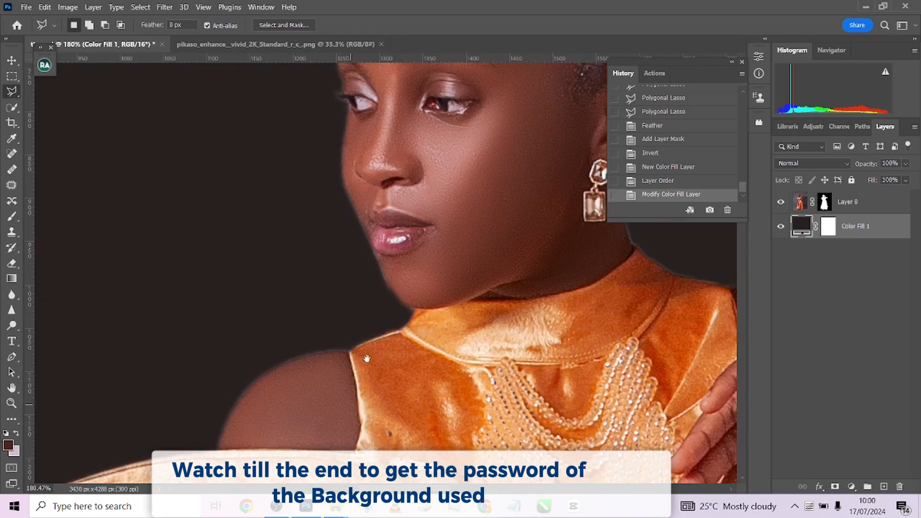
left_click_drag(407, 310, 325, 460)
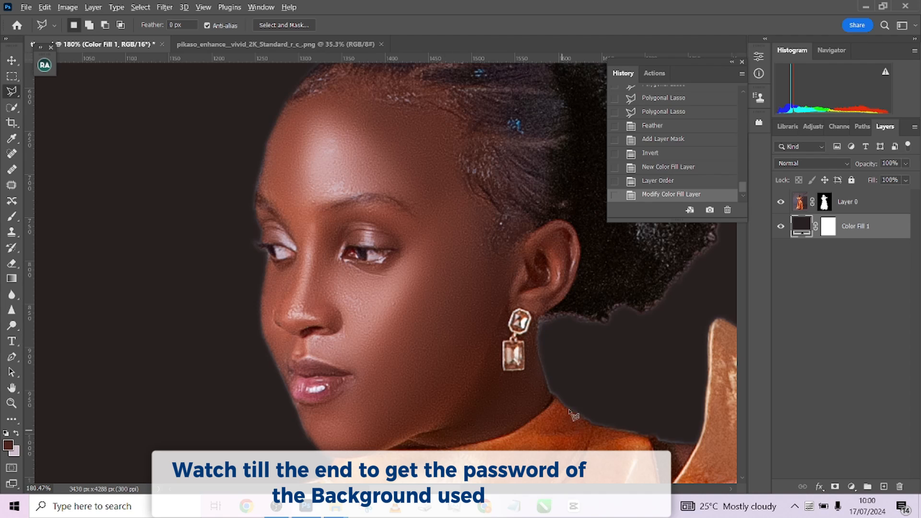
scroll(573, 415, "up", 3)
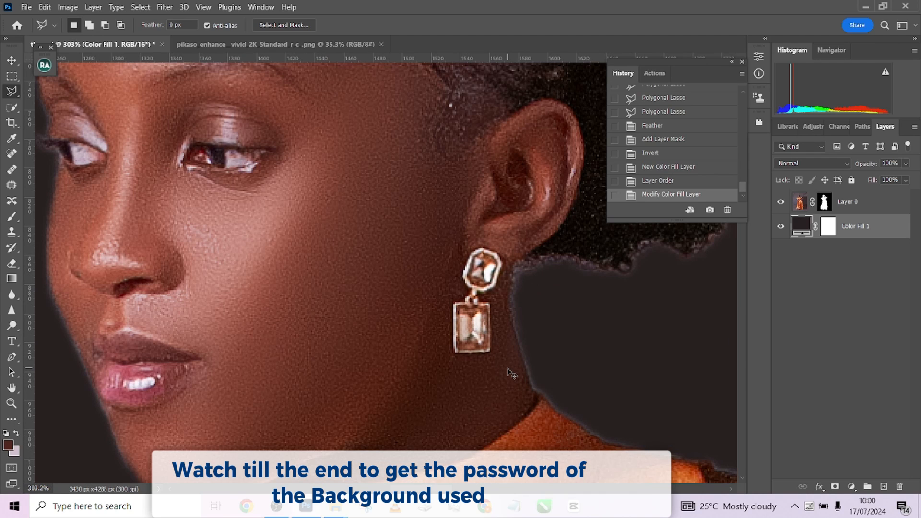
Undo the fill layer and layer mask changes back to the feathered backdrop selection.
key("ctrl+z")
key("ctrl+z")
key("ctrl+z")
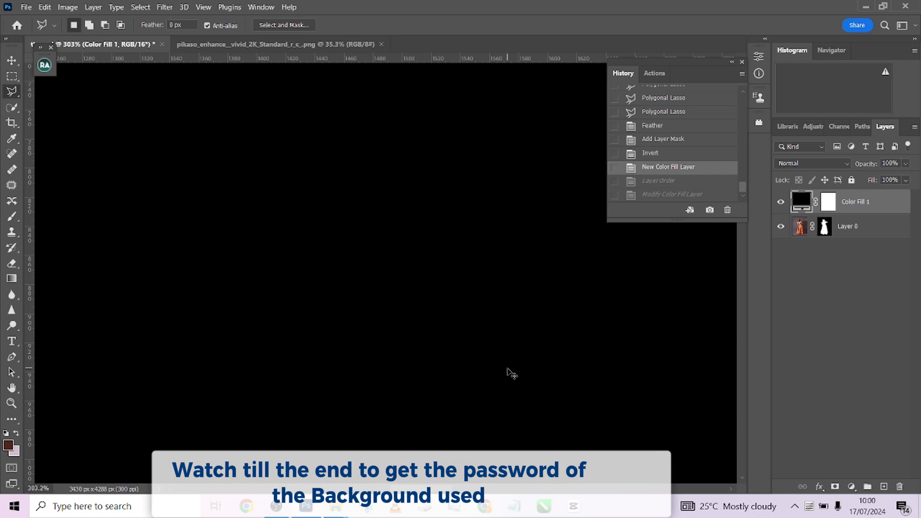
key("ctrl+z")
key("ctrl+z")
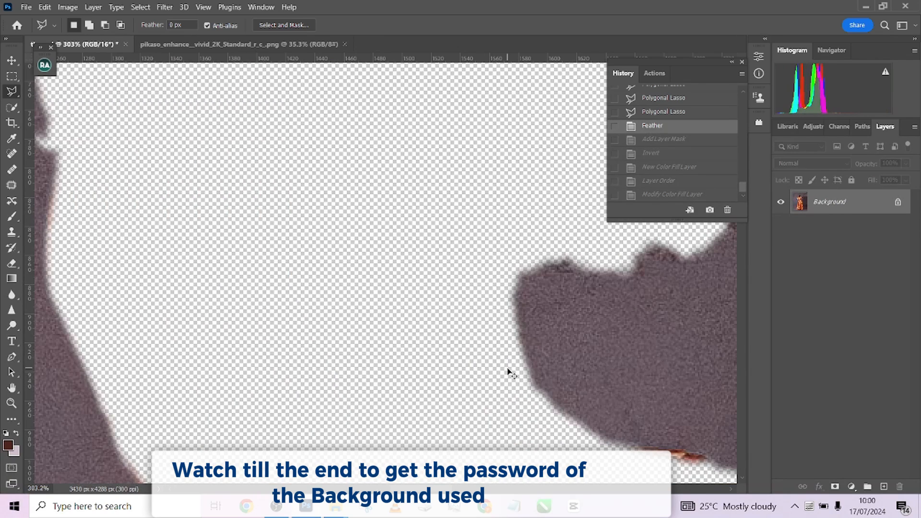
scroll(354, 310, "down", 5)
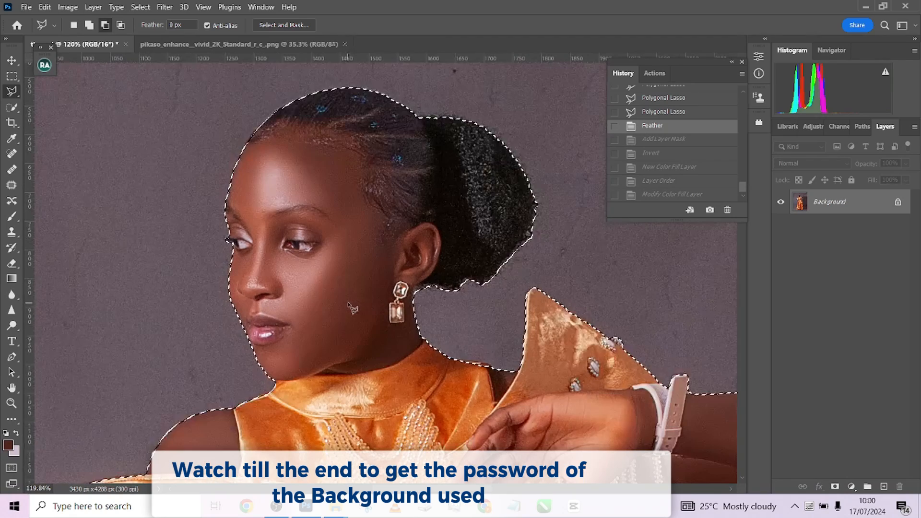
Expand the feathered backdrop selection by 3 pixels.
left_click(141, 6)
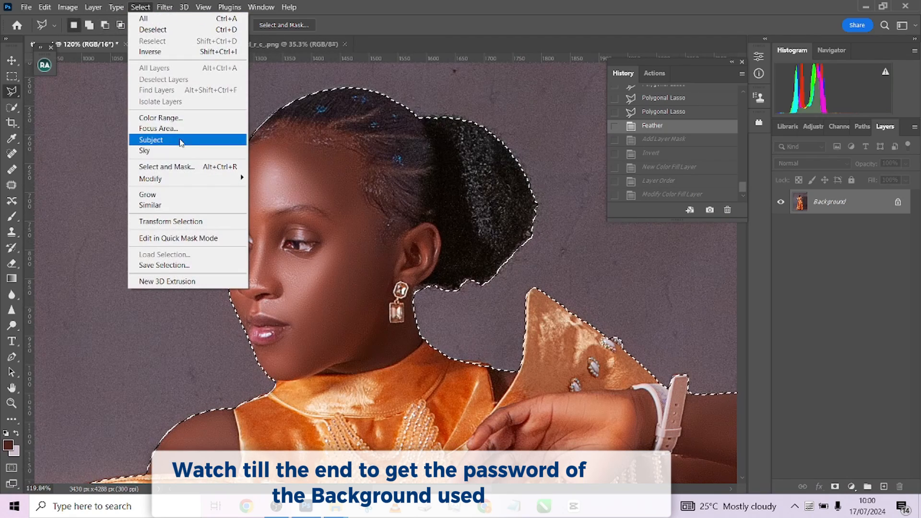
mouse_move(226, 178)
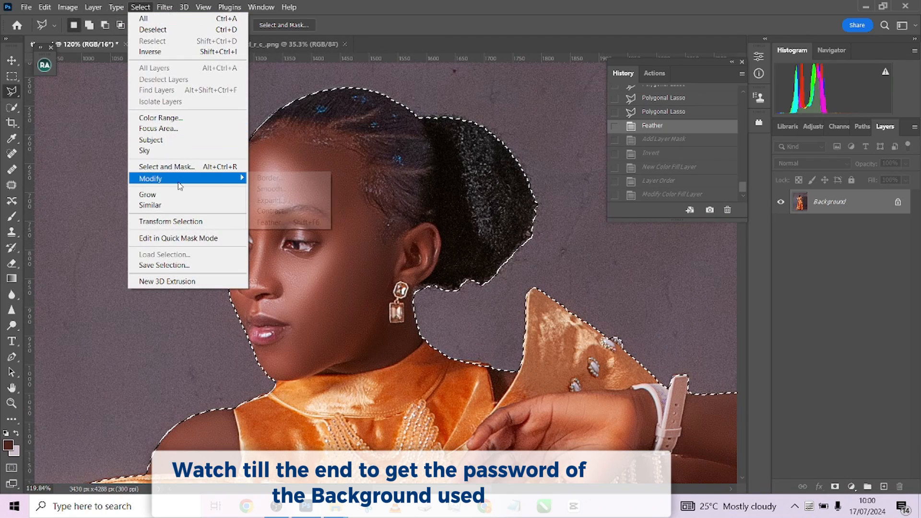
left_click(308, 201)
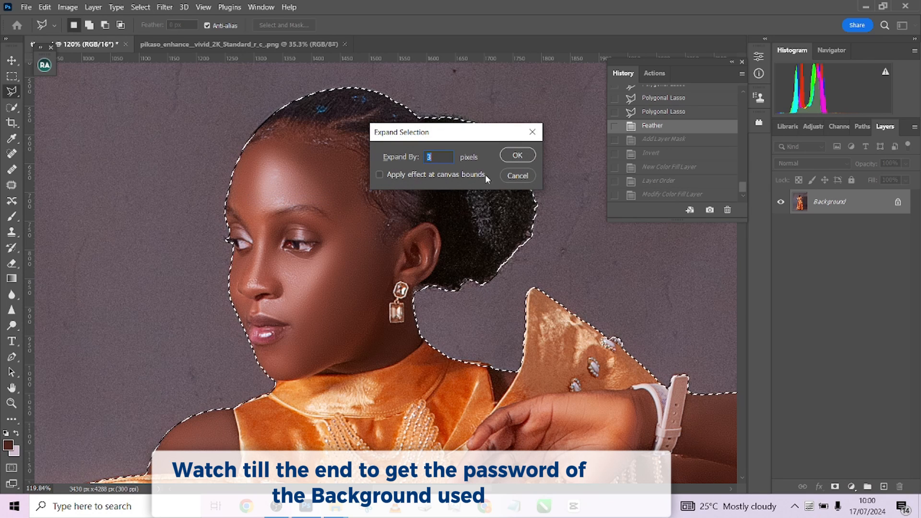
left_click(519, 155)
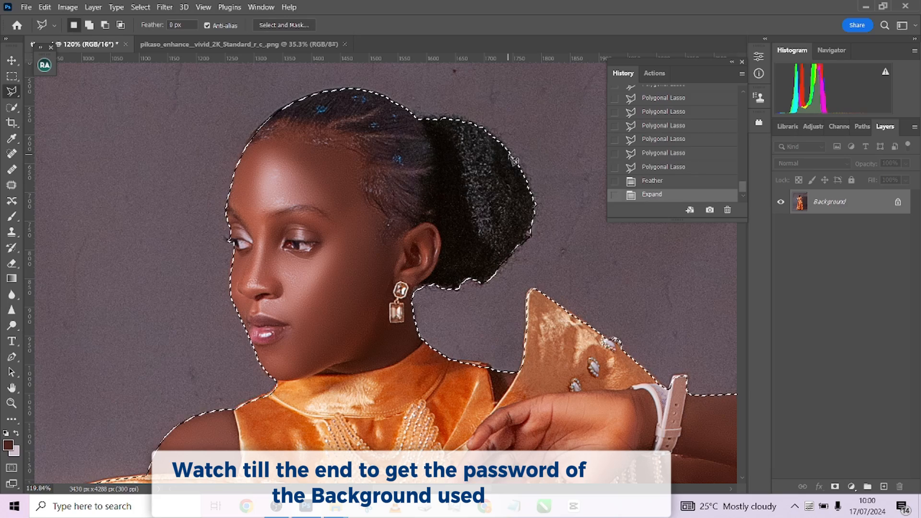
scroll(488, 234, "down", 8)
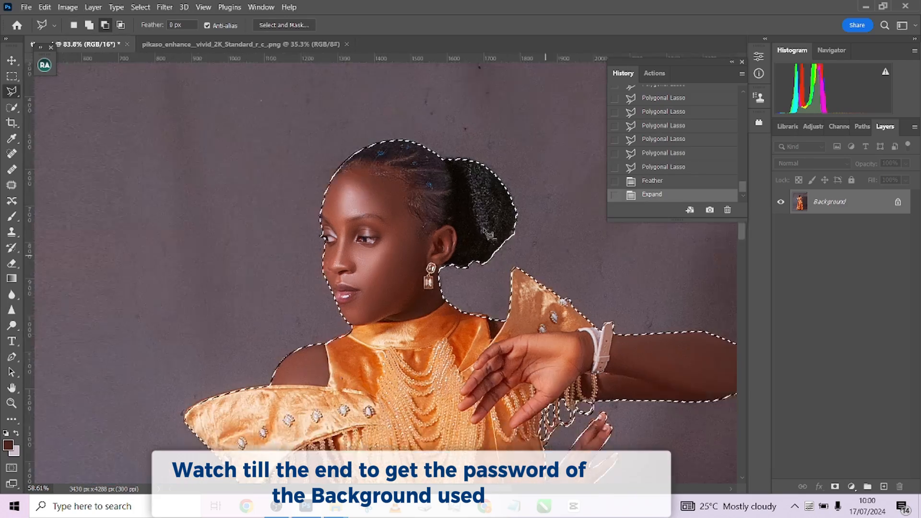
scroll(469, 251, "up", 8)
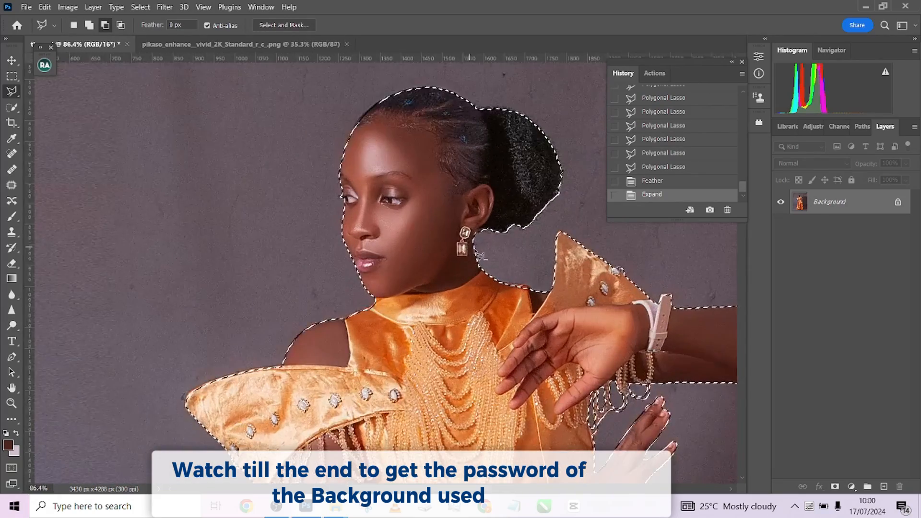
Feather the expanded backdrop selection.
scroll(479, 253, "up", 1)
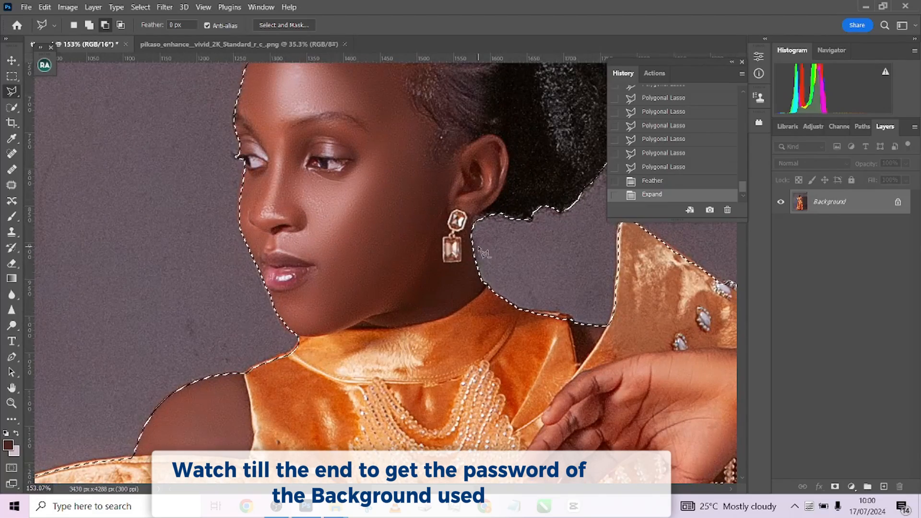
scroll(498, 278, "up", 1)
scroll(499, 279, "up", 1)
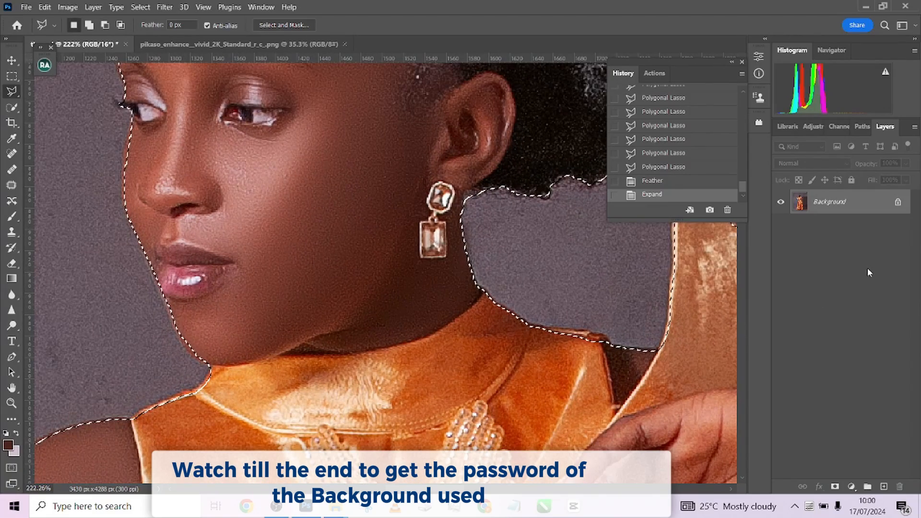
right_click(580, 322)
left_click(589, 125)
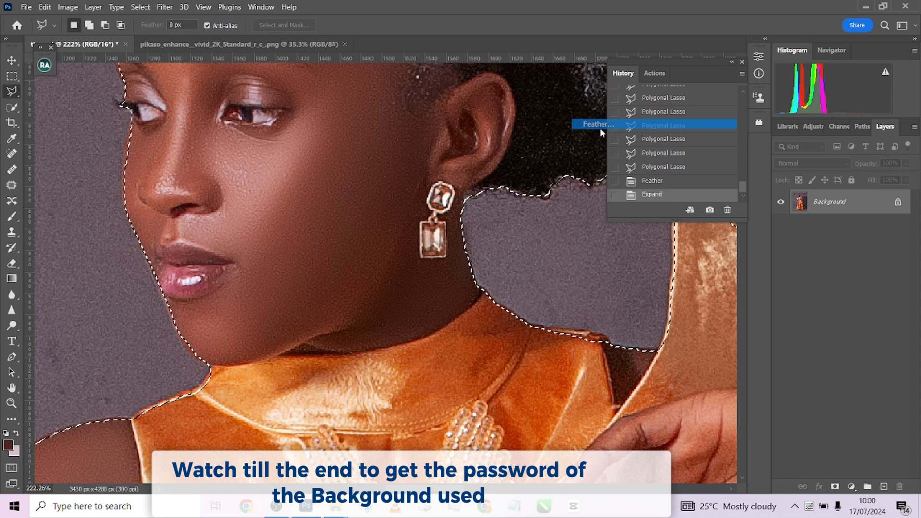
left_click(519, 155)
Add a layer mask from the feathered selection and invert it to show the woman instead of the backdrop.
right_click(532, 211)
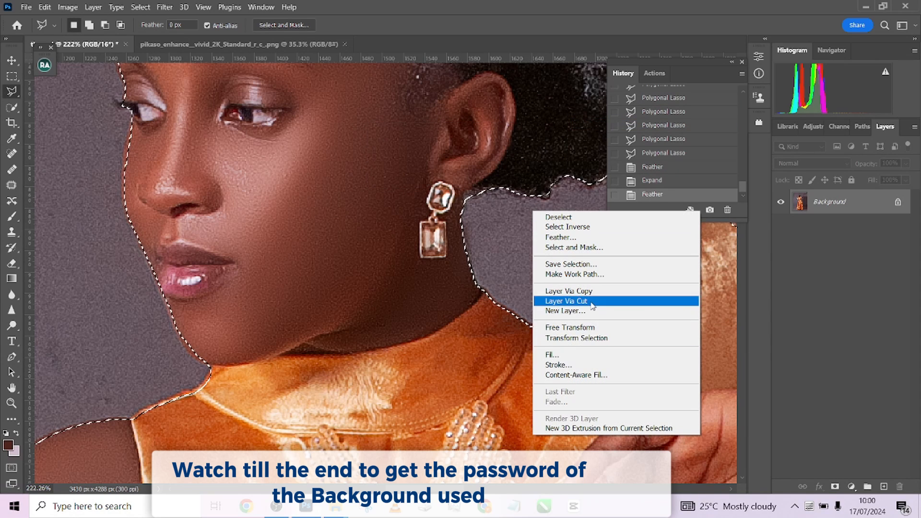
left_click(833, 343)
left_click(835, 486)
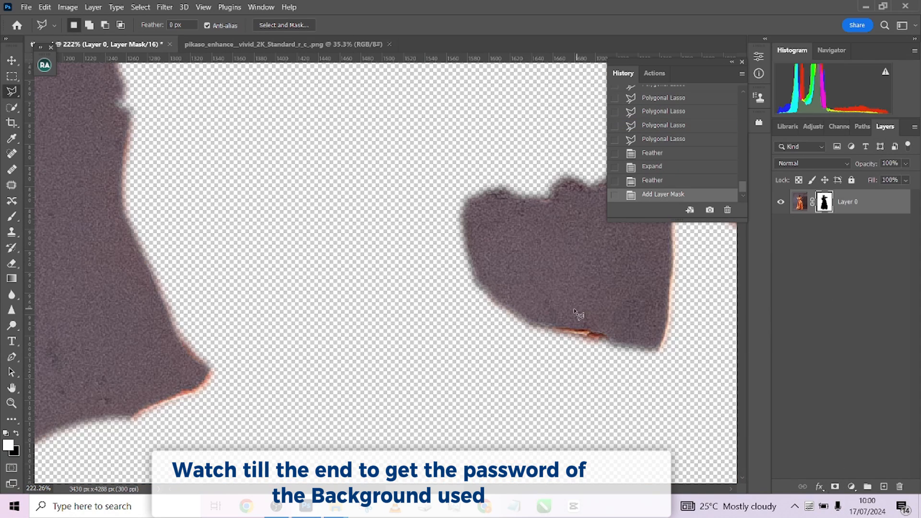
key("ctrl+i")
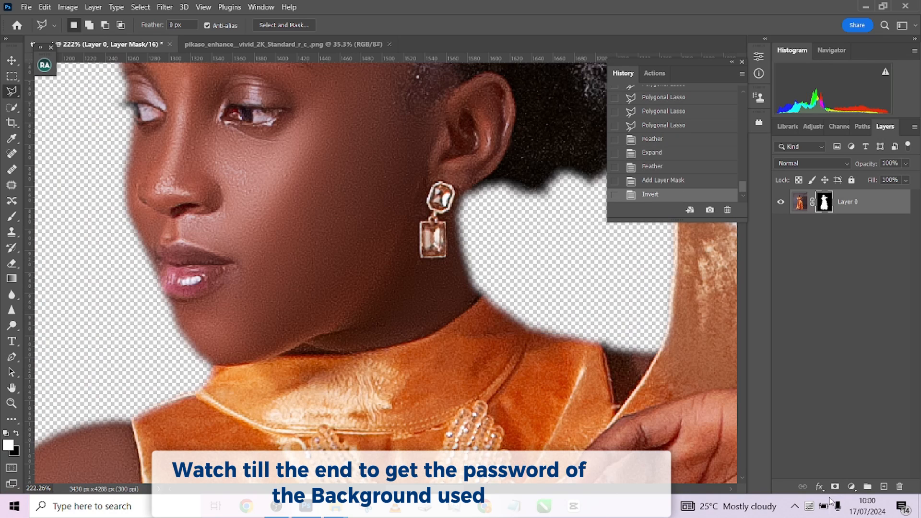
Add a solid colour fill layer in 2b2726 beneath the masked woman and check the neck and chin edges.
left_click(852, 487)
left_click(880, 275)
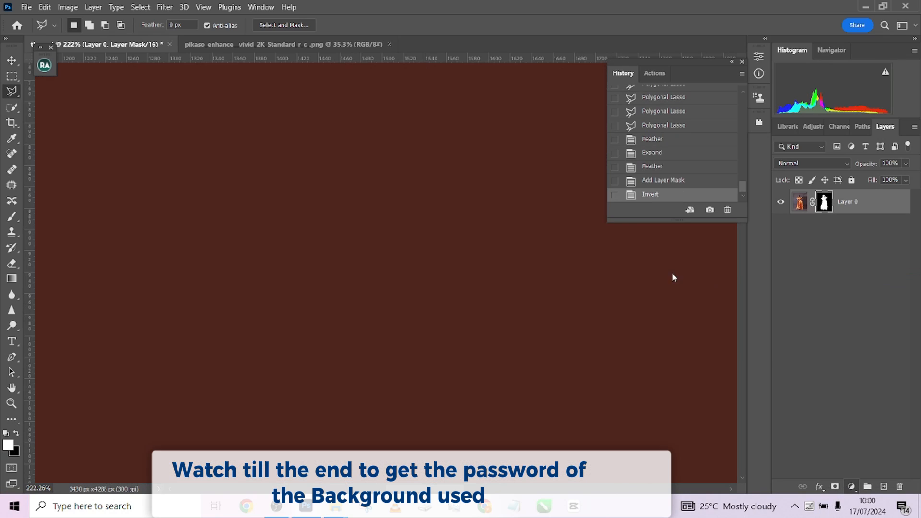
left_click(622, 281)
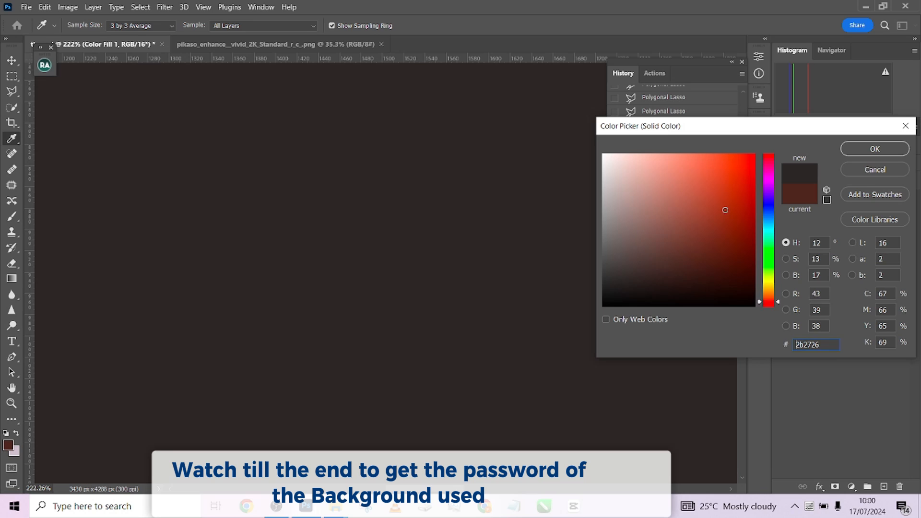
left_click(855, 149)
left_click_drag(859, 206, 887, 280)
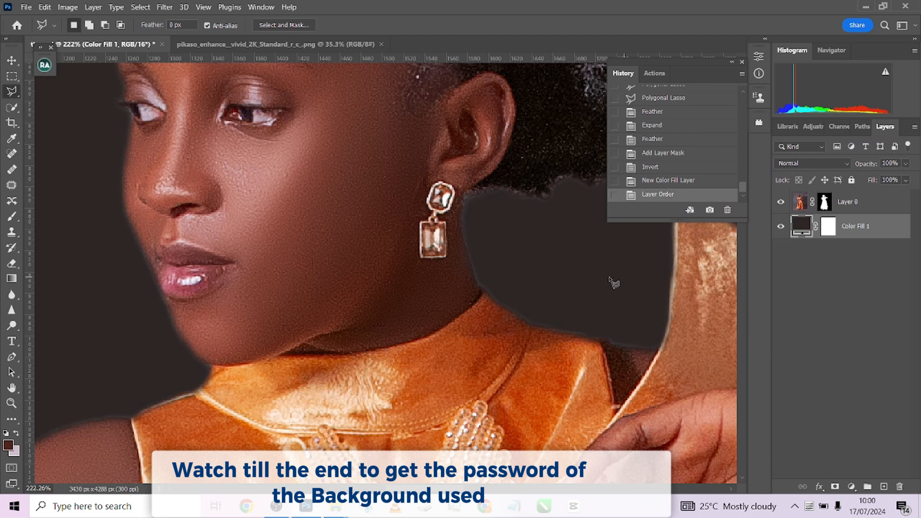
scroll(576, 318, "up", 2)
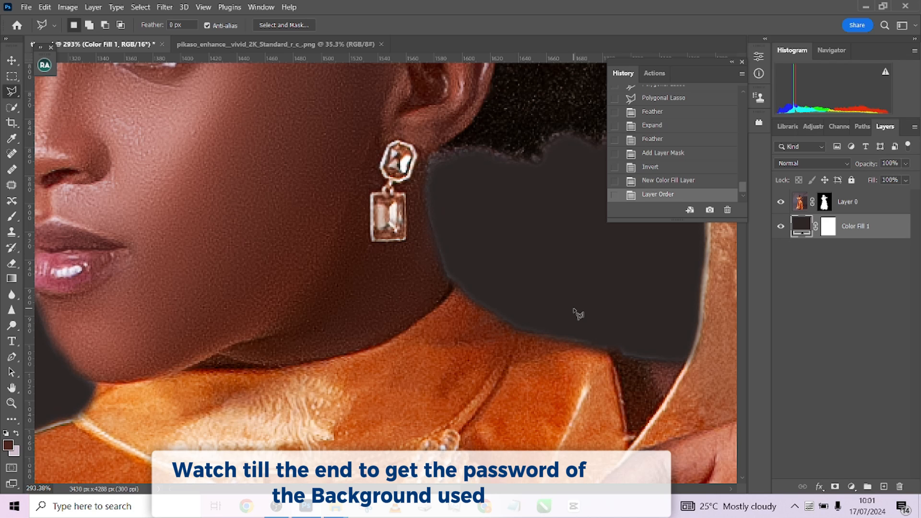
Undo the fill layer, mask, feathering and expansion back to the last Polygonal Lasso selection.
key("ctrl+z")
key("ctrl+z")
key("ctrl+z")
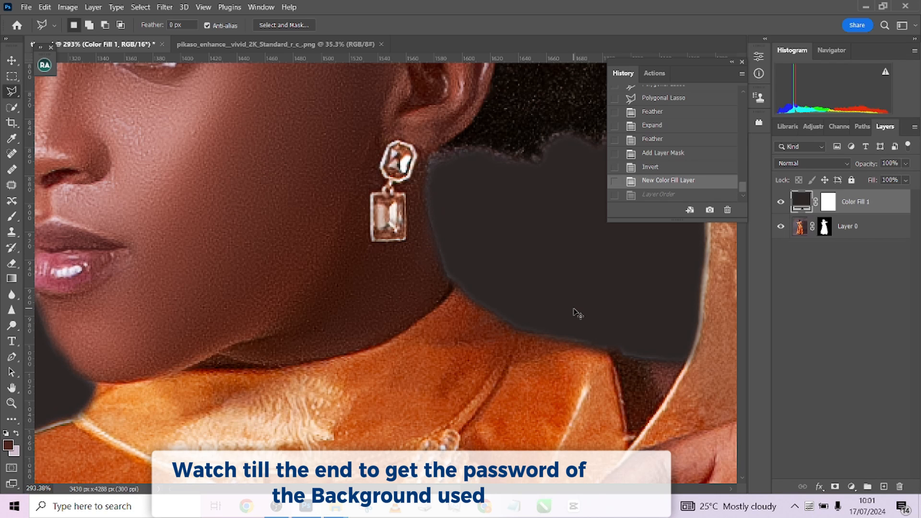
key("ctrl+z")
key("ctrl+z")
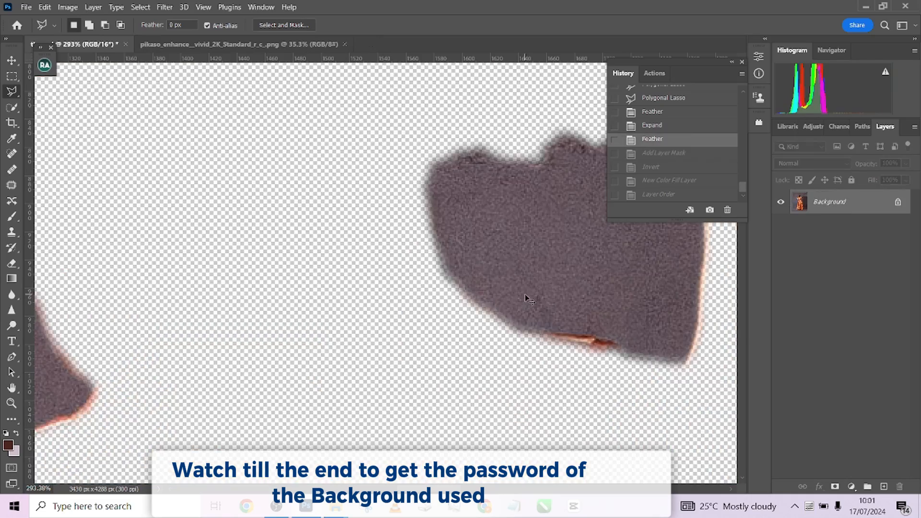
scroll(525, 290, "down", 6)
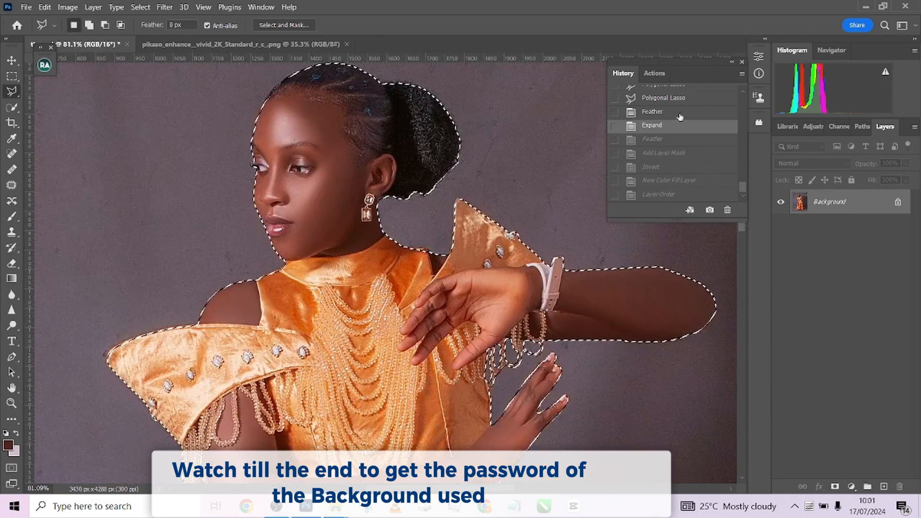
key("ctrl+z")
scroll(483, 221, "up", 2)
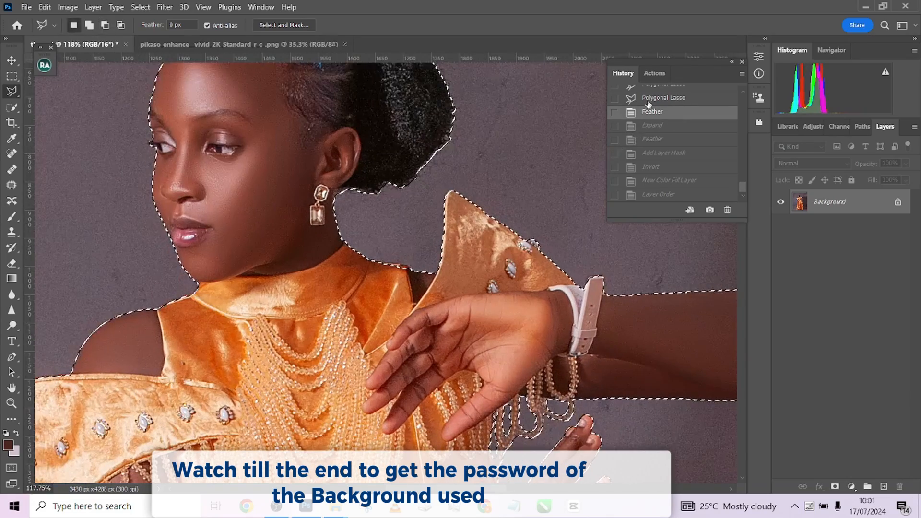
key("ctrl+z")
scroll(434, 215, "up", 1)
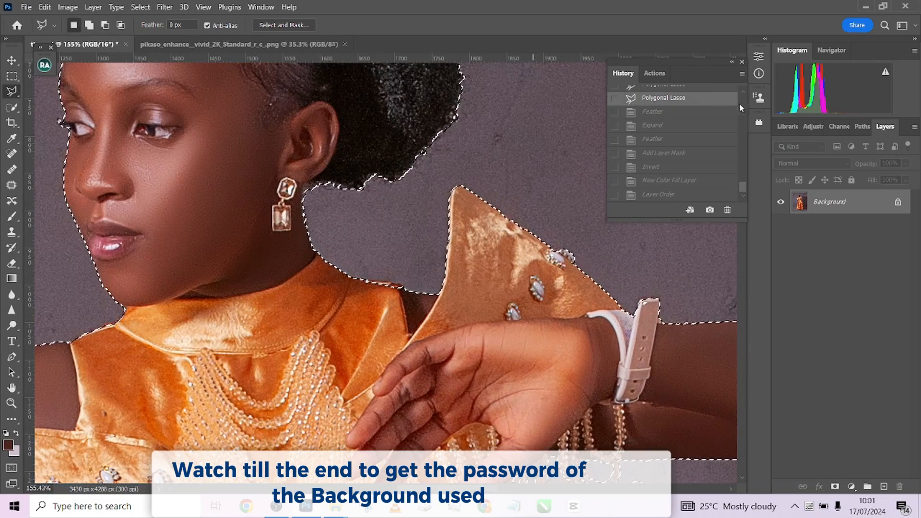
scroll(682, 163, "up", 3)
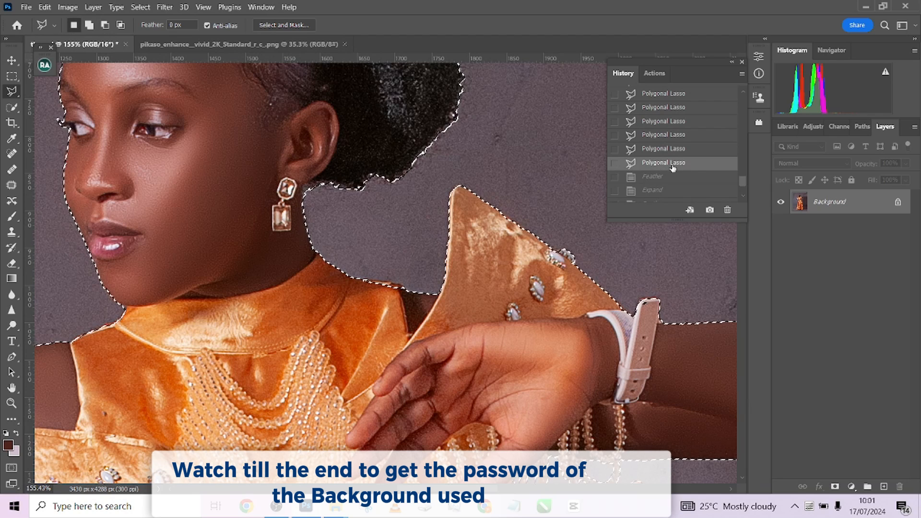
Convert the backdrop selection into a work path with a tolerance of 1 pixel.
key("alt")
scroll(505, 254, "up", 1)
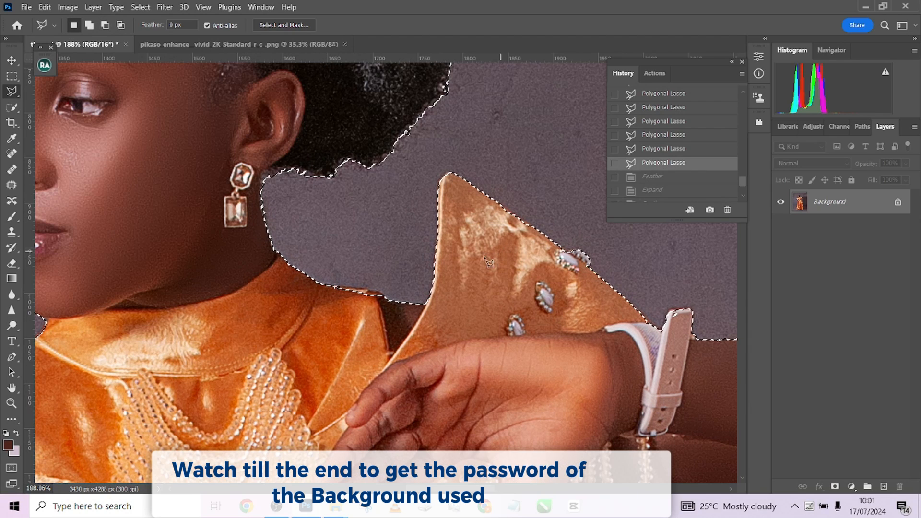
right_click(277, 162)
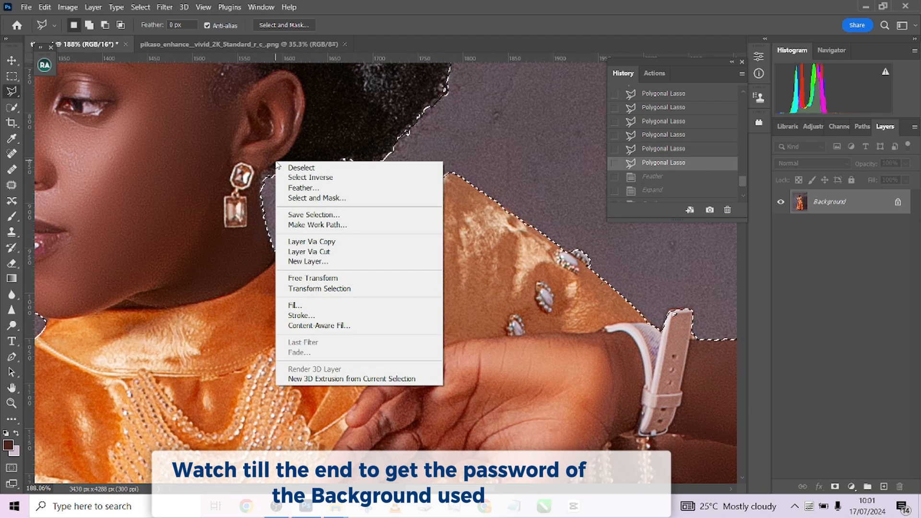
left_click(321, 225)
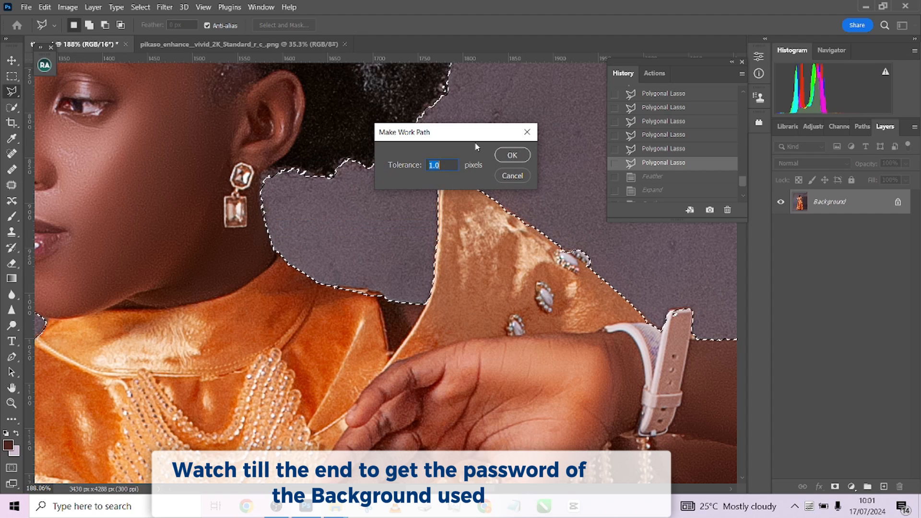
type("1")
left_click(510, 160)
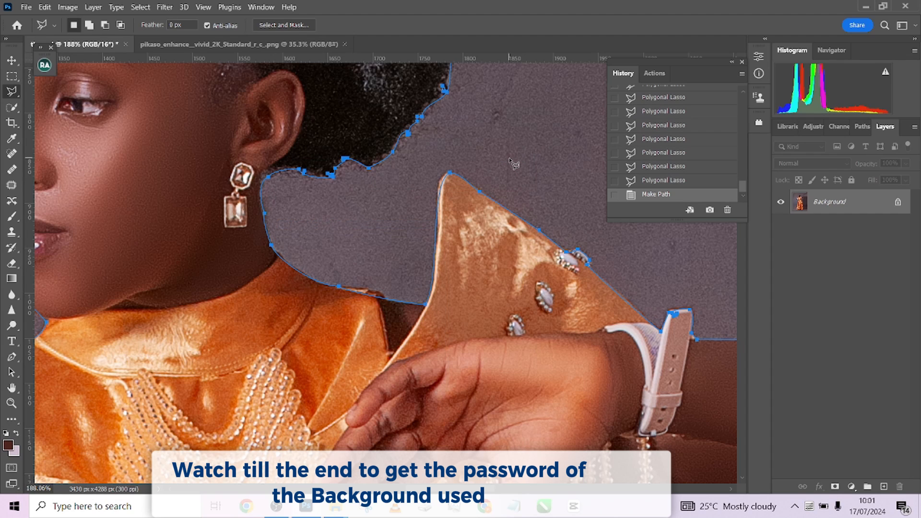
Check the path around the woman and gown, and make a new selection from it with a 1 pixel feather.
scroll(509, 158, "down", 8)
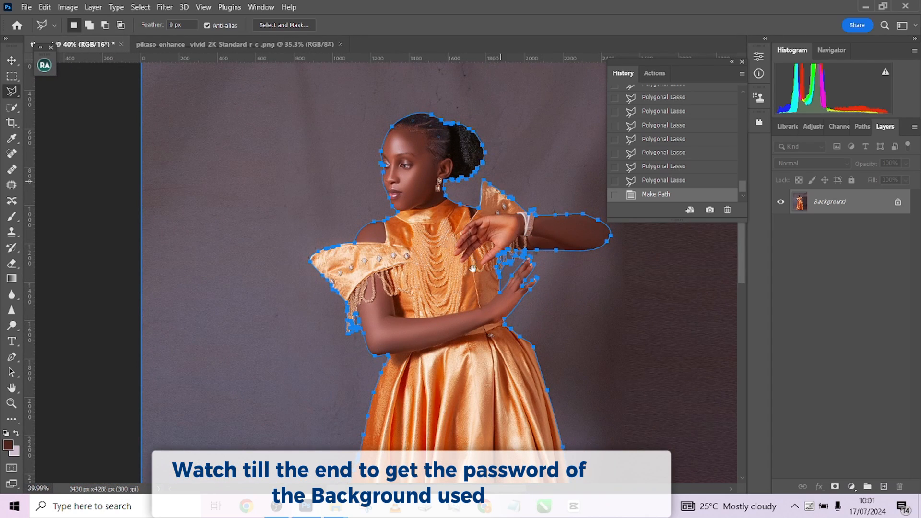
scroll(473, 269, "down", 10)
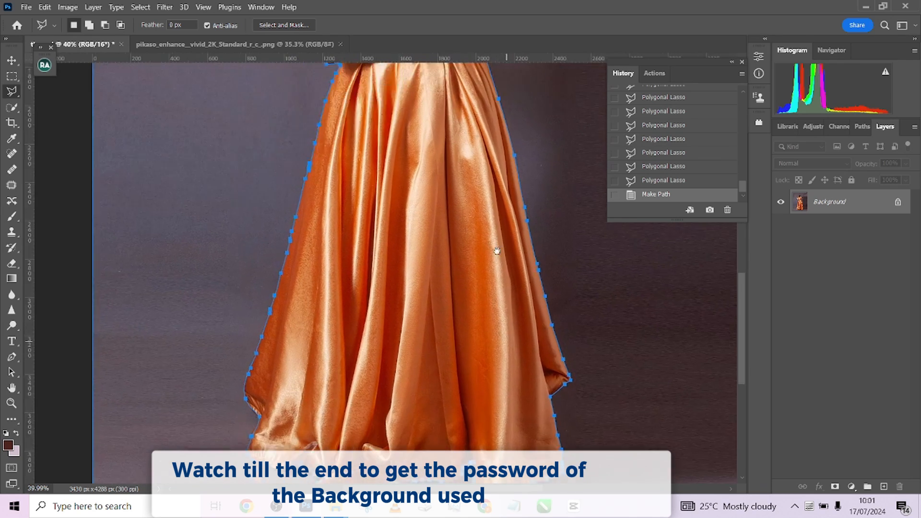
scroll(497, 249, "down", 5)
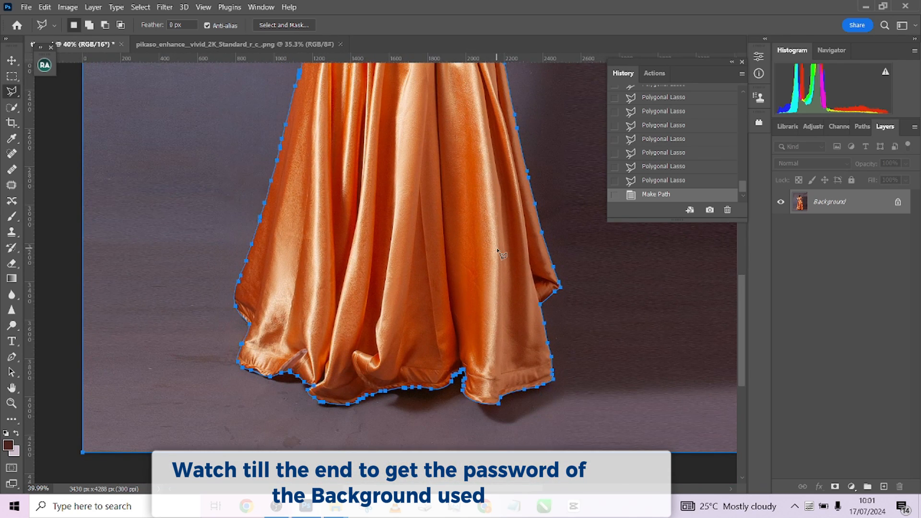
scroll(464, 277, "up", 10)
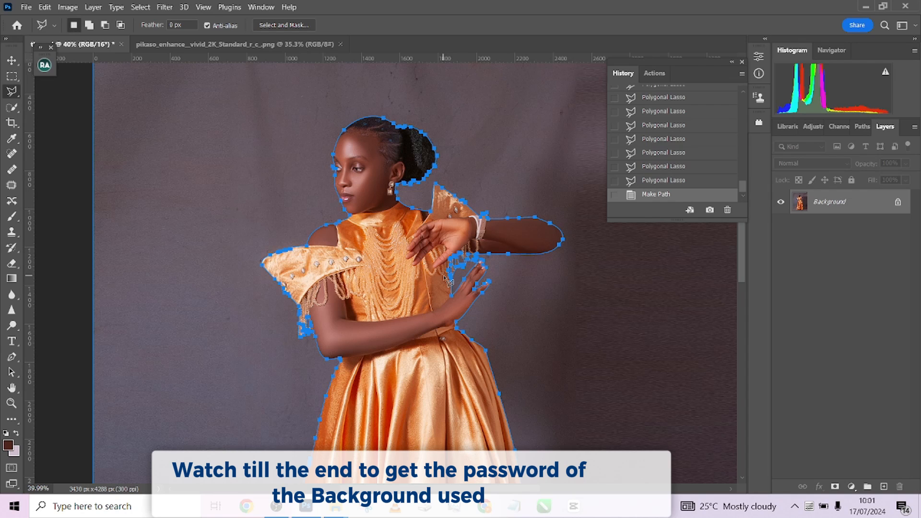
left_click(11, 357)
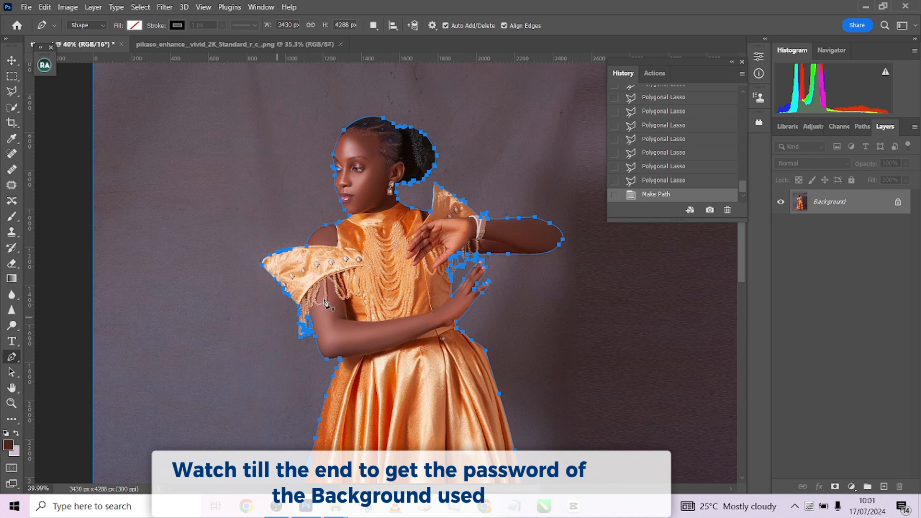
right_click(337, 302)
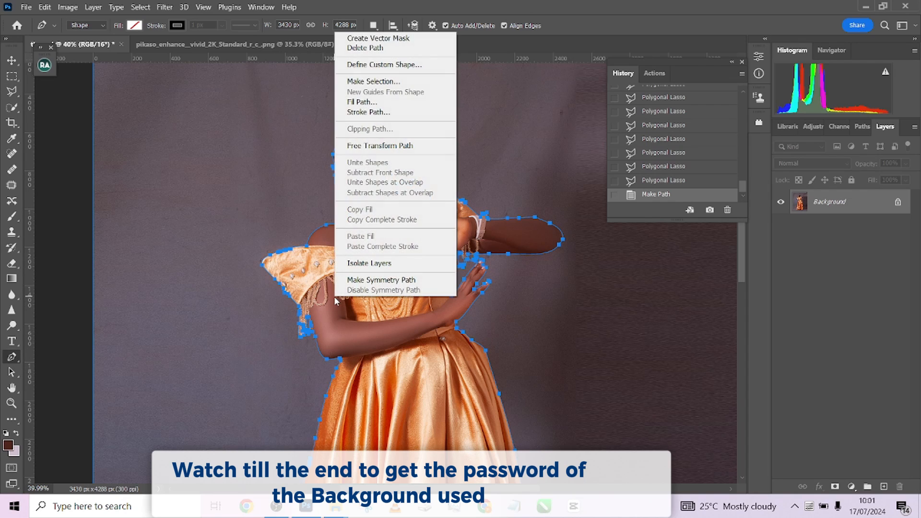
left_click(376, 83)
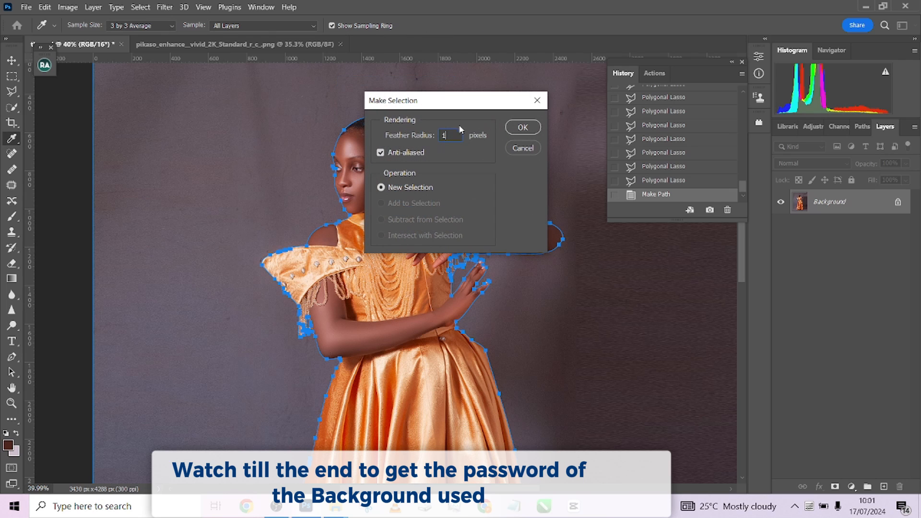
left_click(515, 130)
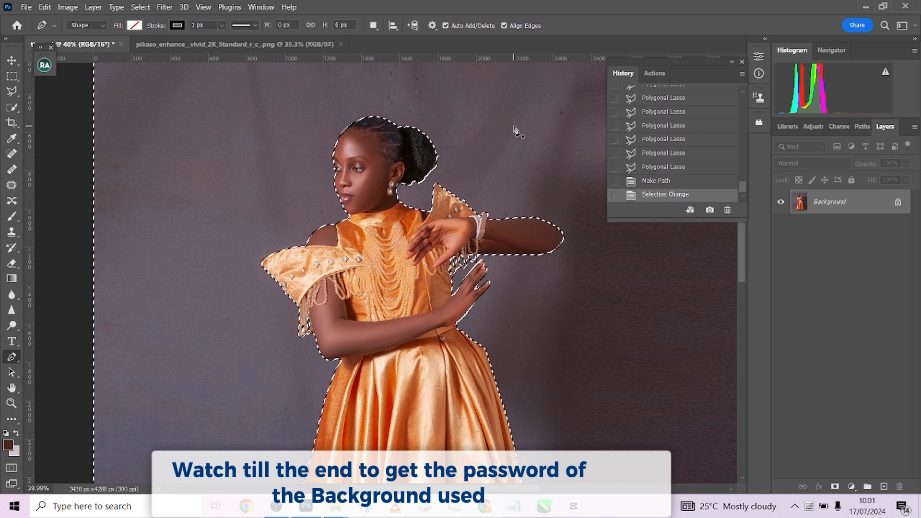
Mask the photo with the path-based selection and invert the mask so only the woman remains.
left_click(830, 487)
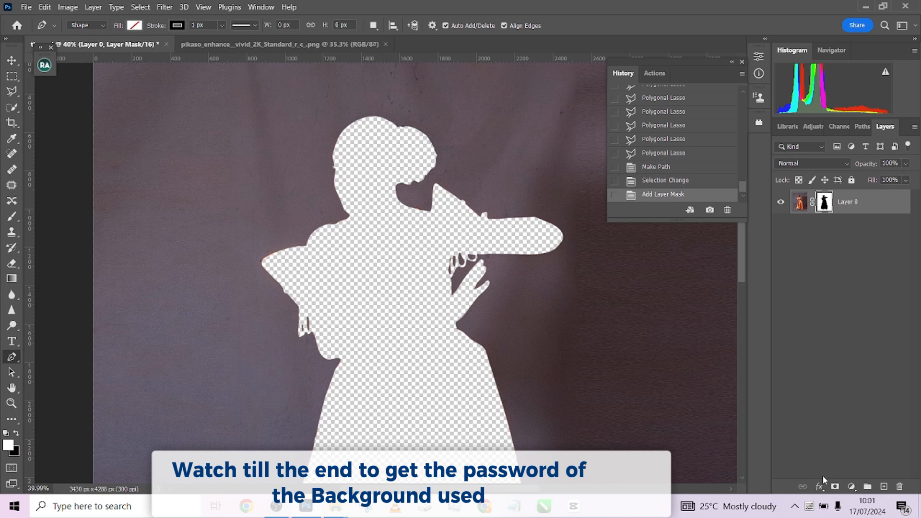
key("ctrl+i")
Add a solid colour fill layer in 424242 and move it beneath the masked woman.
left_click(856, 485)
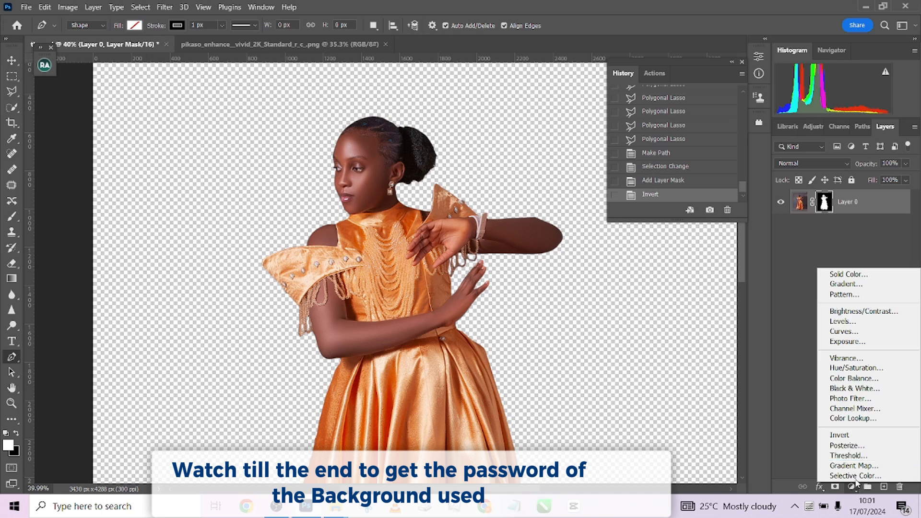
left_click(857, 274)
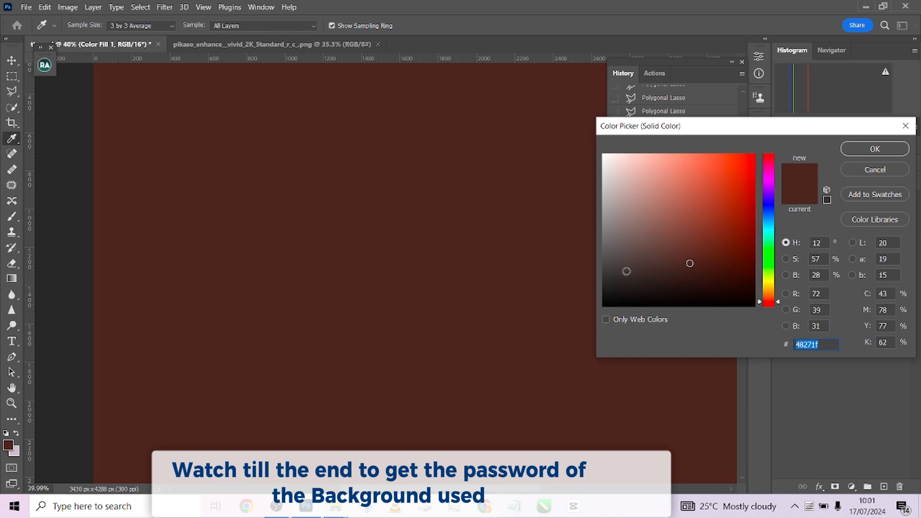
type("424242")
left_click(884, 144)
left_click_drag(887, 204, 888, 278)
Examine the cutout edges against the grey fill around the beads, arms, hands, hair and gown hem.
scroll(482, 219, "up", 12)
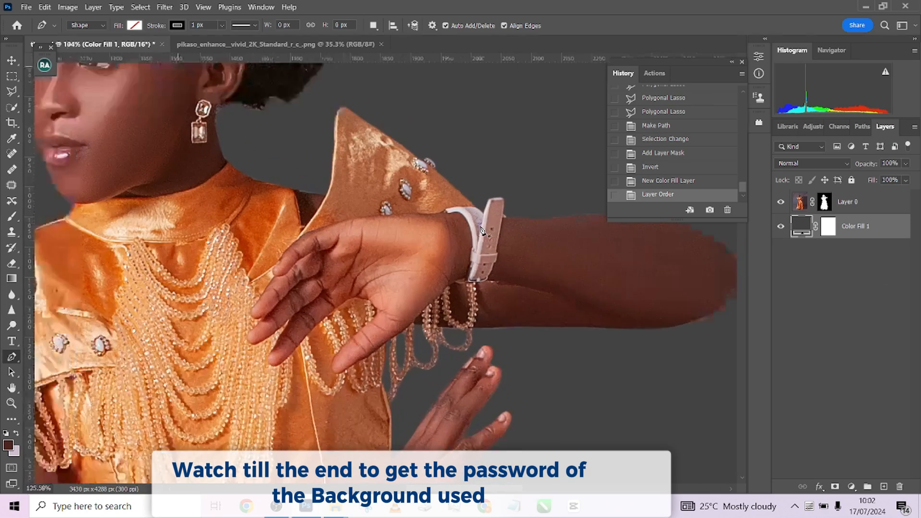
left_click_drag(200, 132, 349, 228)
left_click_drag(661, 398, 469, 200)
left_click_drag(475, 371, 471, 157)
left_click_drag(537, 379, 494, 168)
left_click_drag(518, 432, 414, 284)
left_click_drag(555, 261, 524, 160)
left_click_drag(391, 375, 588, 173)
left_click_drag(331, 413, 549, 159)
left_click_drag(399, 272, 672, 168)
scroll(494, 217, "down", 10)
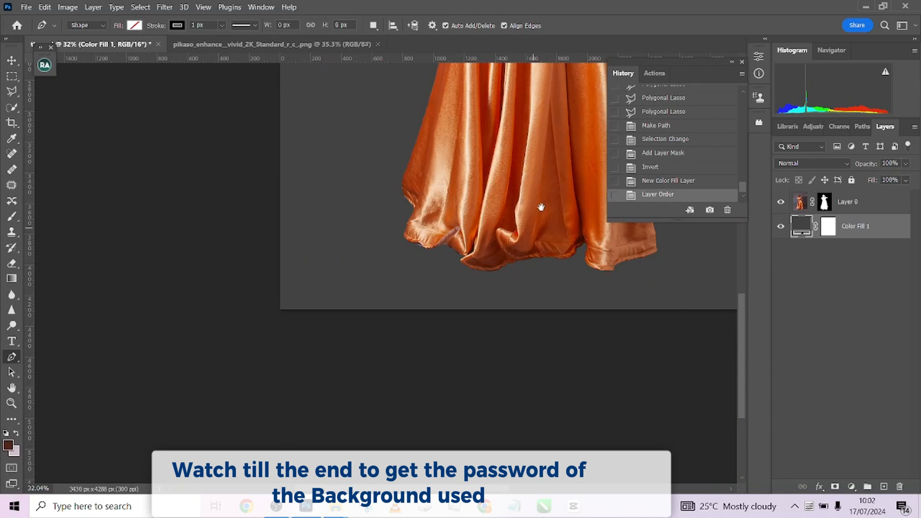
scroll(540, 208, "down", 6)
left_click_drag(471, 238, 427, 358)
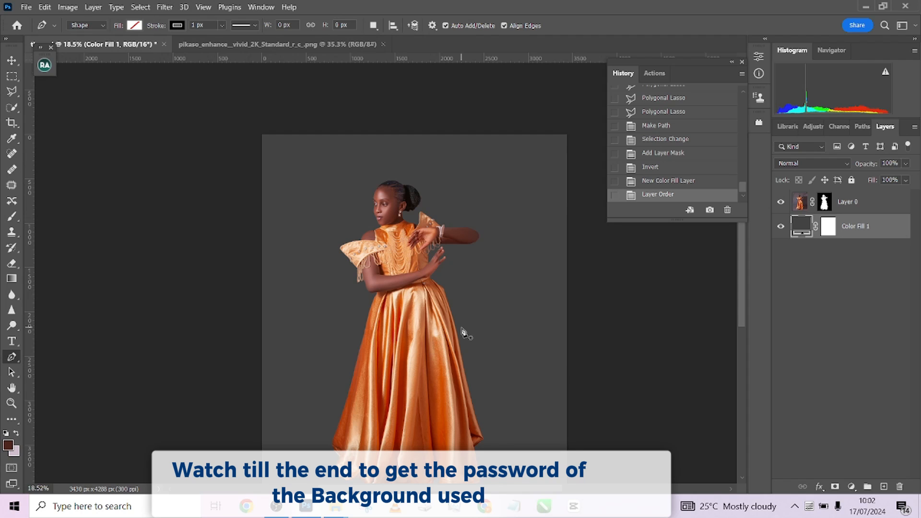
left_click_drag(449, 312, 465, 264)
Undo the grey fill layer, the mask inversion and the layer mask, returning to the path-based selection.
key("ctrl+z")
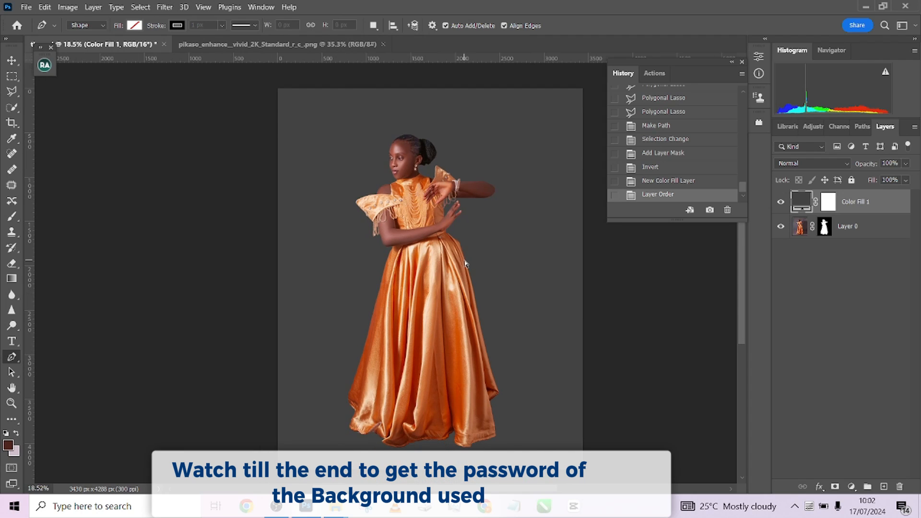
key("ctrl+z")
key("ctrl+z")
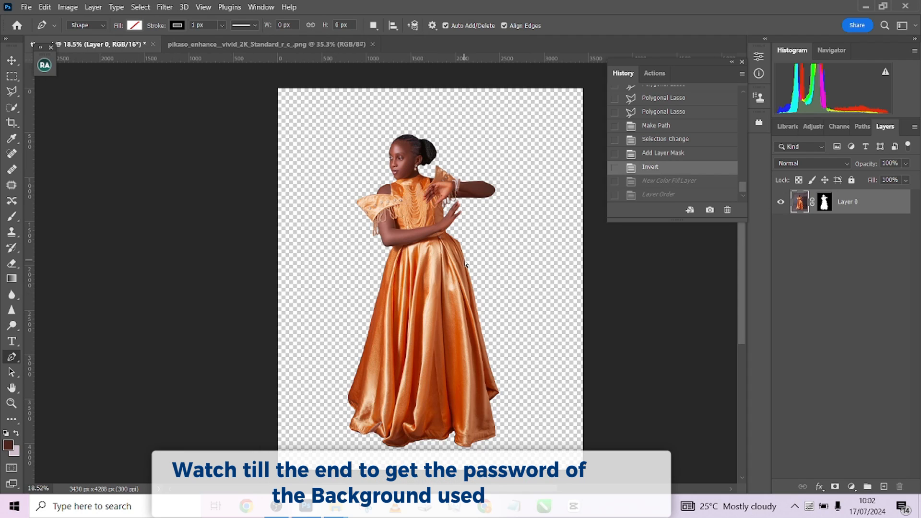
scroll(451, 252, "down", 1)
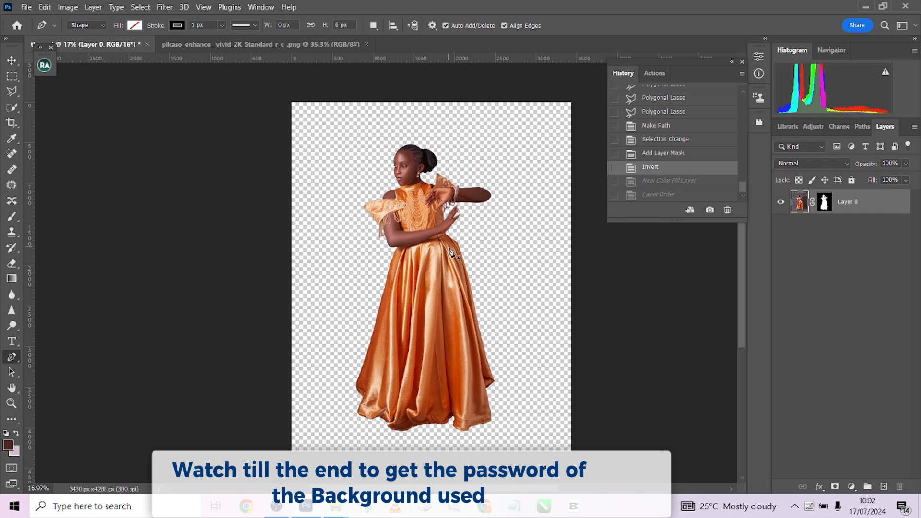
key("ctrl+z")
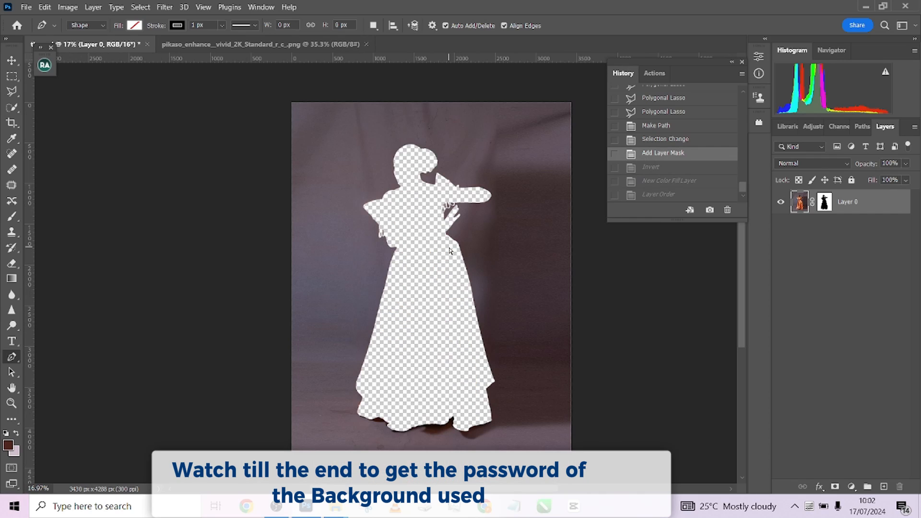
key("ctrl+z")
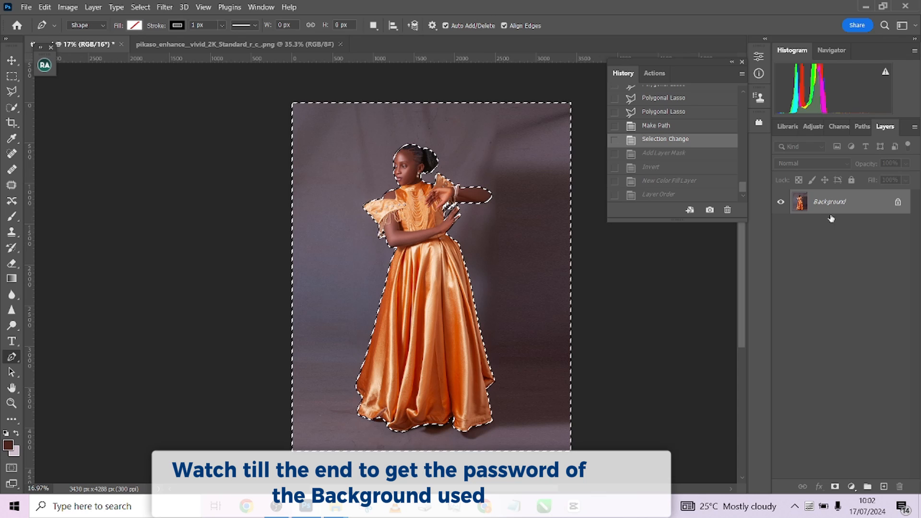
Duplicate the photo layer, mask the copy with the selection, hide the original and invert the mask to isolate the woman.
left_click_drag(874, 201, 884, 486)
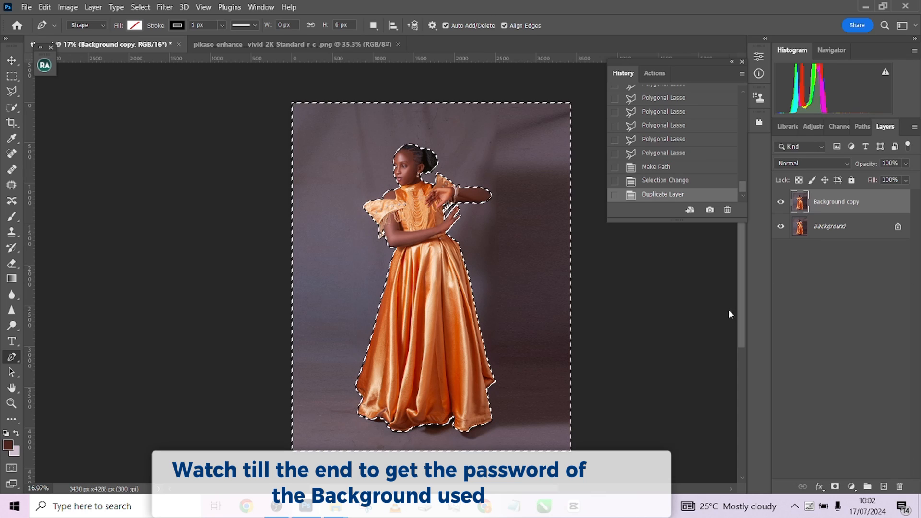
left_click(835, 487)
left_click(781, 226)
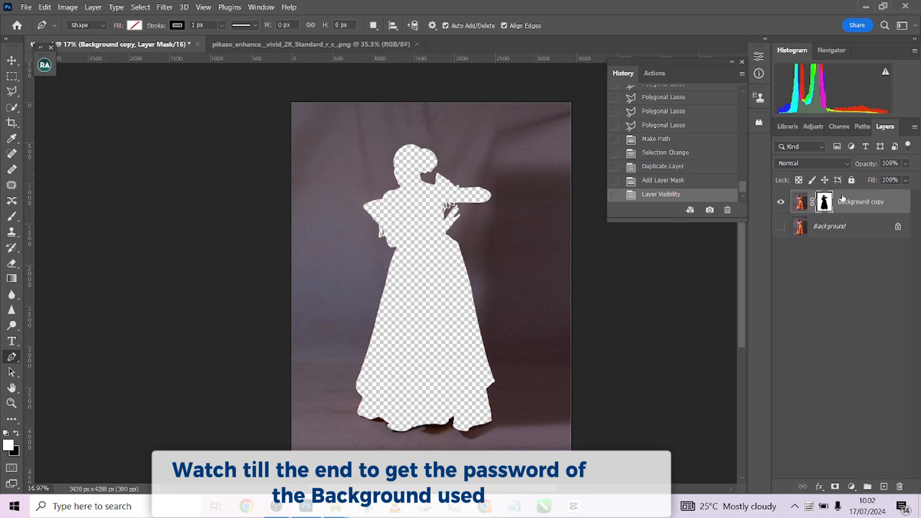
key("ctrl+i")
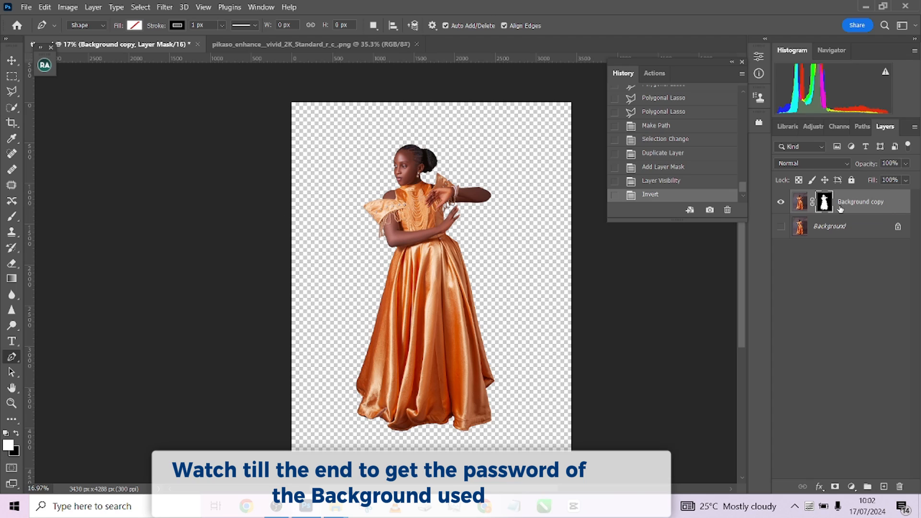
Switch to the rose-petal backdrop image and bring the whole picture into view.
left_click(390, 44)
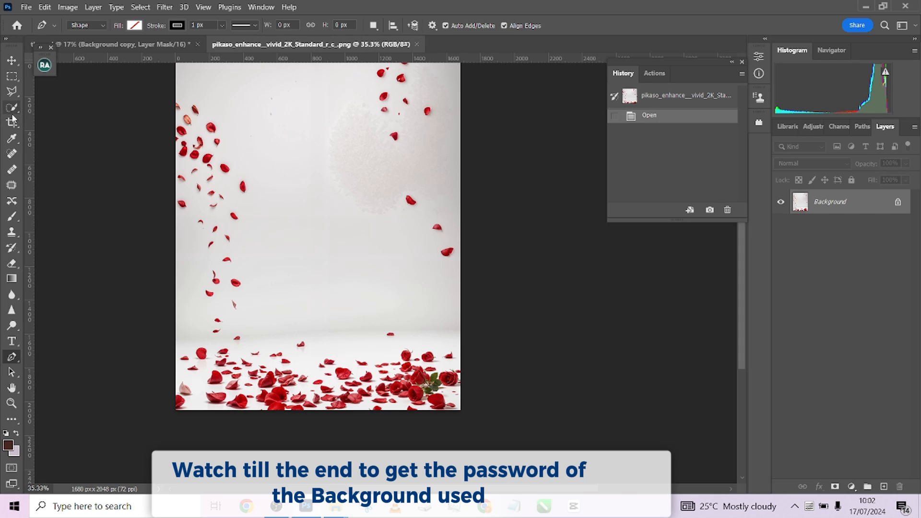
scroll(152, 175, "down", 2)
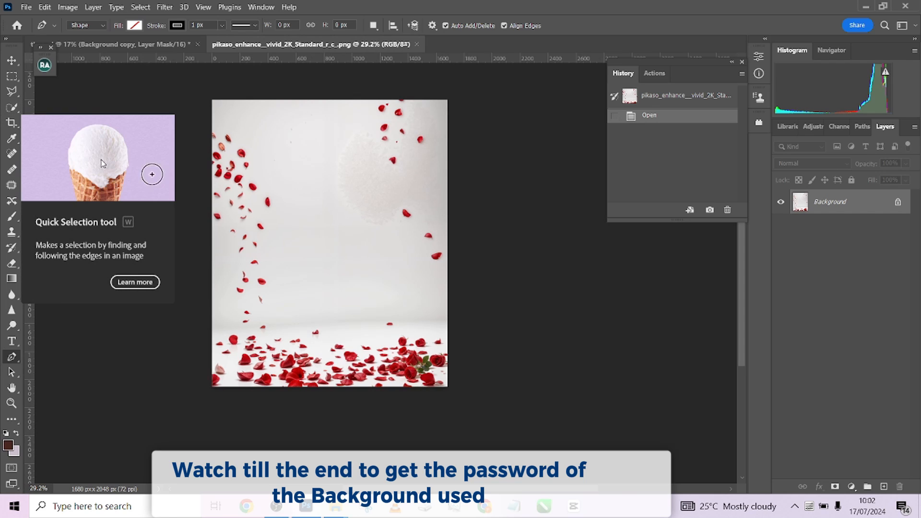
left_click(10, 109)
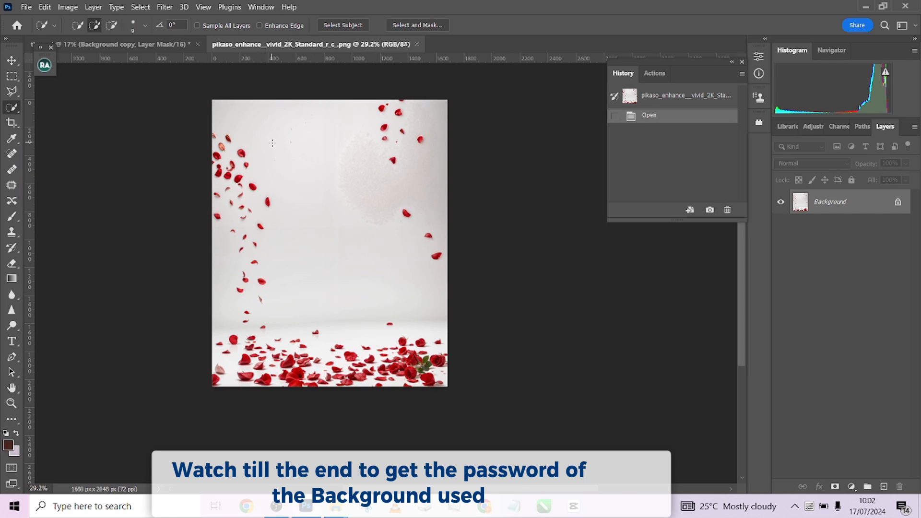
key("bracketright")
key("bracketright")
key("bracketright")
key("bracketright")
key("bracketright")
key("bracketright")
Select the white wall and floor around the rose petals with the Magic Wand, adding the missed areas to the selection.
right_click(11, 107)
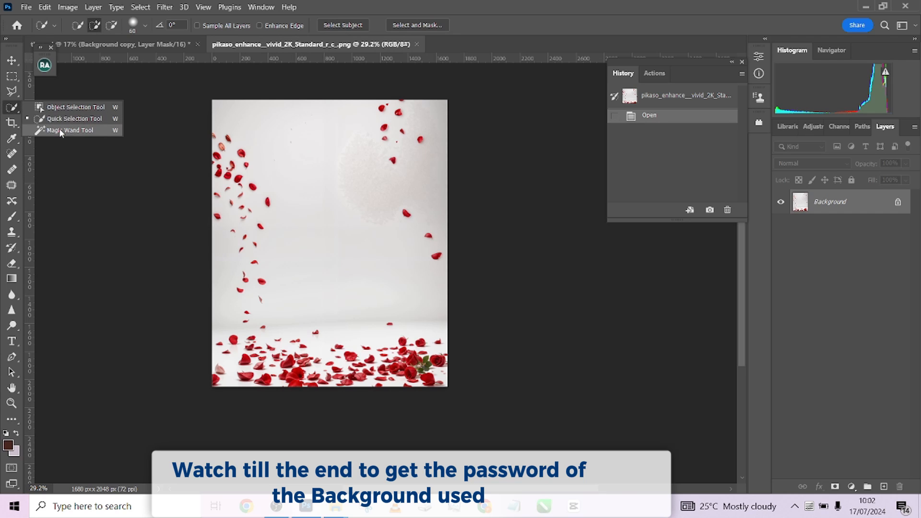
left_click(61, 131)
left_click(297, 150)
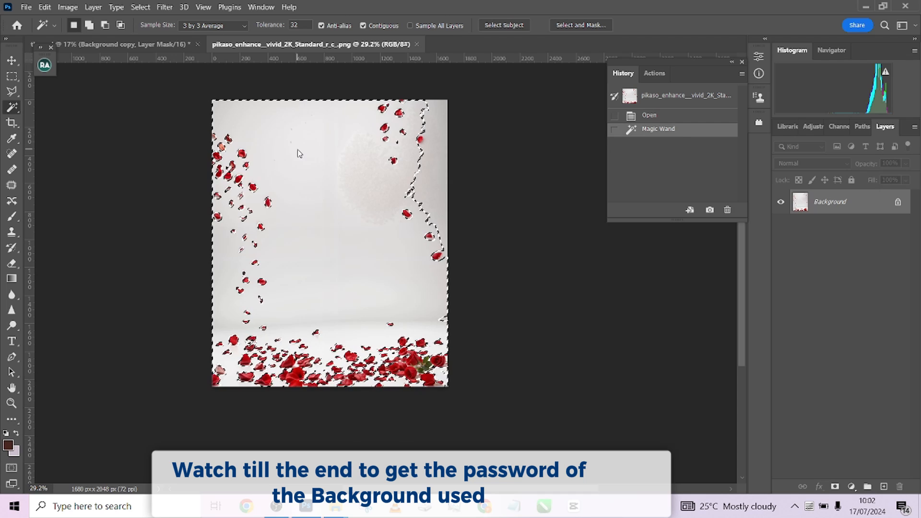
left_click(423, 172, "shift")
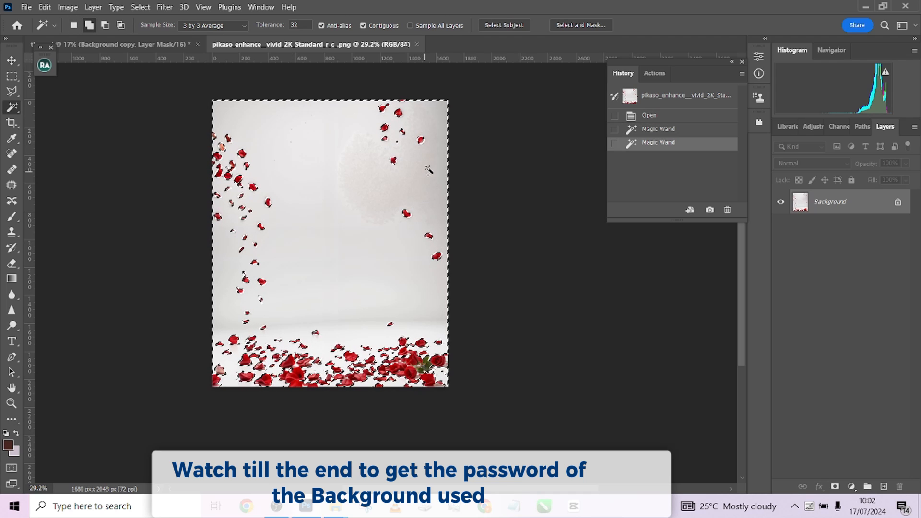
left_click(252, 262, "shift")
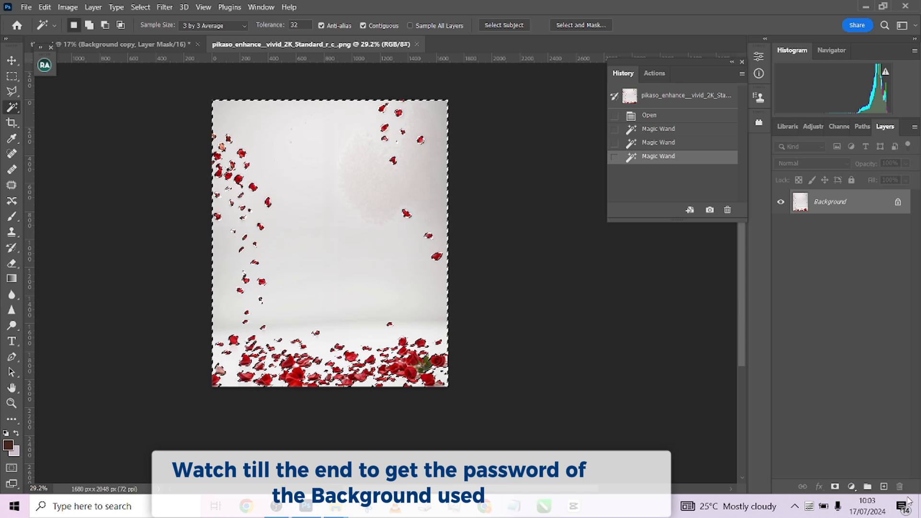
Add a Curves adjustment limited to the selected backdrop and brighten it with a curve point at input 93, output 173.
left_click(851, 487)
left_click(845, 337)
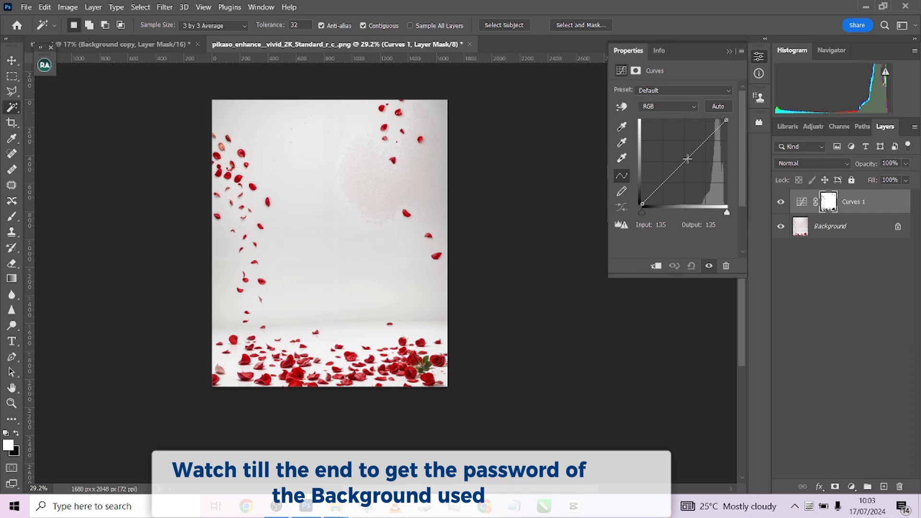
left_click_drag(688, 158, 673, 147)
Compare the petal backdrop with and without the Curves adjustment, leaving the adjustment visible.
left_click(784, 203)
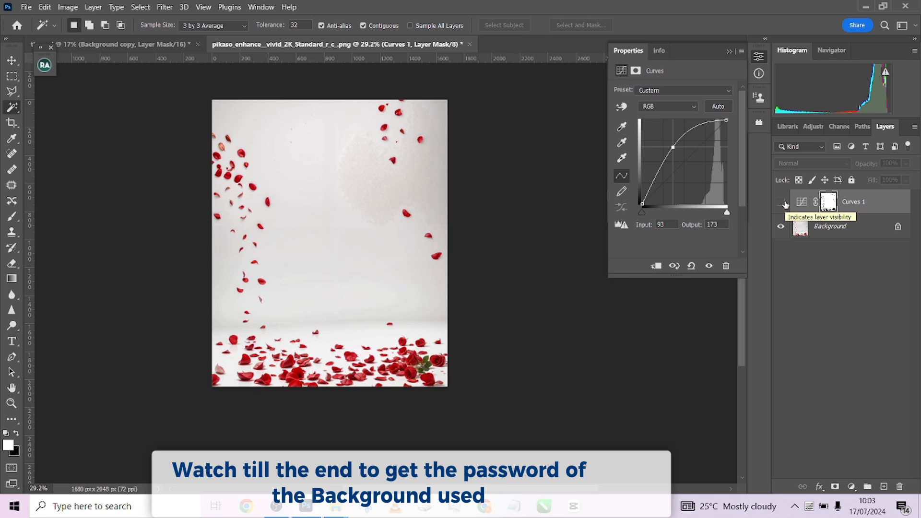
left_click(784, 203)
left_click(784, 203)
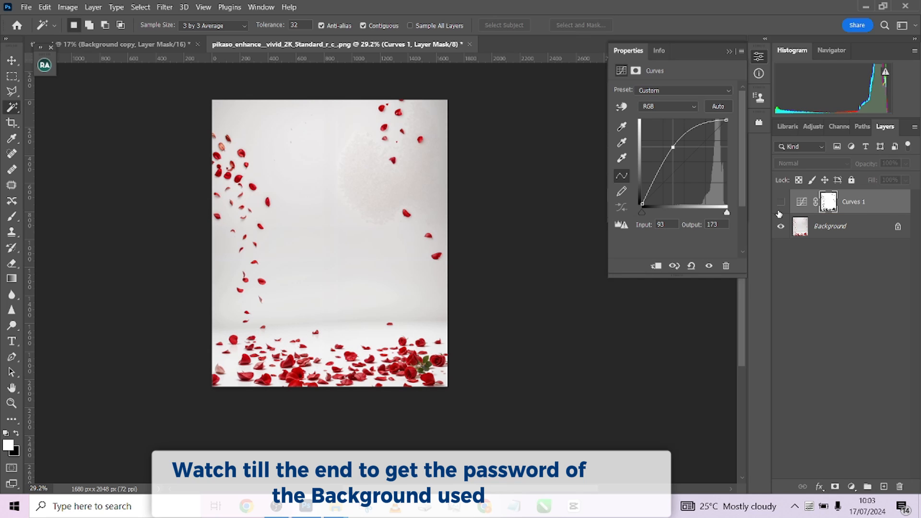
key("XF86MonBrightnessUp")
key("XF86MonBrightnessUp")
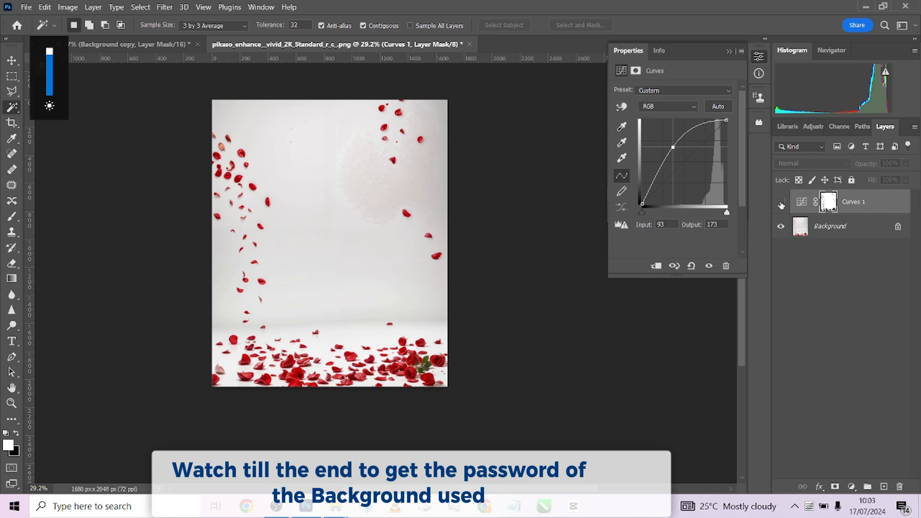
left_click(781, 203)
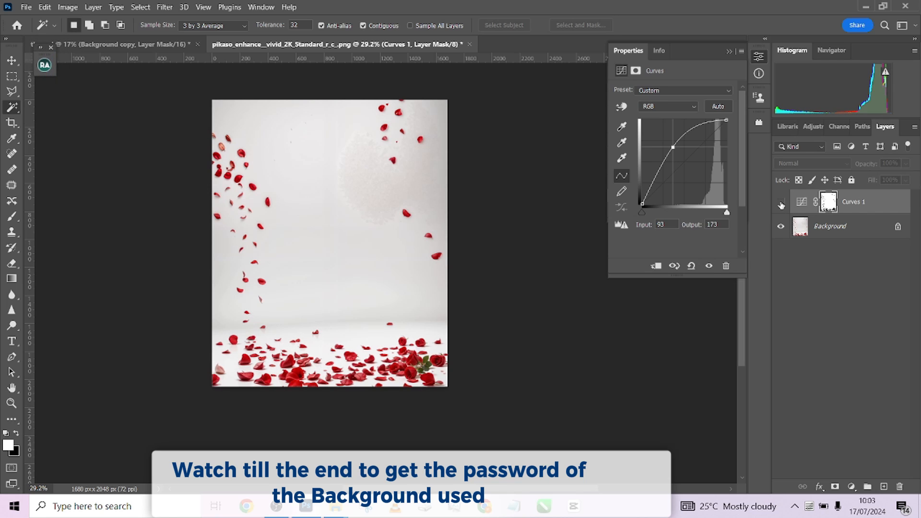
left_click(782, 204)
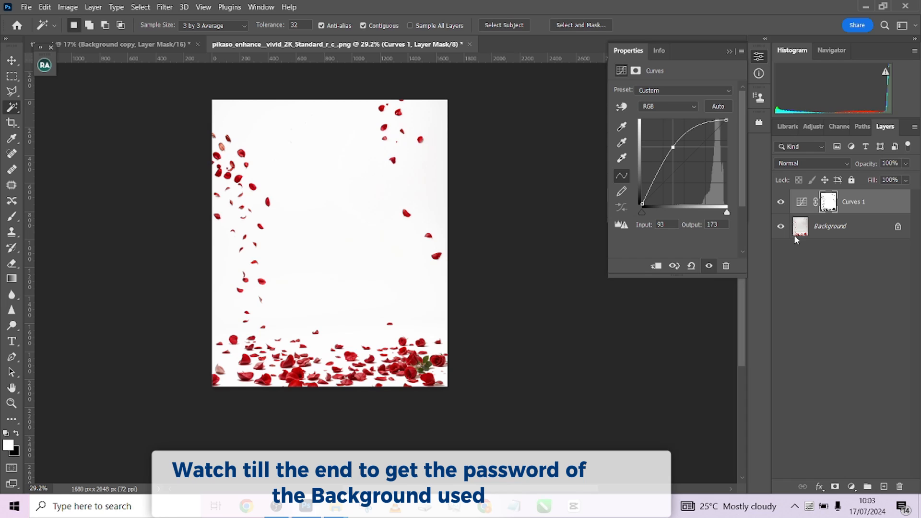
left_click(781, 204)
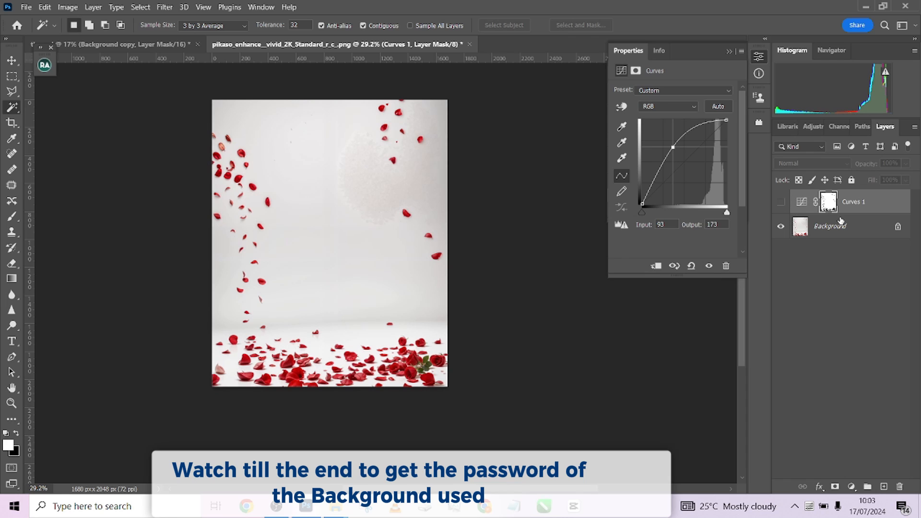
left_click(781, 203)
Paint black on the Curves mask along the floor horizon with the layer lowered to 47% opacity, and restore it to 100%.
key("b")
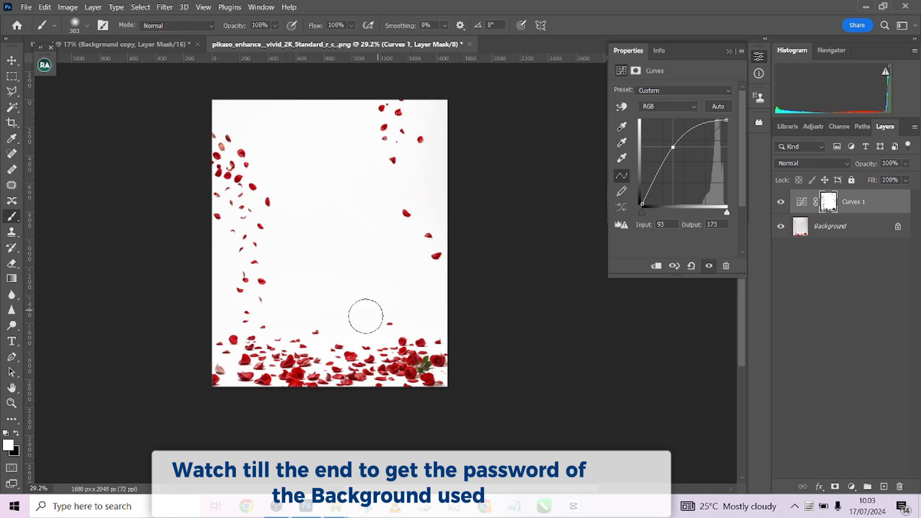
mouse_move(361, 315)
left_mouse_down()
mouse_move(350, 317)
mouse_move(355, 324)
left_mouse_up()
key("x")
left_click(906, 164)
left_click_drag(896, 177, 881, 177)
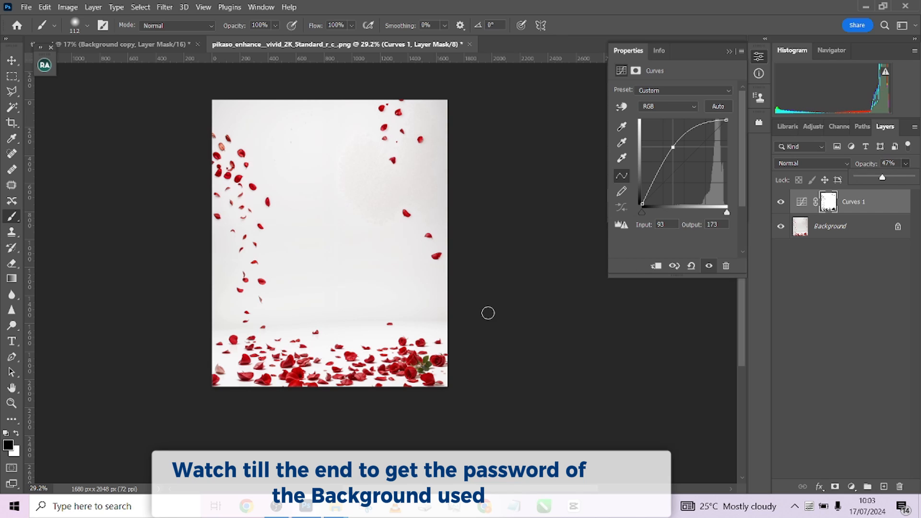
mouse_move(431, 322)
left_mouse_down()
mouse_move(448, 318)
mouse_move(213, 321)
left_mouse_up()
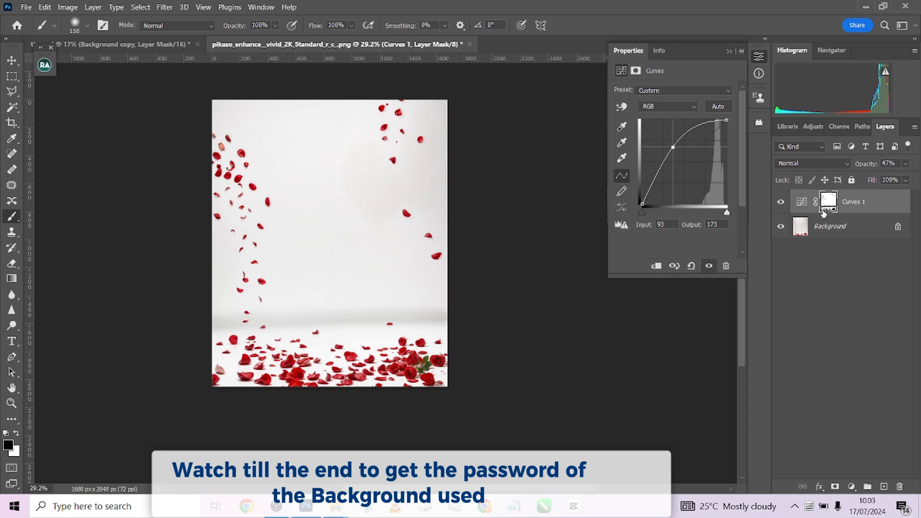
left_click(907, 166)
left_click_drag(917, 181, 917, 179)
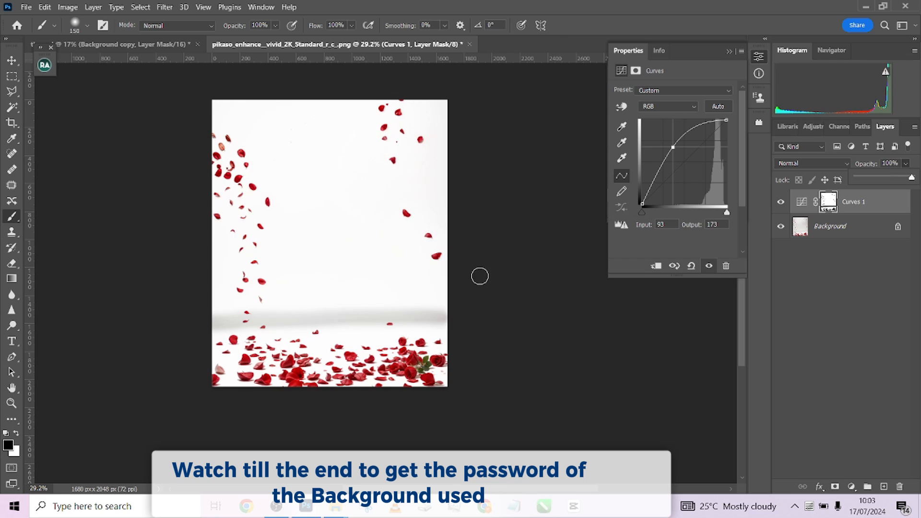
Soften the grey horizon band by painting white on the Curves mask at 13% flow, and compare with the adjustment off.
left_click(351, 26)
left_click_drag(333, 37, 315, 42)
key("x")
left_click_drag(331, 301, 344, 302)
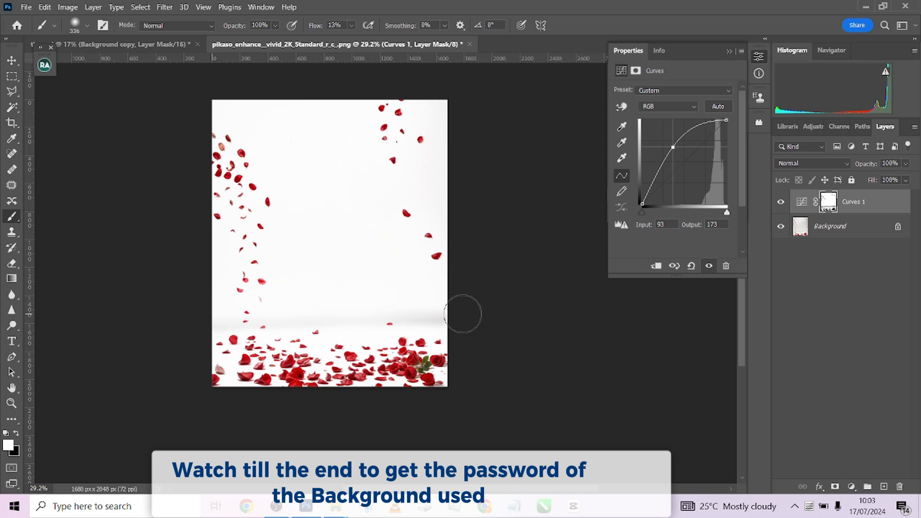
left_click(781, 202)
left_click(781, 202)
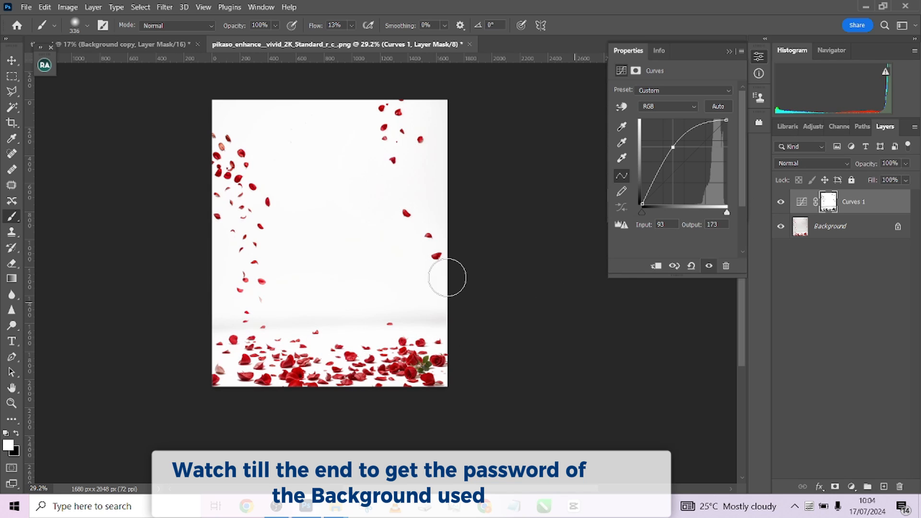
Merge the Curves adjustment into the petal backdrop and unlock the merged background layer.
right_click(806, 229)
left_click(861, 361)
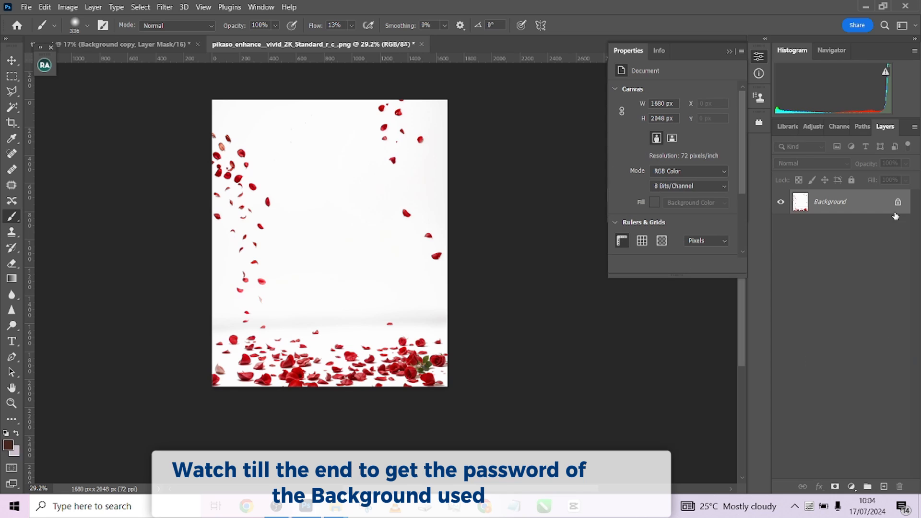
left_click(898, 202)
Move the petal backdrop into the woman's document with the Move tool, accepting the bit depth difference.
key("v")
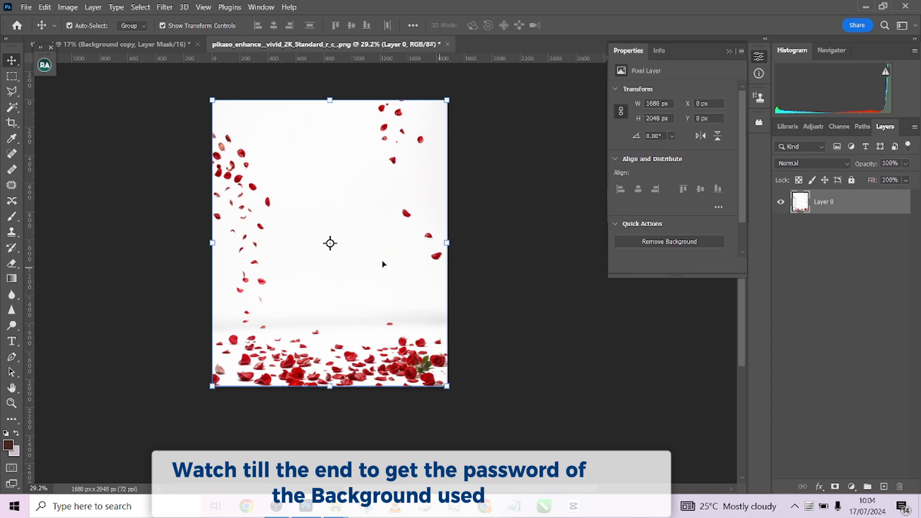
left_click_drag(346, 286, 396, 358)
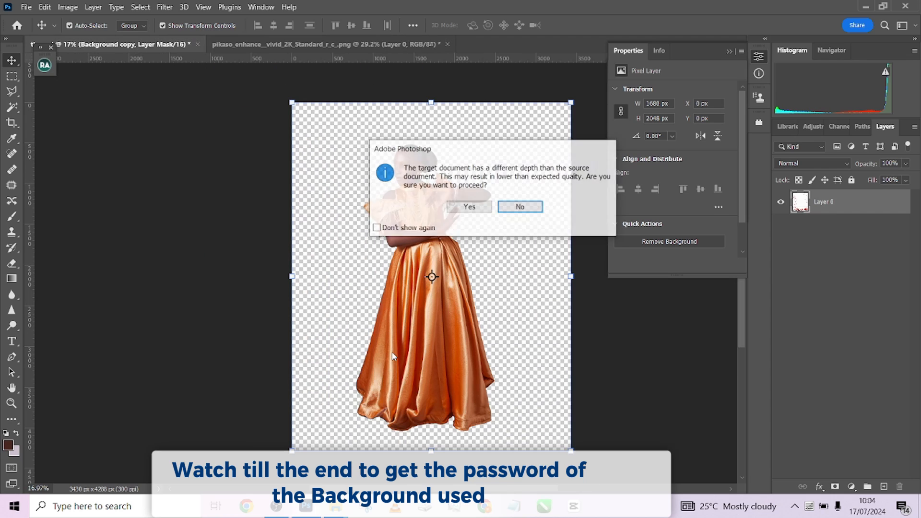
left_click(464, 208)
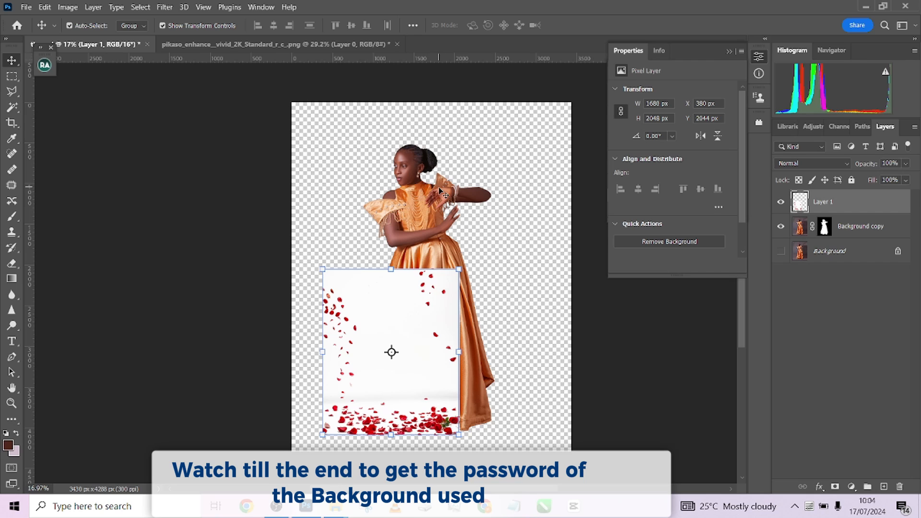
Convert the imported petal backdrop layer to a smart object and select the masked woman's layer.
right_click(863, 205)
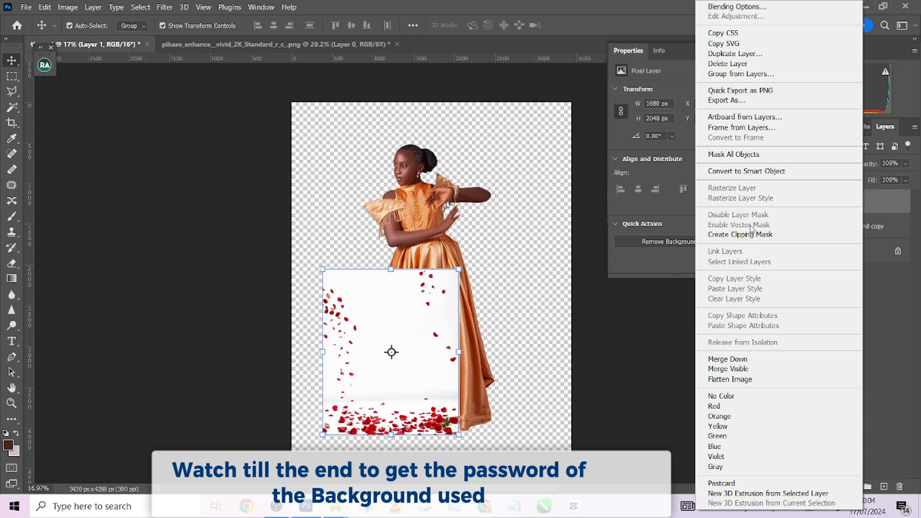
left_click(747, 172)
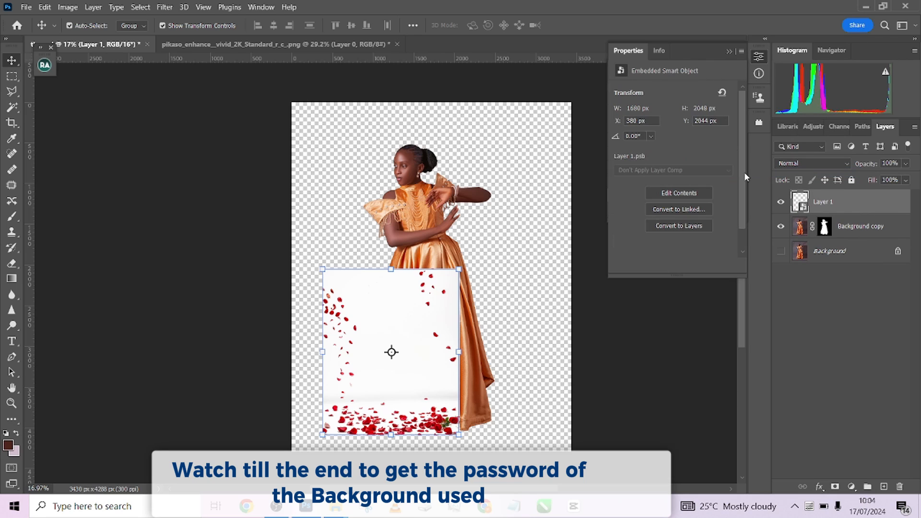
left_click(905, 231)
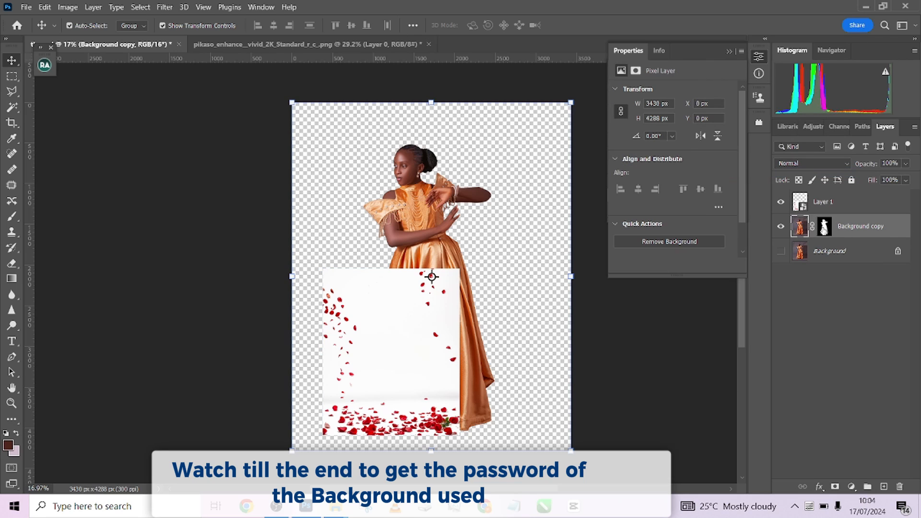
Convert the masked woman's layer to a smart object and place it above the petal backdrop in the layer stack.
right_click(897, 231)
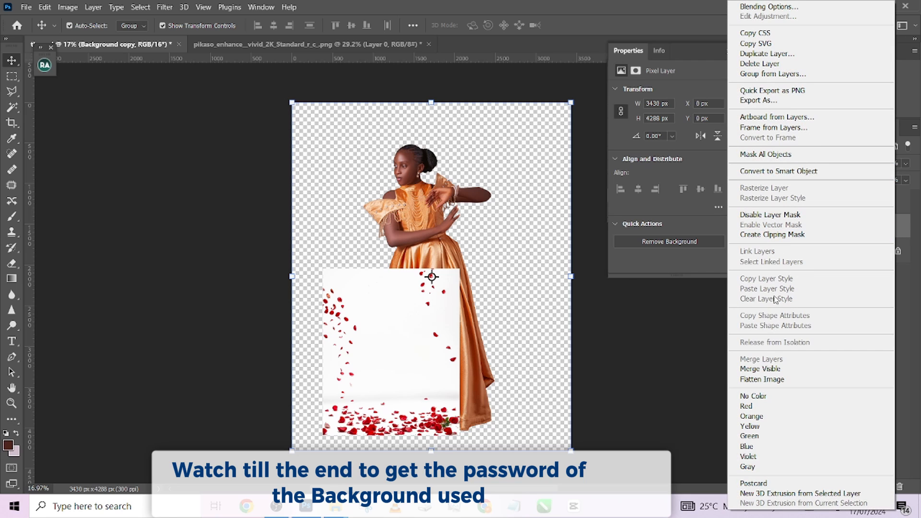
left_click(763, 172)
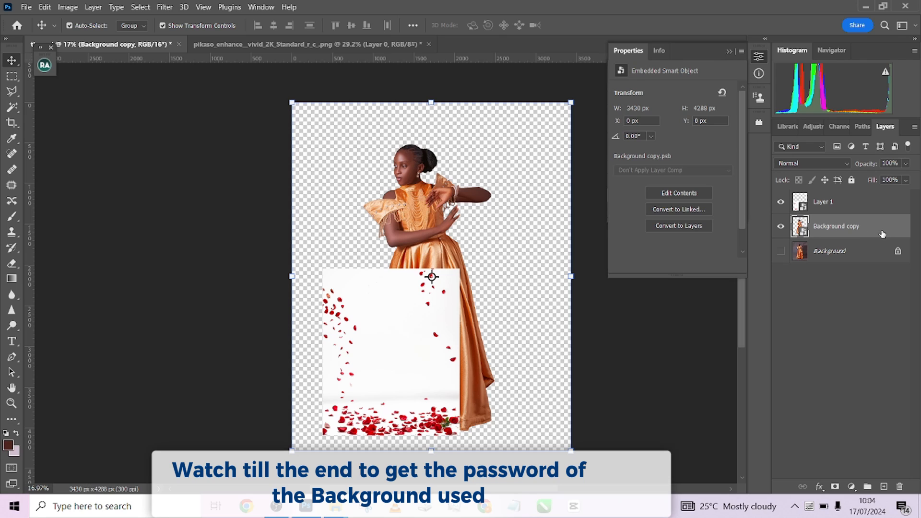
left_click_drag(881, 233, 875, 197)
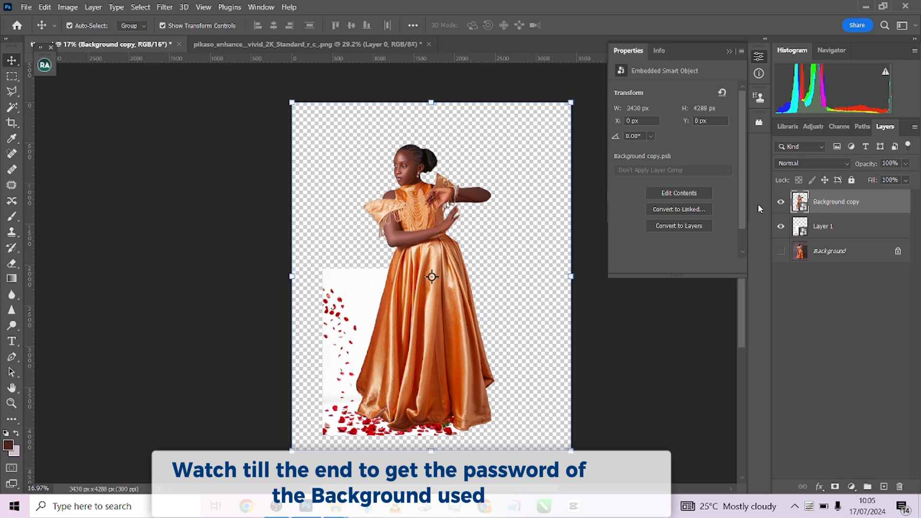
Scale the petal backdrop to about 219% and position it to fill the canvas, and select the woman's layer.
left_click(858, 225)
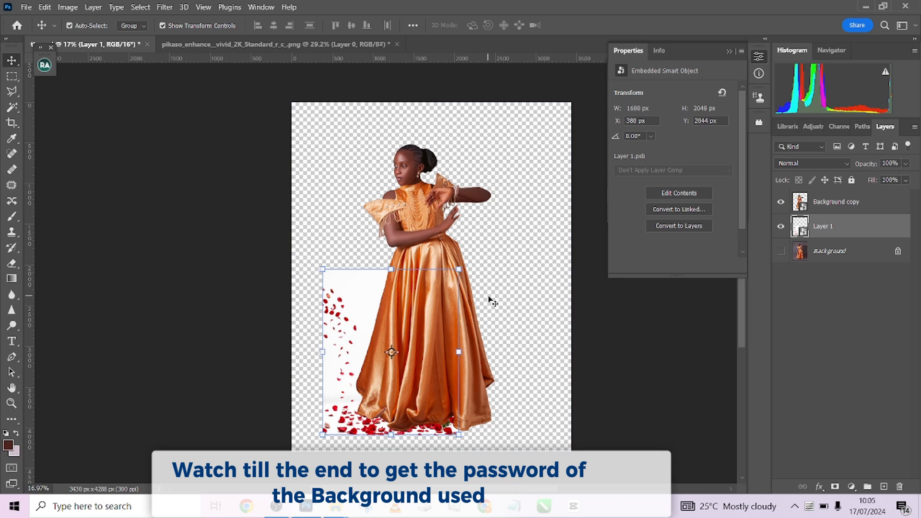
left_click_drag(368, 307, 404, 164)
left_click_drag(492, 286, 566, 391)
left_click_drag(519, 298, 517, 362)
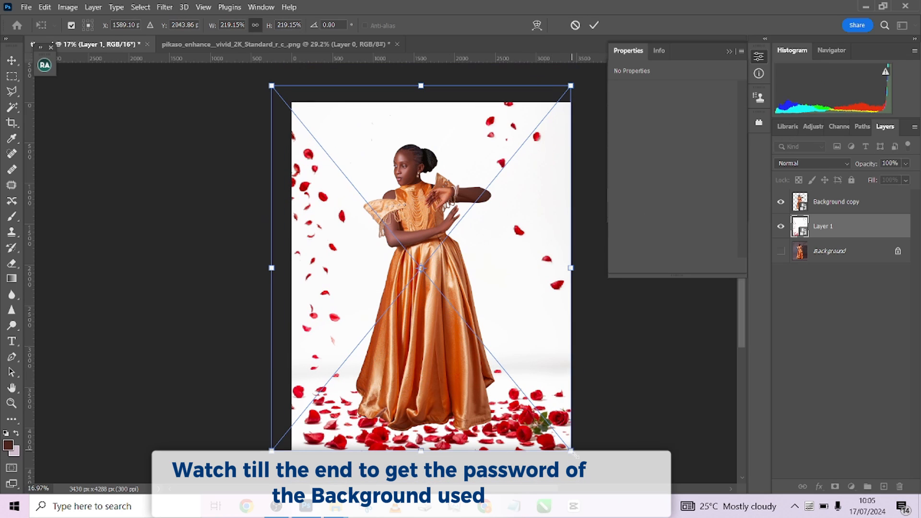
left_click_drag(571, 451, 577, 457)
left_click_drag(534, 416, 543, 433)
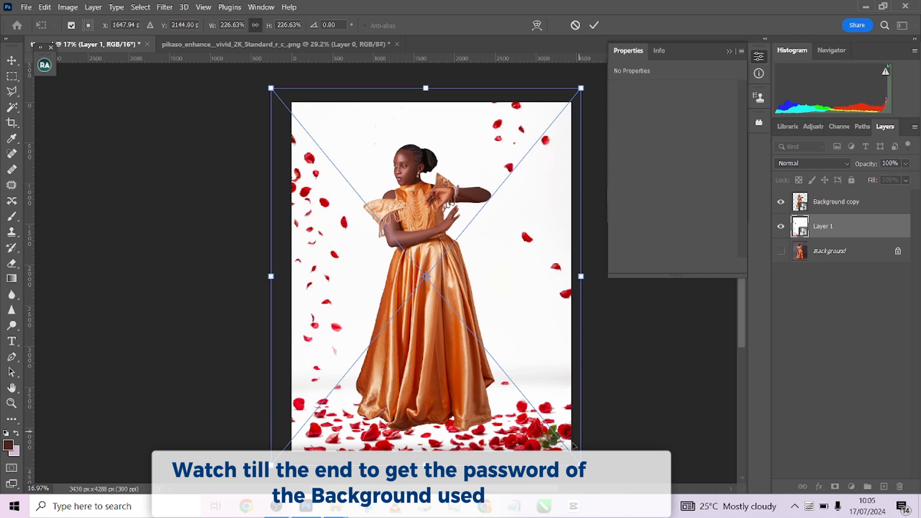
left_click_drag(579, 462, 582, 464)
left_click_drag(524, 424, 525, 397)
key("Return")
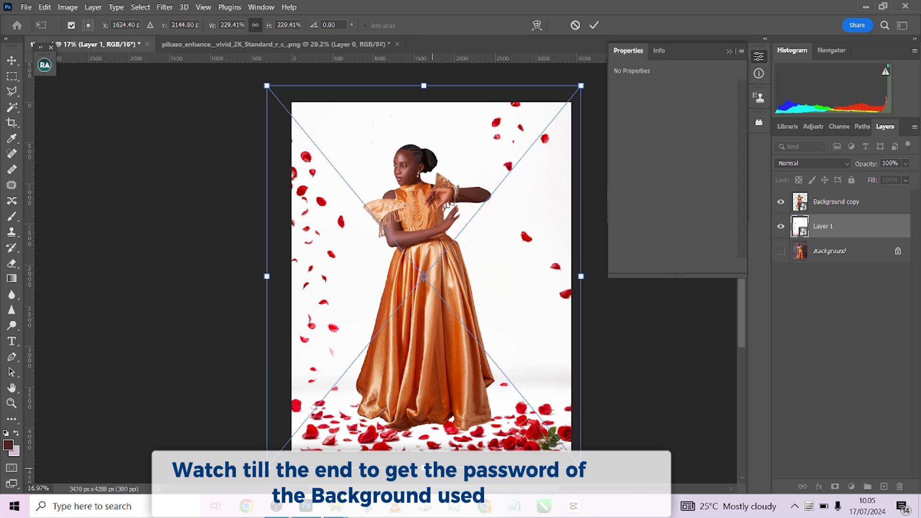
left_click_drag(433, 468, 436, 457)
left_click_drag(272, 86, 276, 90)
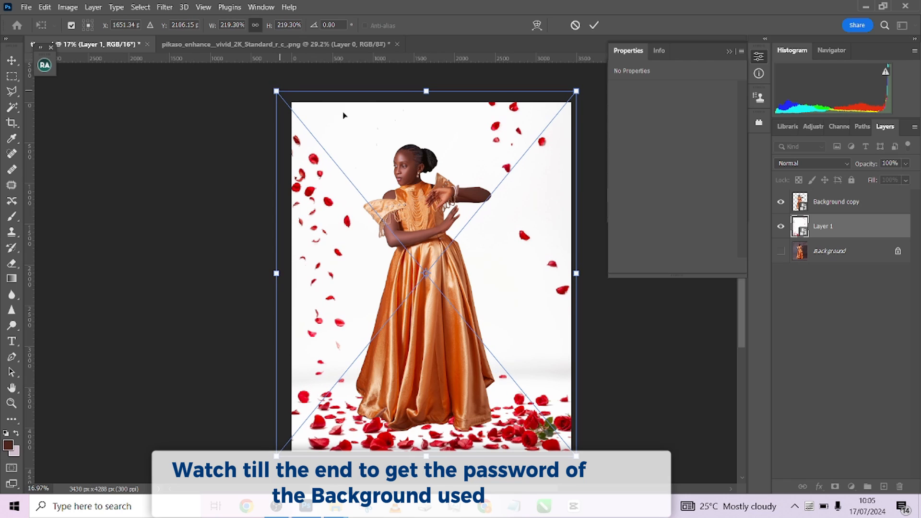
left_click(594, 25)
left_click(884, 211)
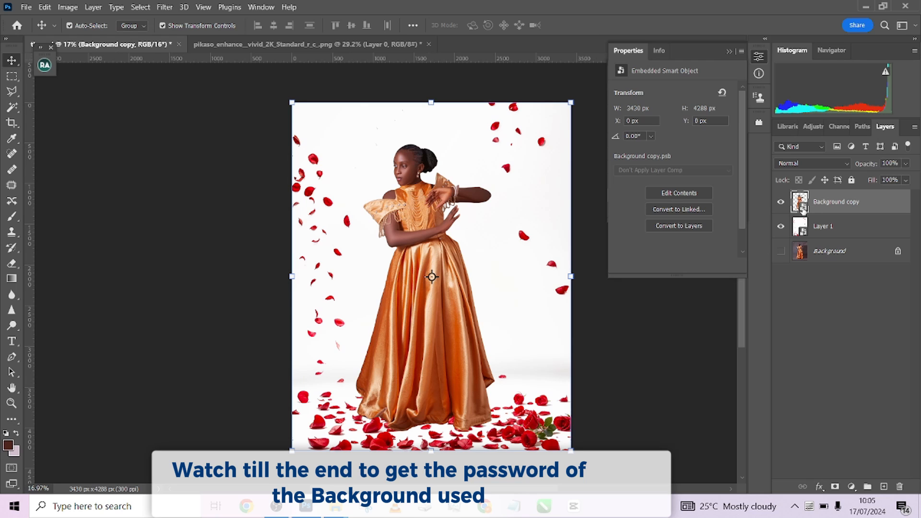
left_click_drag(570, 102, 456, 246)
left_click(594, 25)
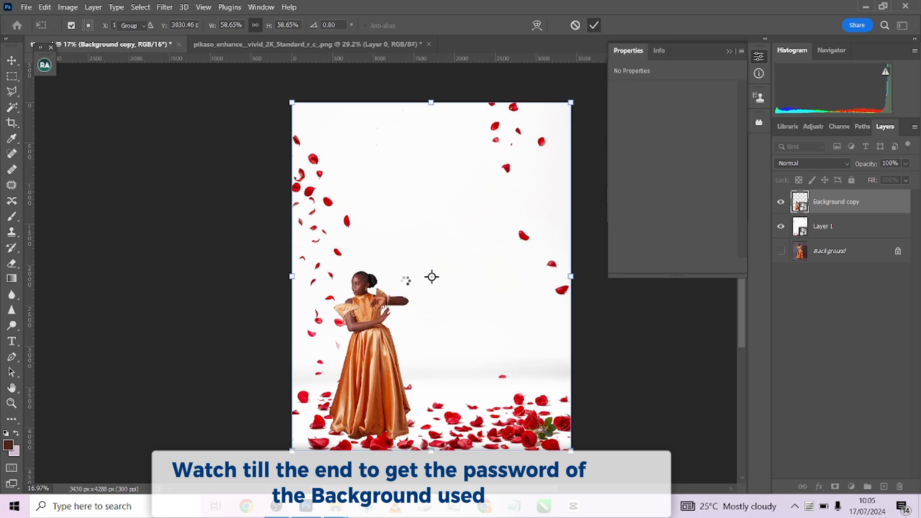
left_click_drag(455, 247, 555, 123)
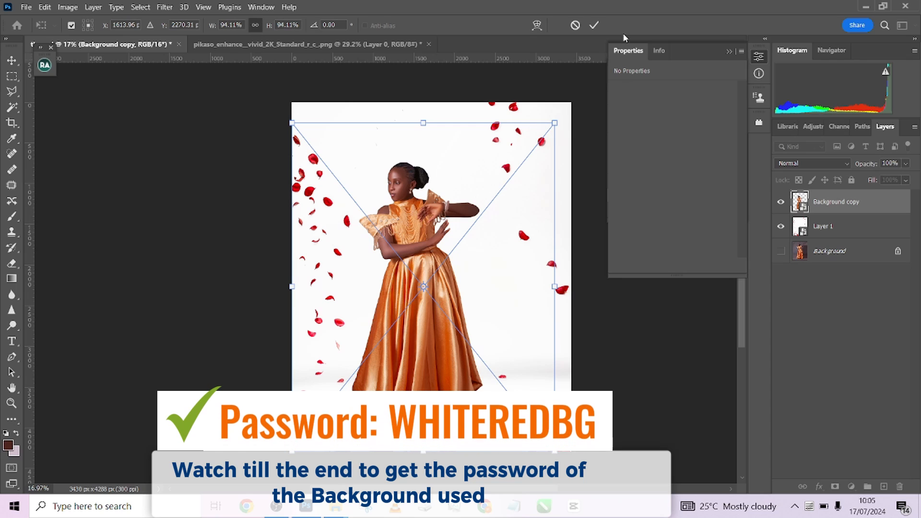
left_click(575, 25)
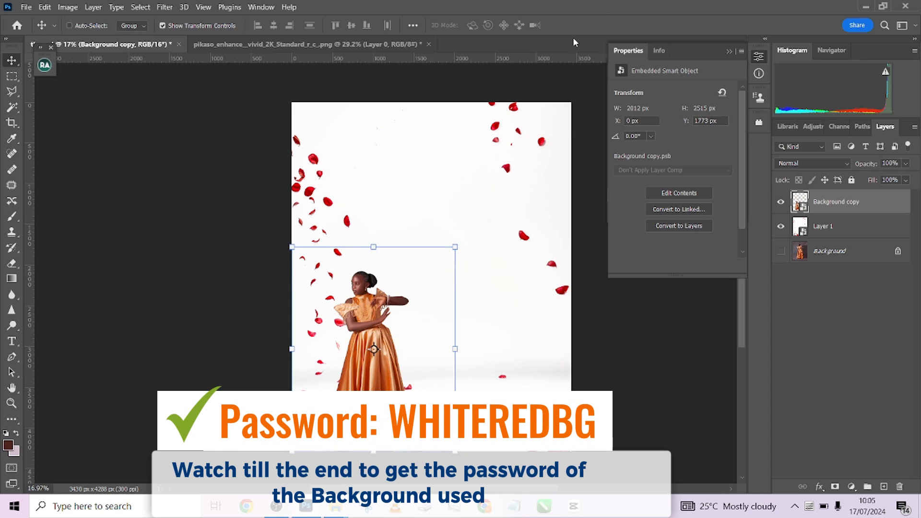
key("ctrl+z")
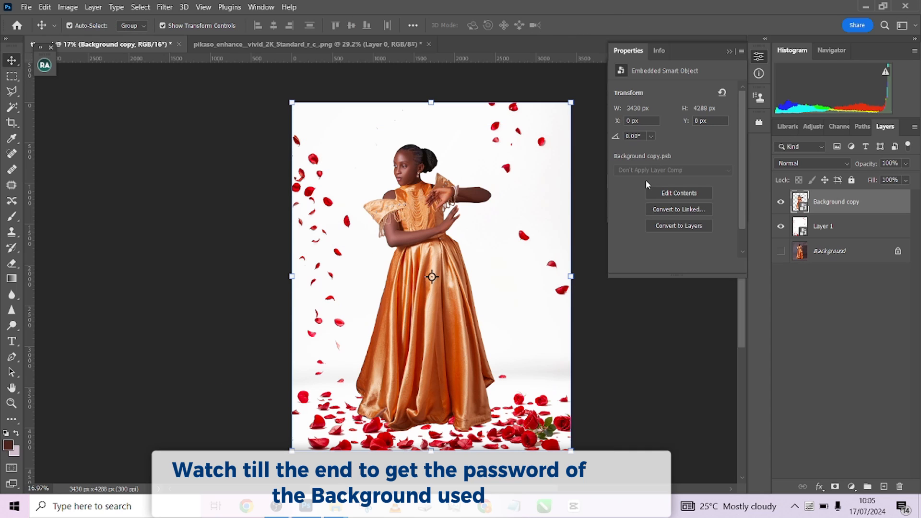
Scale the woman to about 92.8% around a reference point on her upper body and position her standing among the petals.
mouse_move(437, 379)
left_mouse_down()
mouse_move(438, 363)
mouse_move(438, 371)
left_mouse_up()
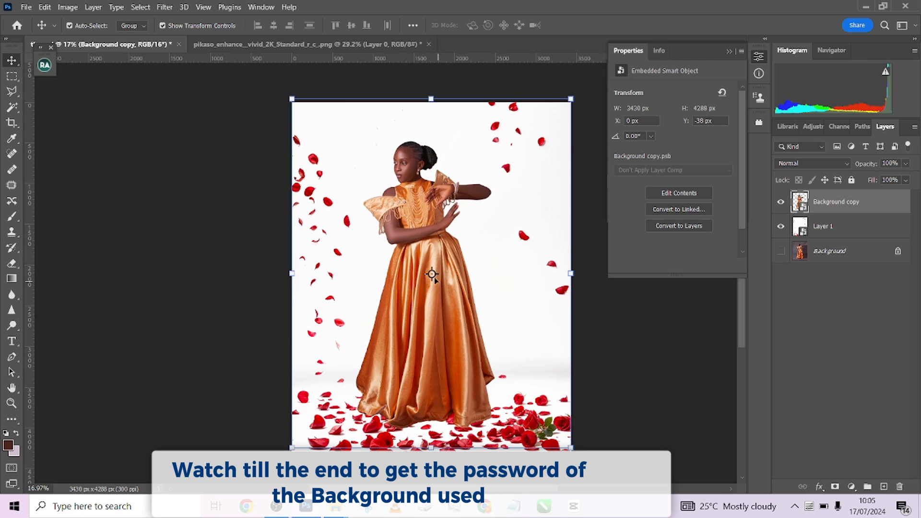
left_click_drag(432, 274, 412, 197)
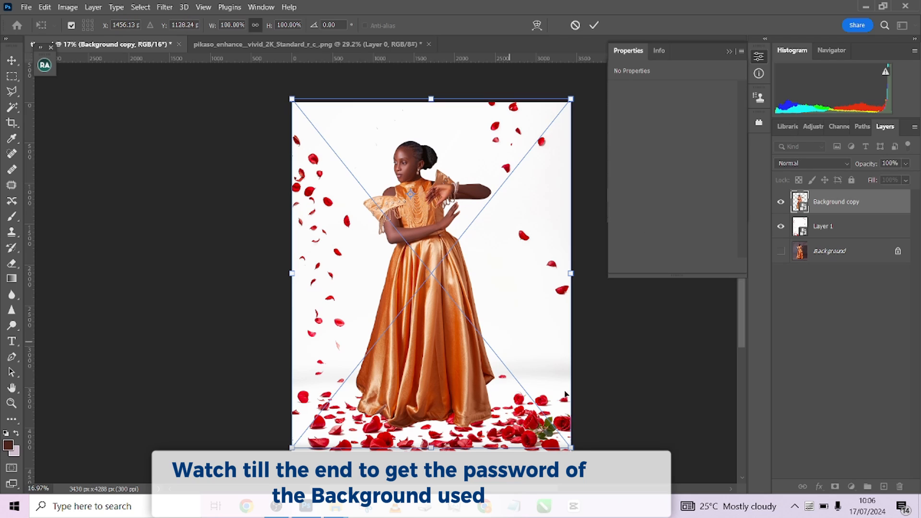
left_click_drag(572, 449, 550, 423)
left_click_drag(494, 381, 499, 398)
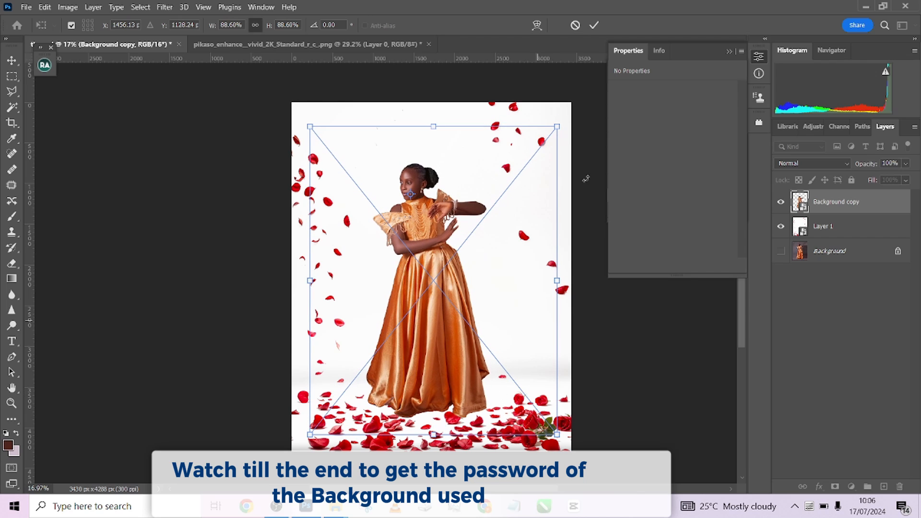
left_click_drag(557, 126, 563, 116)
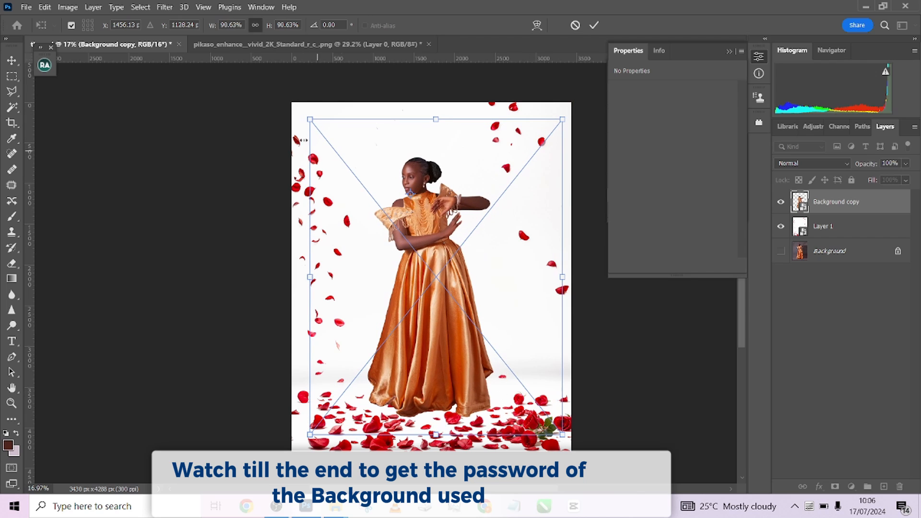
left_click_drag(310, 120, 310, 116)
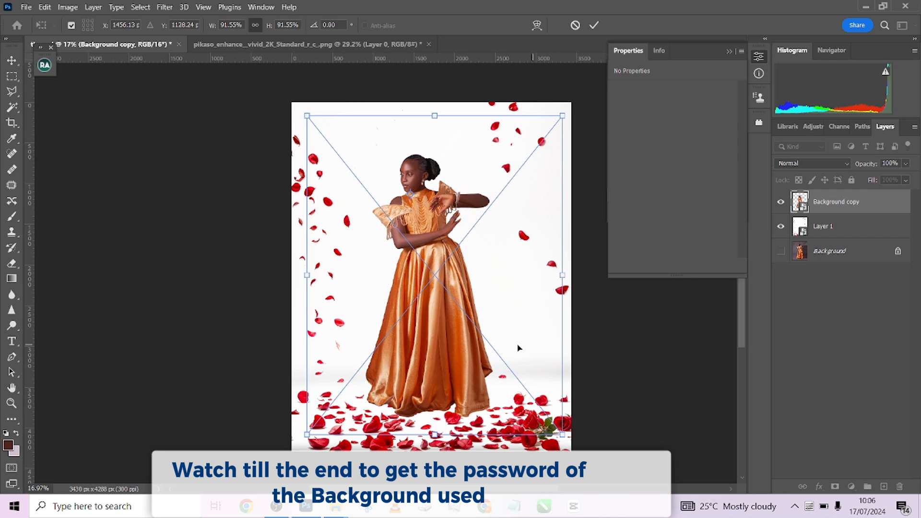
left_click_drag(520, 348, 516, 356)
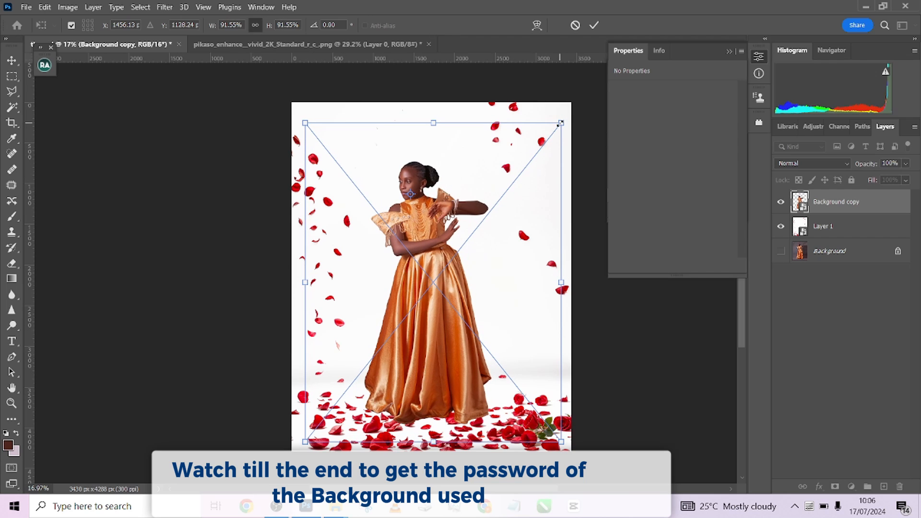
left_click_drag(561, 123, 564, 119)
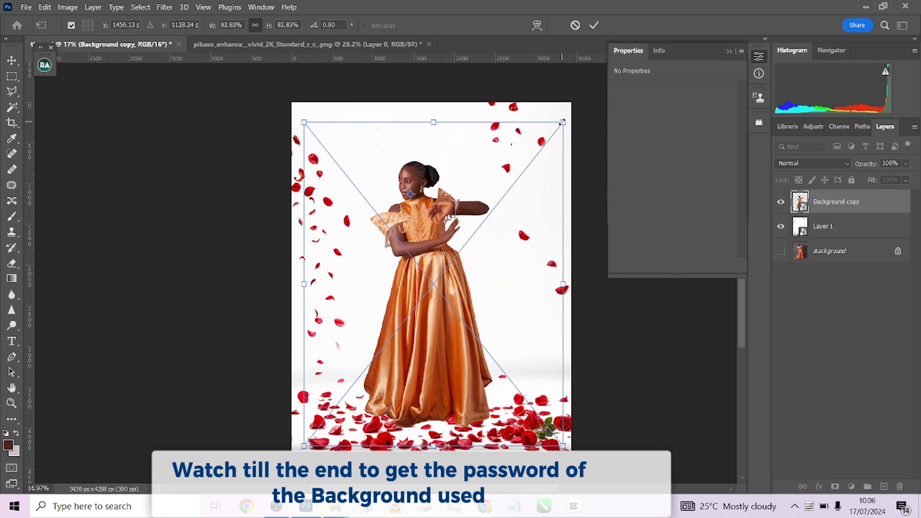
left_click_drag(500, 362, 498, 354)
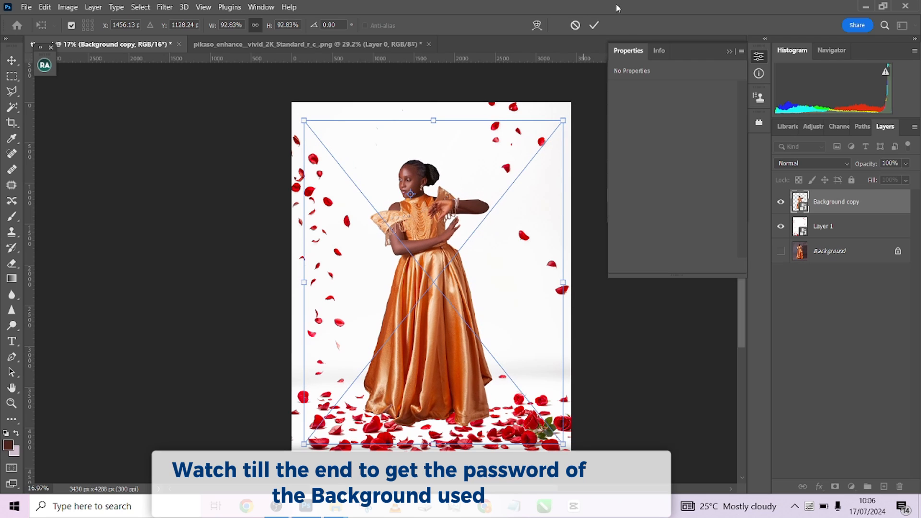
left_click(594, 25)
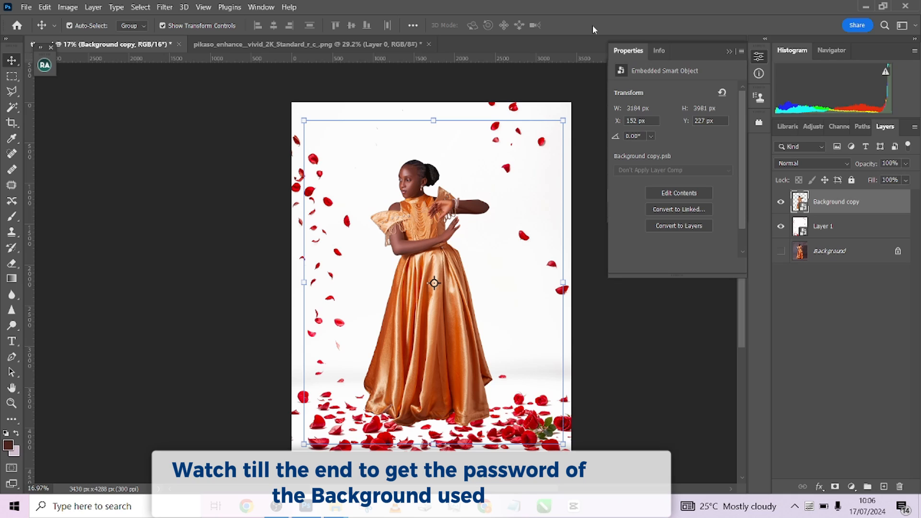
Add a top Black & White adjustment, and brighten the woman with a clipped Curves adjustment at input 117, output 134.
left_click(852, 487)
left_click(852, 396)
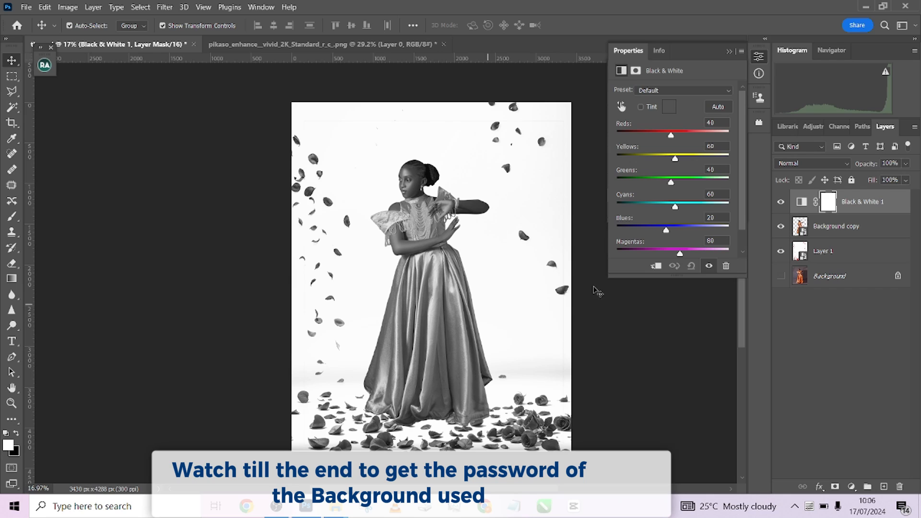
left_click(858, 228)
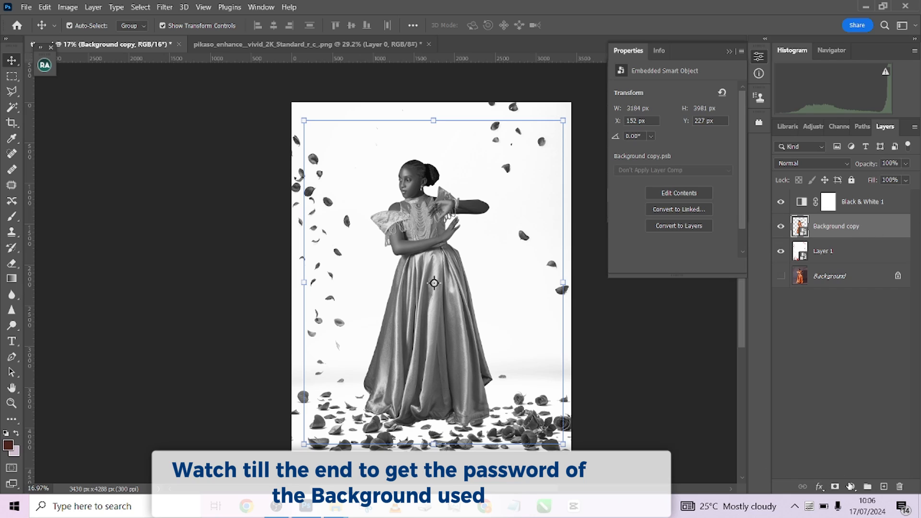
left_click(852, 486)
left_click(844, 334)
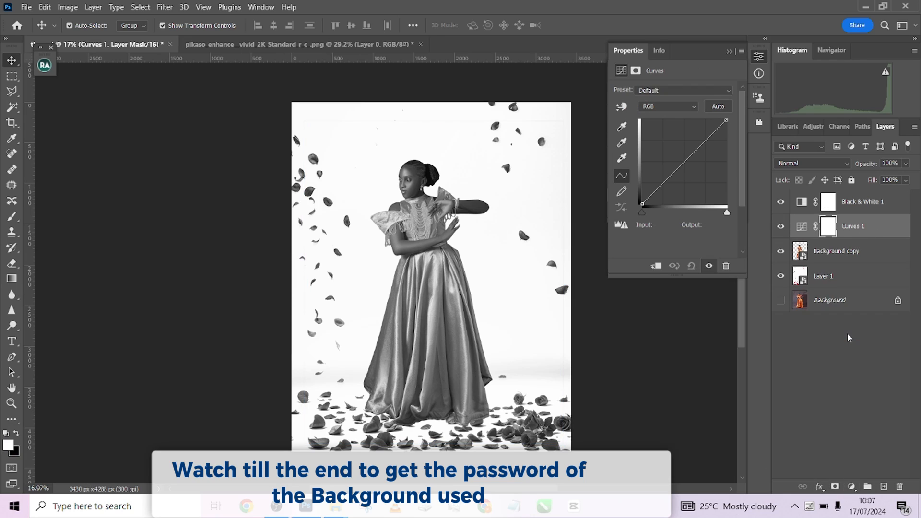
left_click(862, 239, "alt")
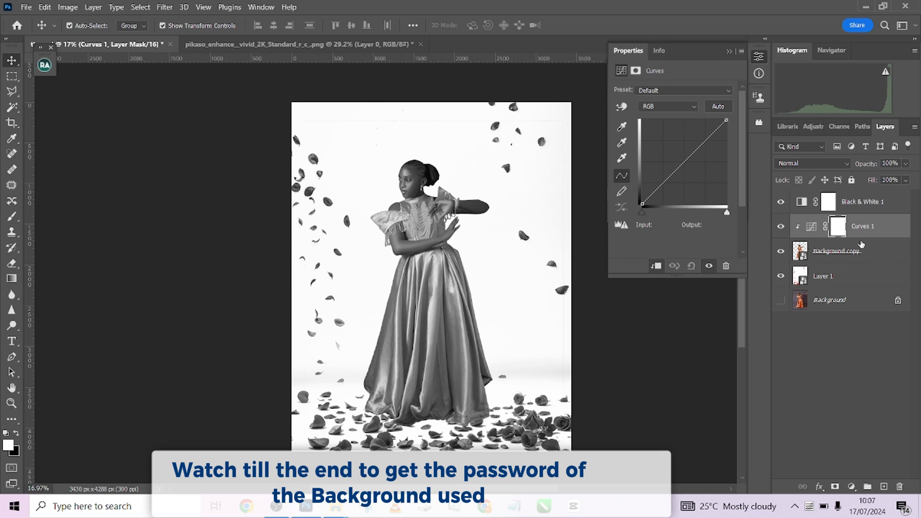
left_click_drag(681, 162, 679, 157)
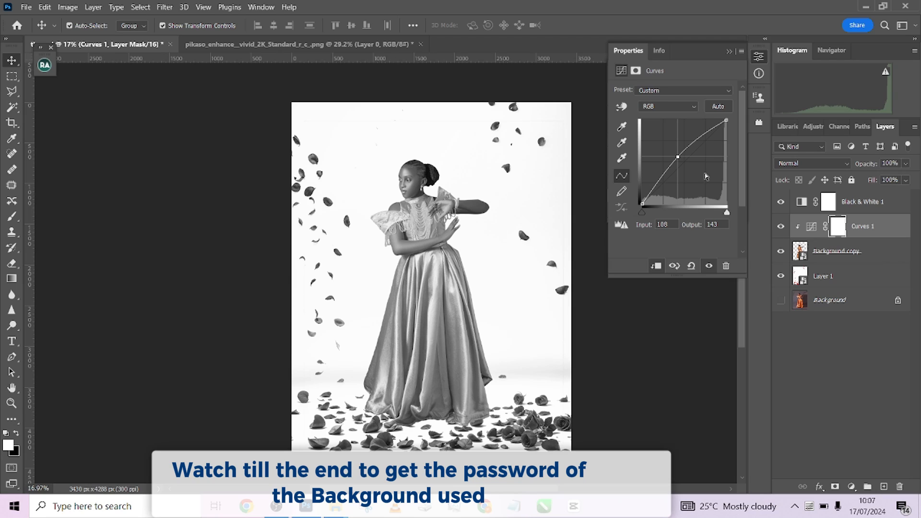
left_click_drag(678, 157, 684, 161)
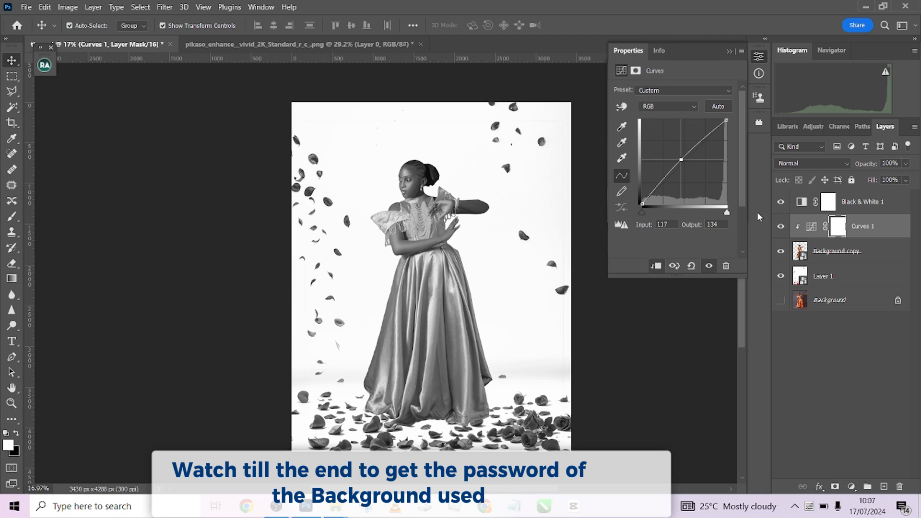
Add a second Curves adjustment clipped to the woman with input 127 and output 149, and invert its mask to black.
left_click(852, 486)
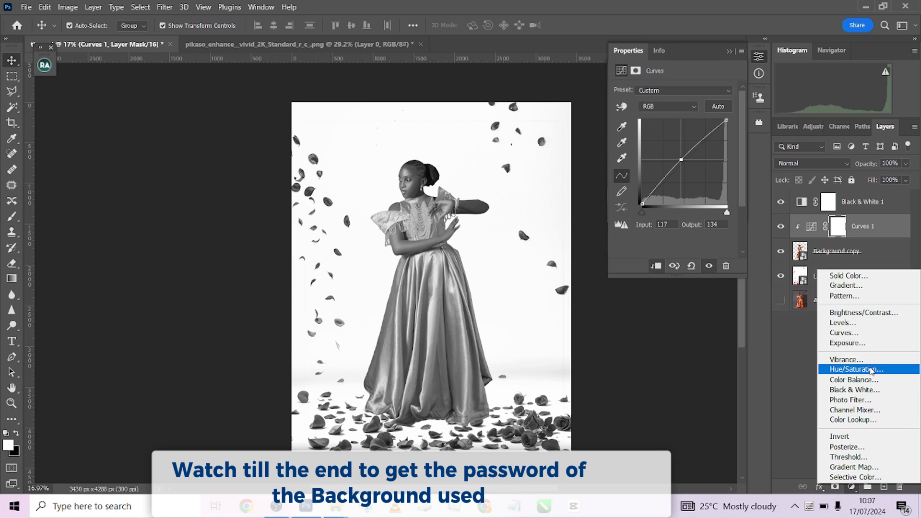
left_click(848, 334)
left_click(656, 266)
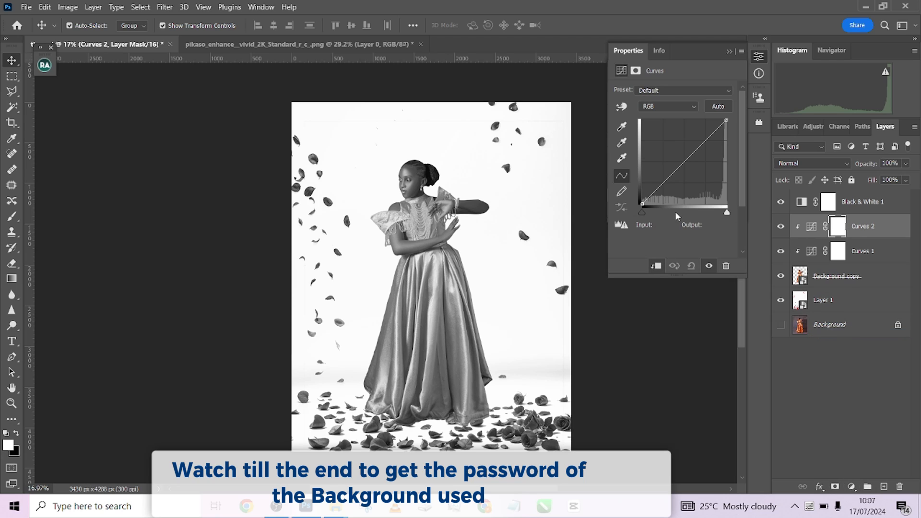
left_click(686, 154)
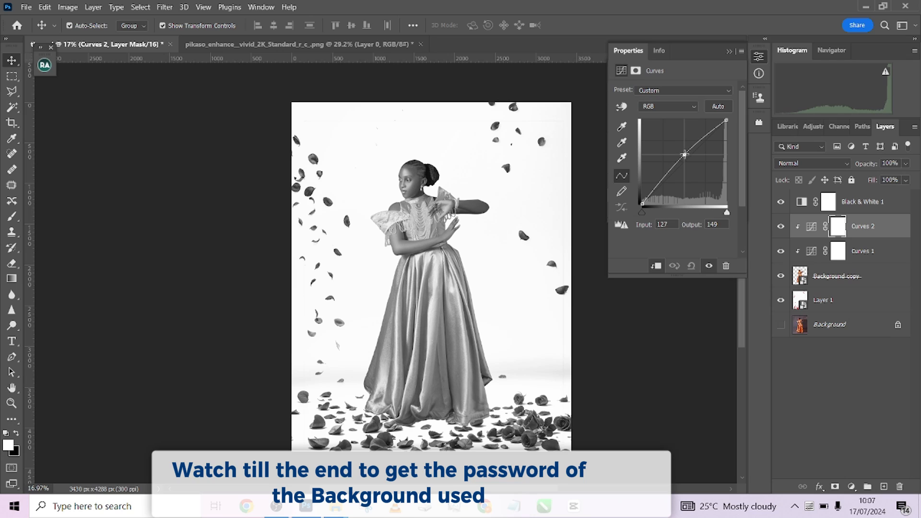
left_click(841, 232)
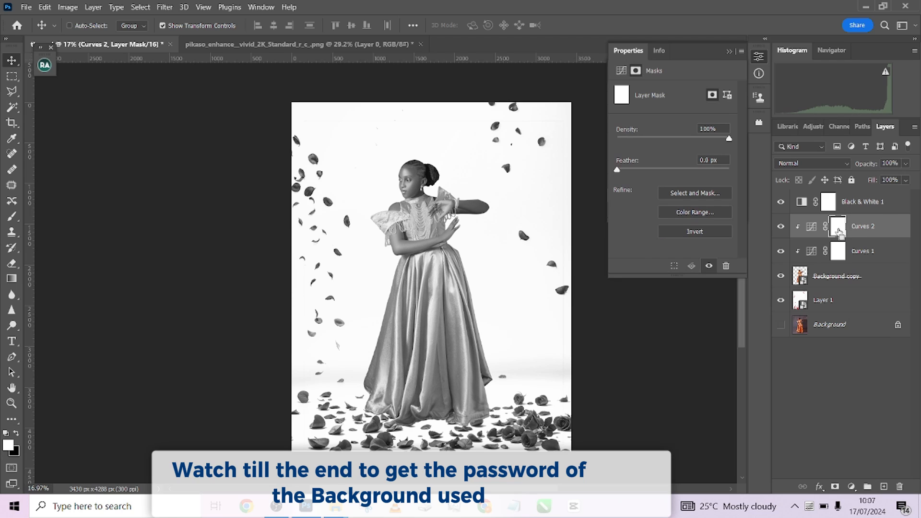
key("ctrl+i")
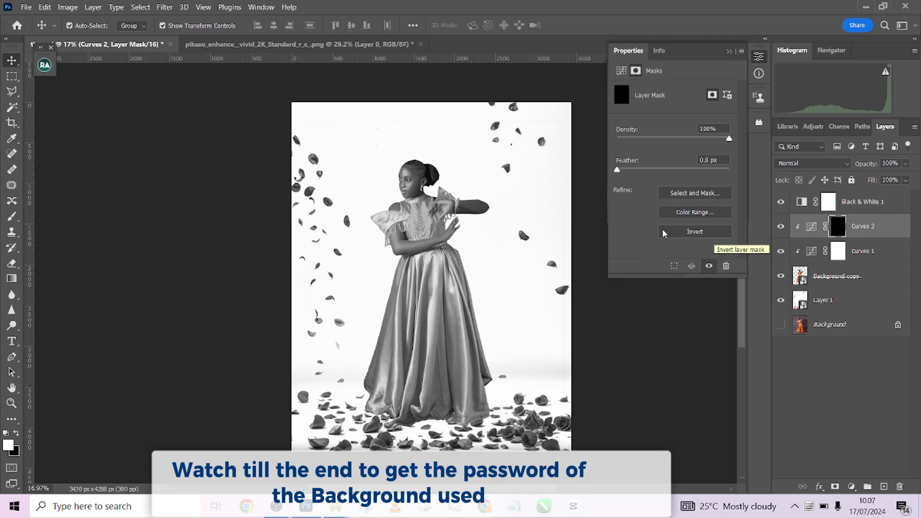
Paint white over the woman's face on the Curves 2 mask with a soft brush, raising the flow to 100%.
key("b")
scroll(413, 179, "up", 5)
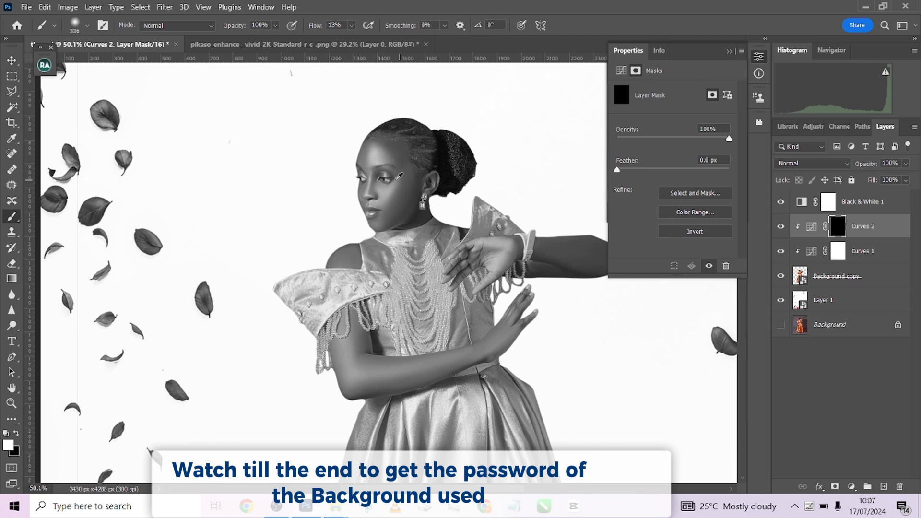
mouse_move(402, 182)
left_mouse_down()
mouse_move(390, 183)
mouse_move(397, 197)
left_mouse_up()
left_click(351, 26)
left_click_drag(355, 39, 427, 39)
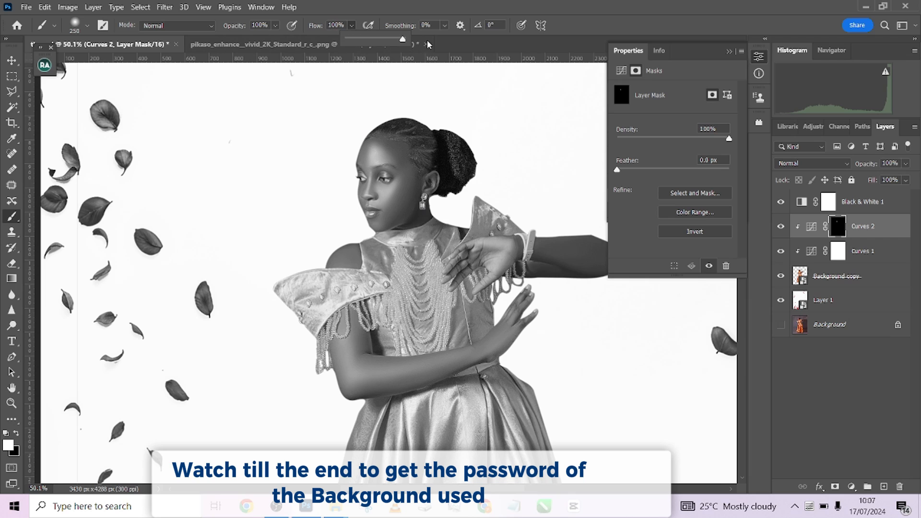
right_click(402, 204, "alt")
left_click_drag(401, 200, 392, 200)
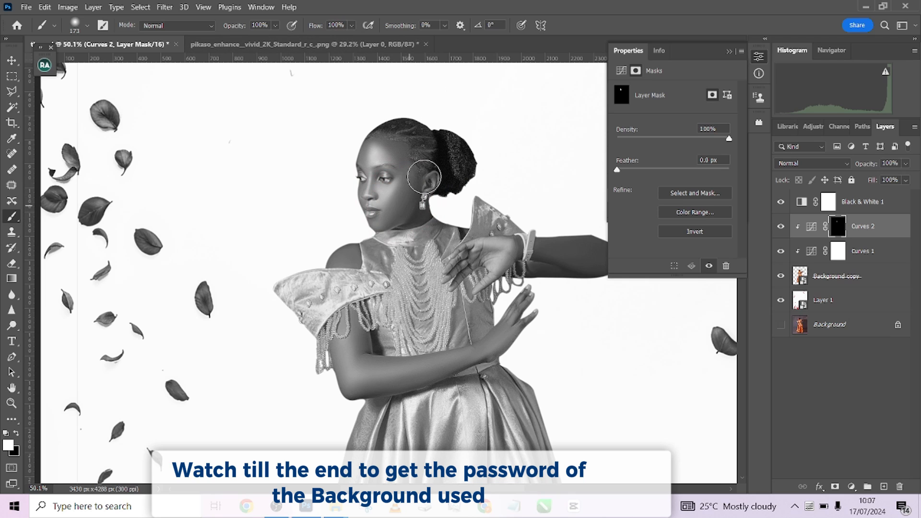
right_click(405, 216, "alt")
left_click_drag(404, 216, 396, 217)
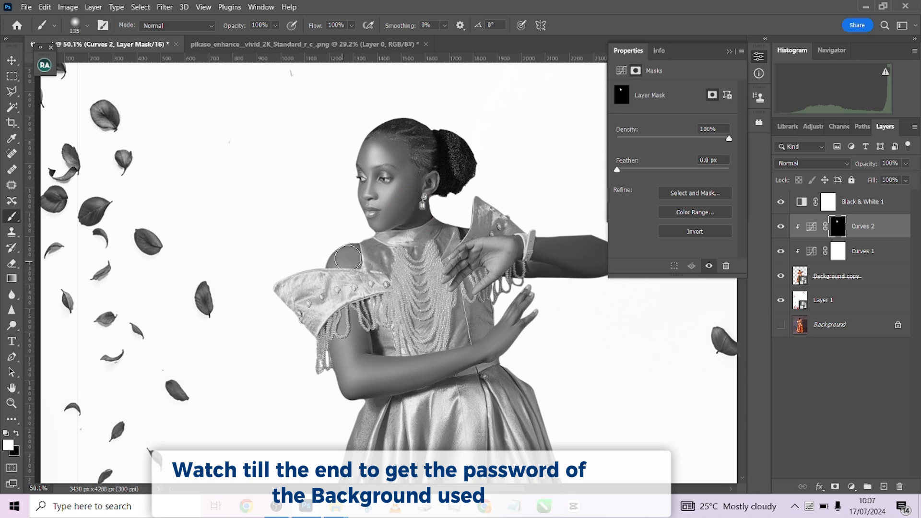
Paint white over the woman's hands and arms on the Curves 2 mask, reducing the brush size for the narrower areas.
left_click_drag(473, 258, 472, 269)
mouse_move(523, 254)
left_mouse_down()
mouse_move(435, 248)
mouse_move(481, 262)
mouse_move(446, 249)
mouse_move(471, 243)
mouse_move(466, 236)
mouse_move(507, 251)
mouse_move(490, 263)
mouse_move(442, 259)
mouse_move(452, 258)
mouse_move(452, 213)
left_mouse_up()
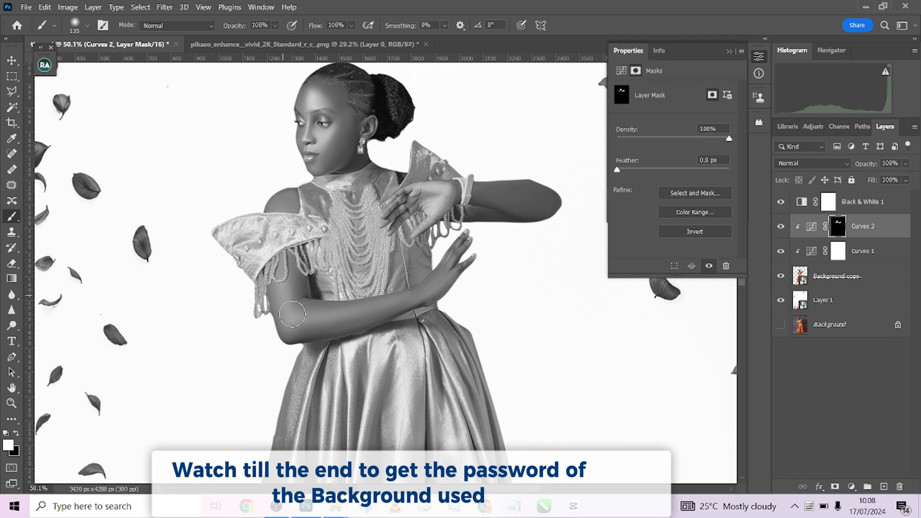
mouse_move(293, 315)
left_mouse_down()
mouse_move(321, 320)
mouse_move(378, 308)
mouse_move(443, 283)
mouse_move(460, 257)
mouse_move(447, 284)
mouse_move(401, 306)
left_mouse_up()
right_click(401, 306, "alt")
mouse_move(314, 296)
left_mouse_down()
mouse_move(293, 263)
mouse_move(283, 281)
mouse_move(278, 272)
mouse_move(277, 310)
mouse_move(290, 318)
mouse_move(302, 267)
mouse_move(318, 313)
mouse_move(291, 334)
mouse_move(361, 321)
left_mouse_up()
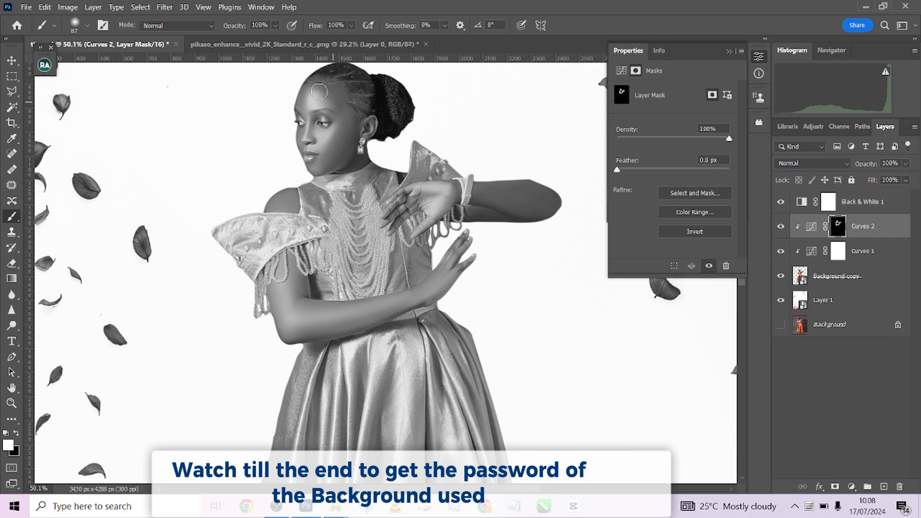
left_click_drag(399, 180, 395, 180)
Hide the Black & White adjustment and group the two Curves adjustments together.
scroll(357, 160, "down", 4)
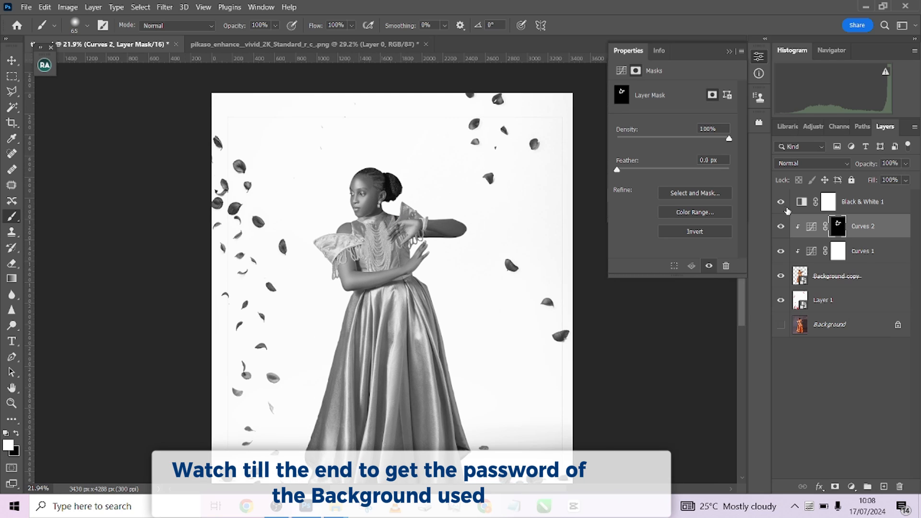
left_click(780, 202)
scroll(479, 211, "down", 2)
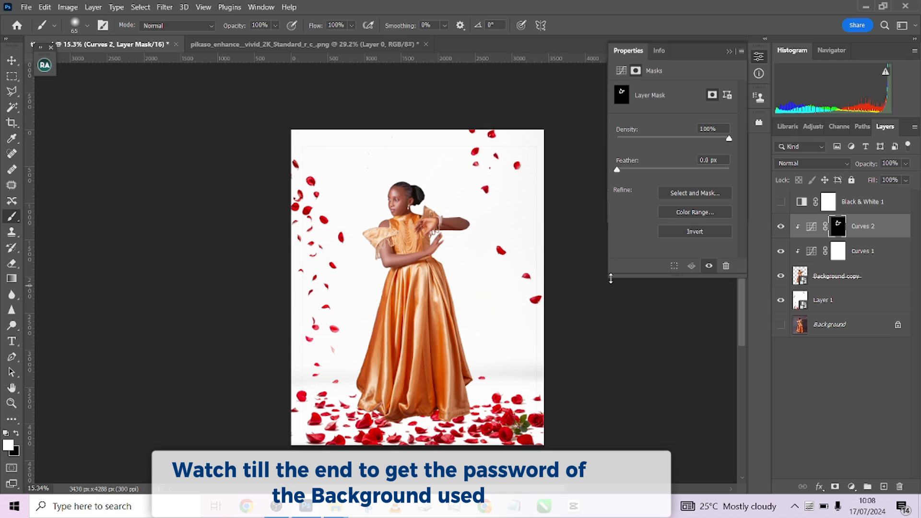
left_click(888, 255, "shift")
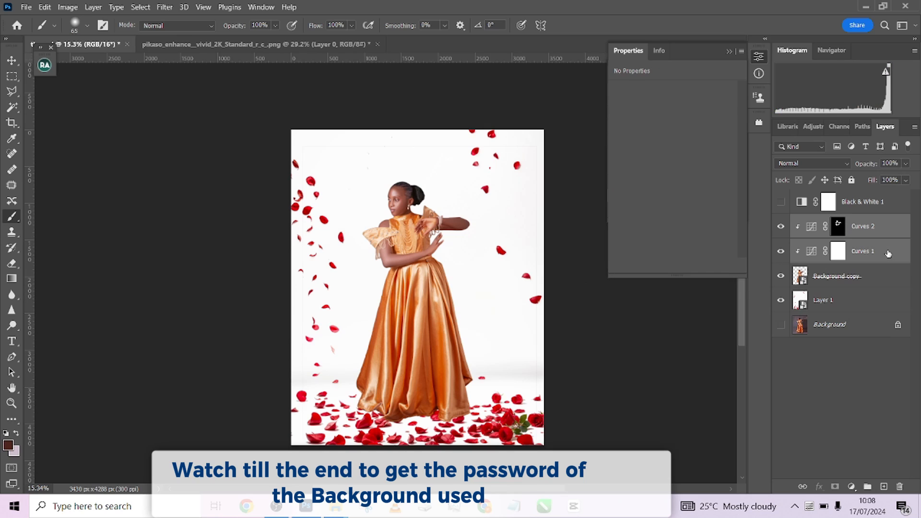
key("ctrl+g")
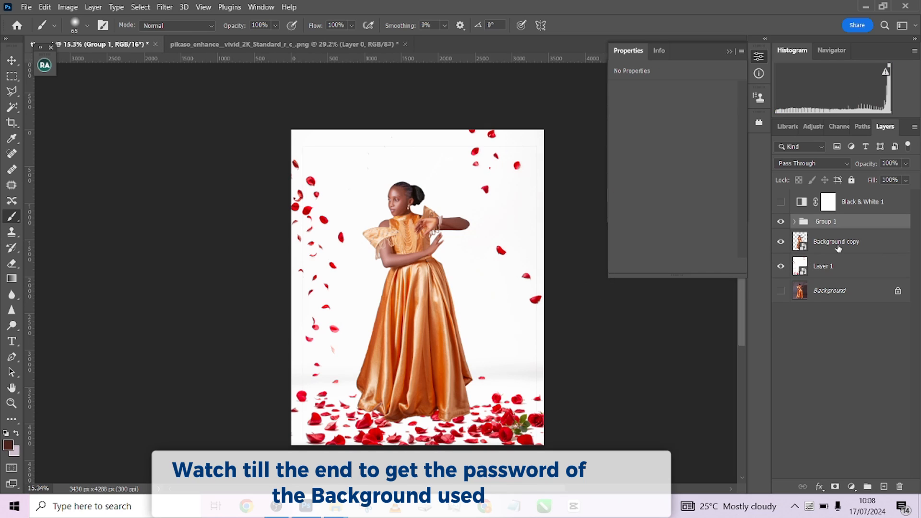
Compare the woman's brightness with the Curves group hidden and shown.
left_click(782, 223)
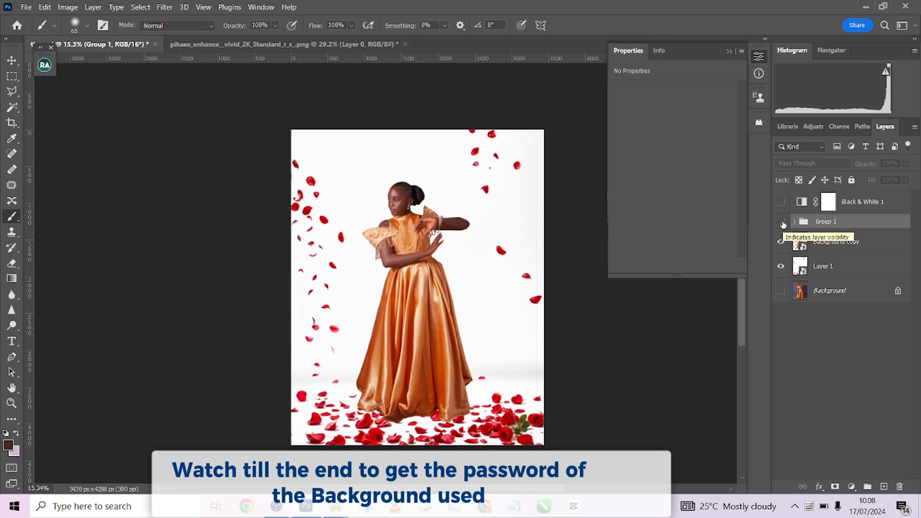
left_click(782, 223)
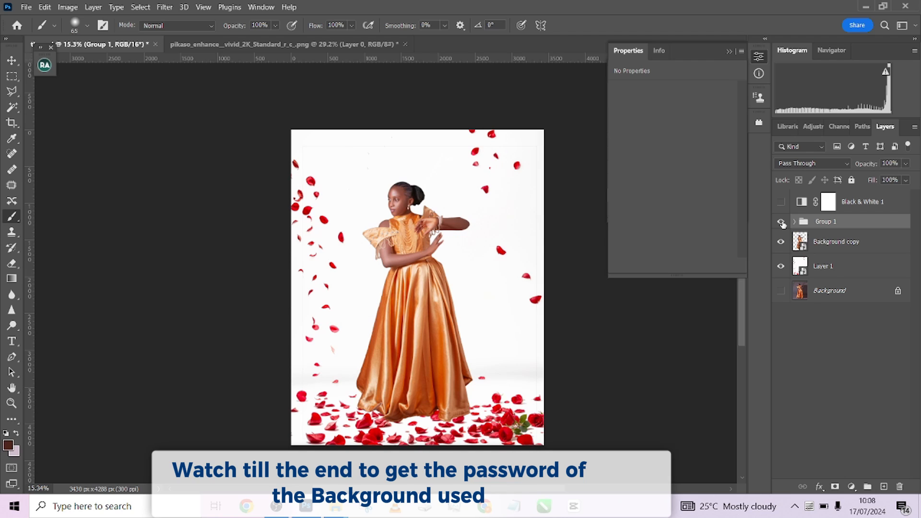
left_click(782, 223)
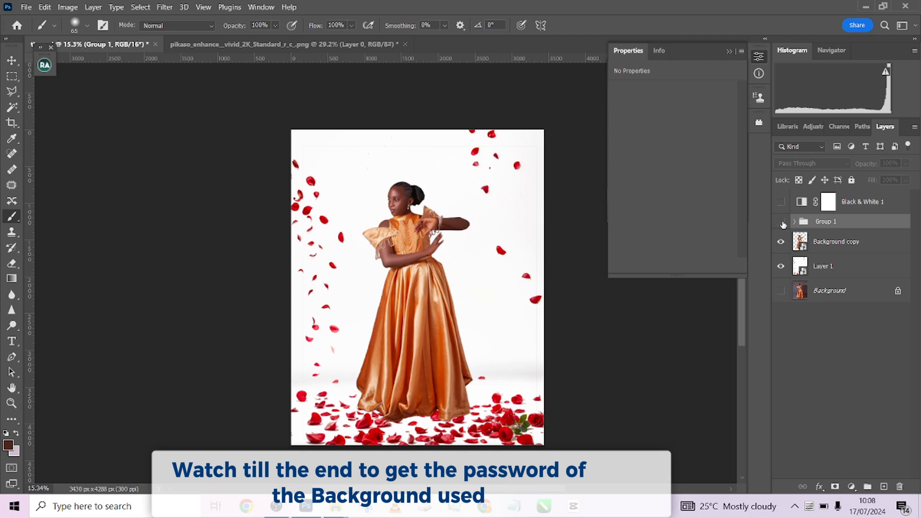
left_click(782, 223)
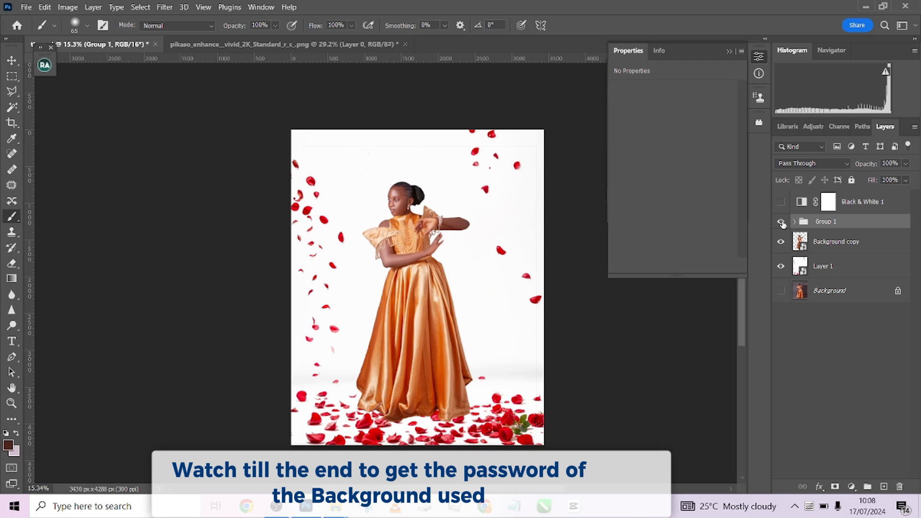
left_click(889, 272)
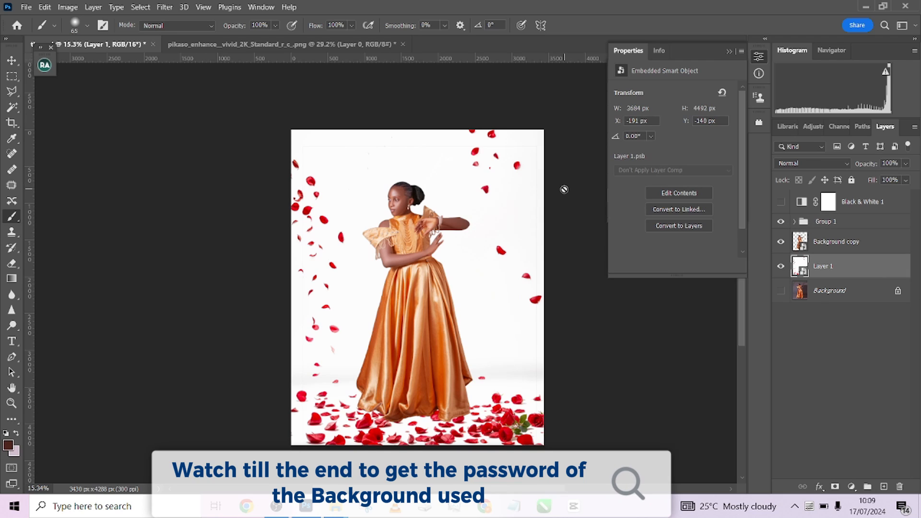
key("ctrl+t")
left_click_drag(413, 117, 413, 110)
key("ctrl+z")
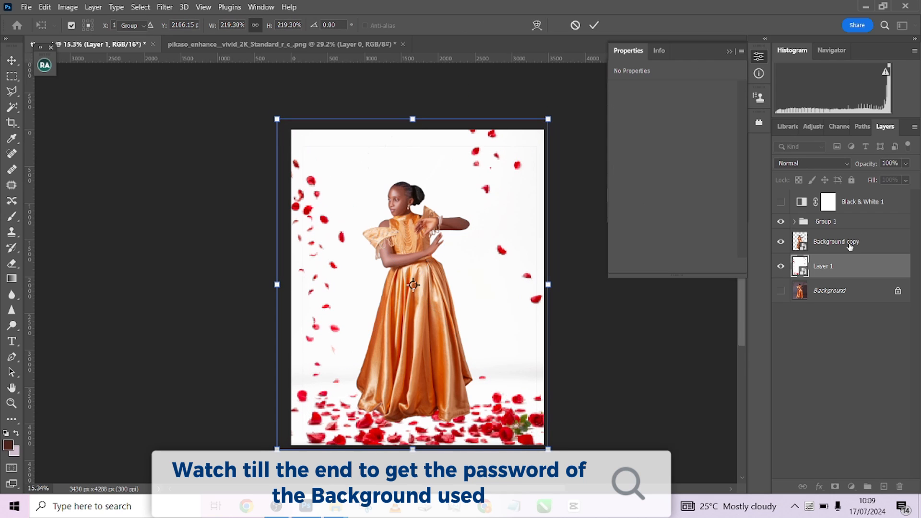
key("Return")
Scale the woman's layer to about 94.2% so she stands slightly larger among the petals.
left_click(419, 293)
left_click_drag(419, 130, 420, 146)
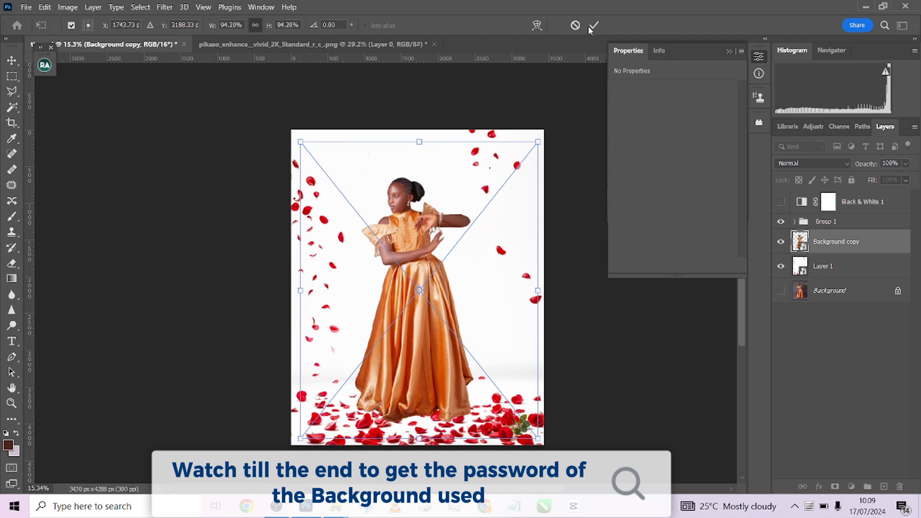
key("Return")
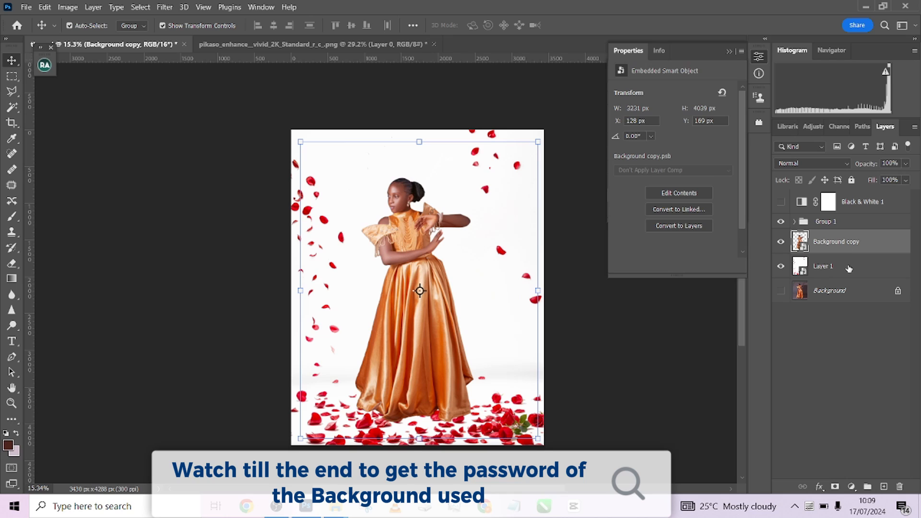
Add a new layer above the petal backdrop and paint one soft black spot with a brush of about 1327 px beside the gown.
left_click(825, 270)
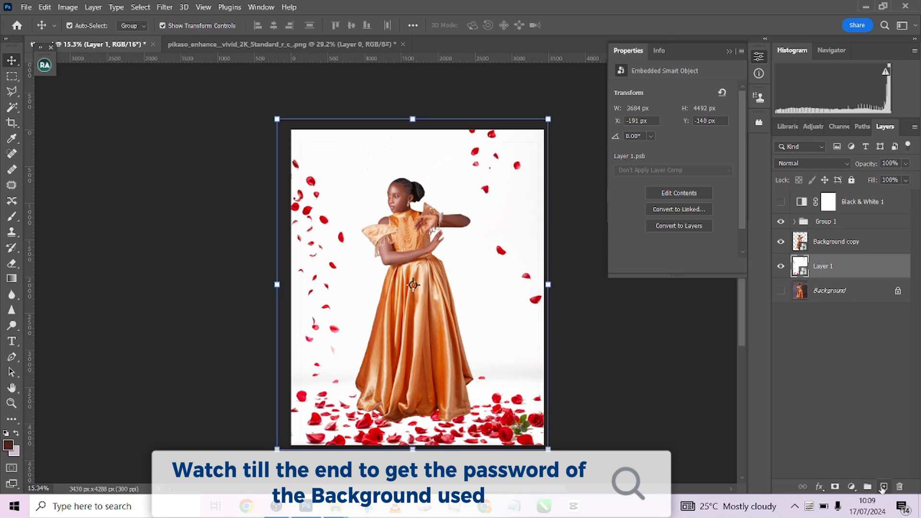
left_click(883, 487)
key("b")
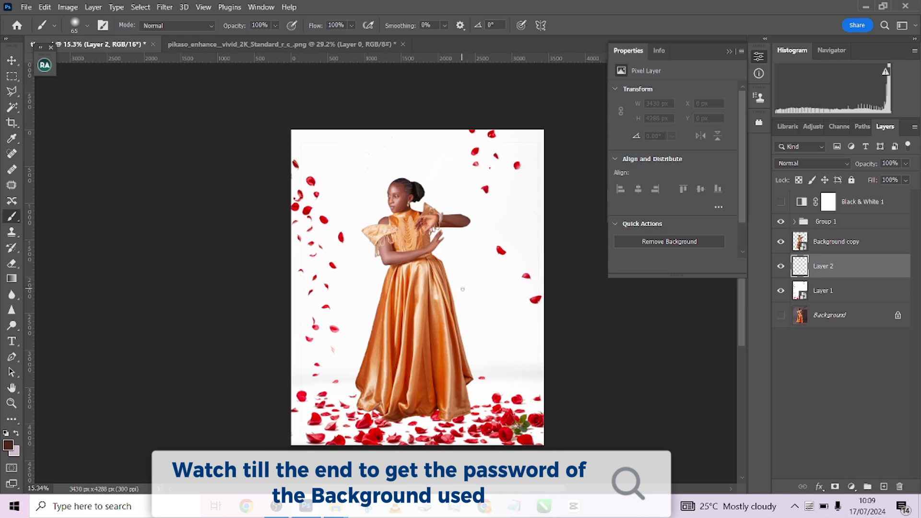
mouse_move(484, 294)
left_mouse_down()
mouse_move(502, 304)
mouse_move(496, 288)
mouse_move(489, 388)
mouse_move(493, 293)
left_mouse_up()
key("d")
left_click(490, 293)
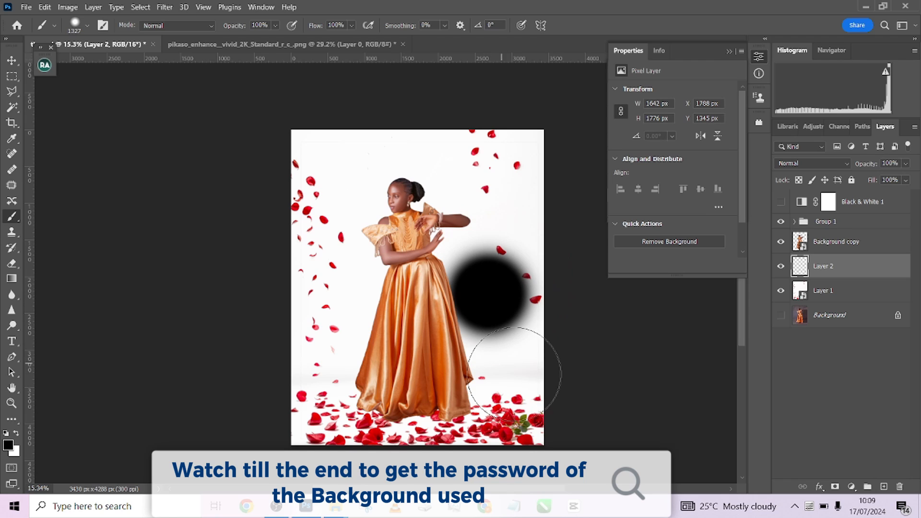
Flatten the black spot and spread its lower corners into a wide floor shadow placed beneath the gown's hem.
key("ctrl+t")
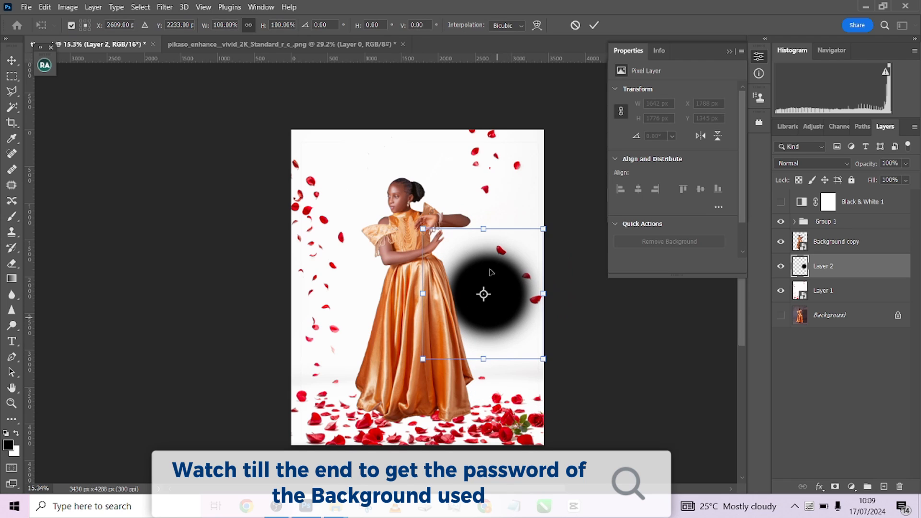
left_click_drag(484, 229, 493, 346)
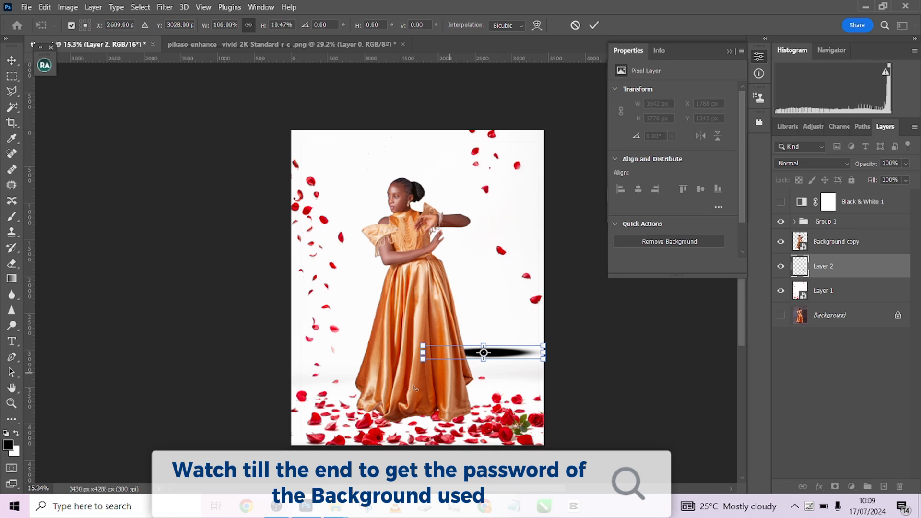
left_click_drag(423, 363, 381, 368)
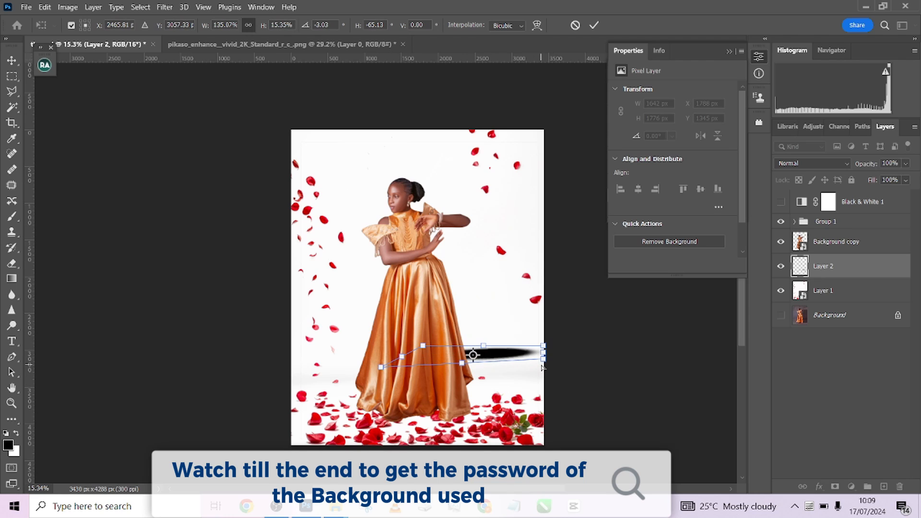
left_click_drag(544, 364, 644, 387)
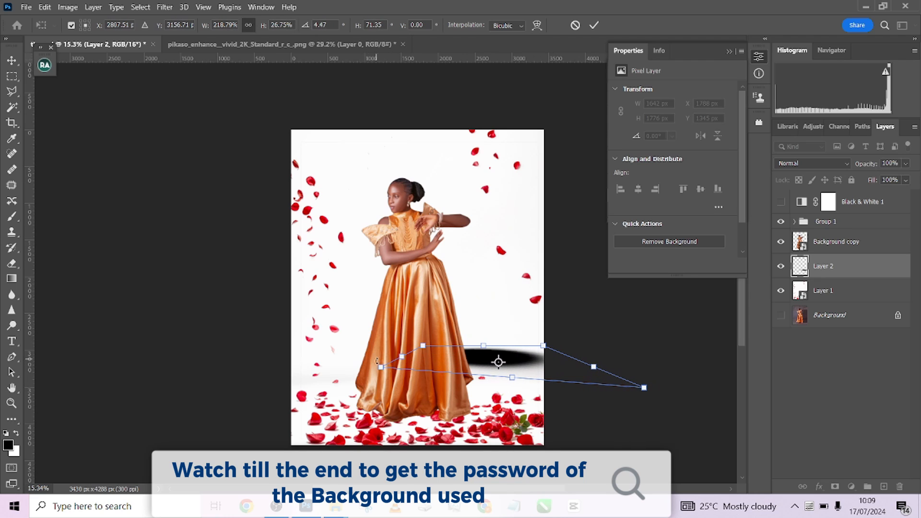
left_click_drag(381, 369, 338, 385)
left_click_drag(491, 387, 446, 412)
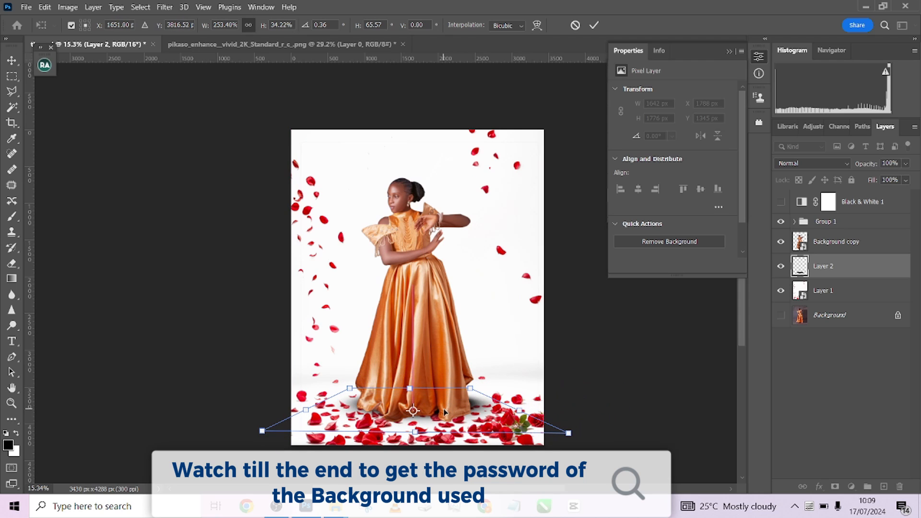
Refine the shadow's corners to about 317.5% width and 45.3% height so it fits under the hem, and apply the transform.
left_click_drag(571, 438, 669, 458)
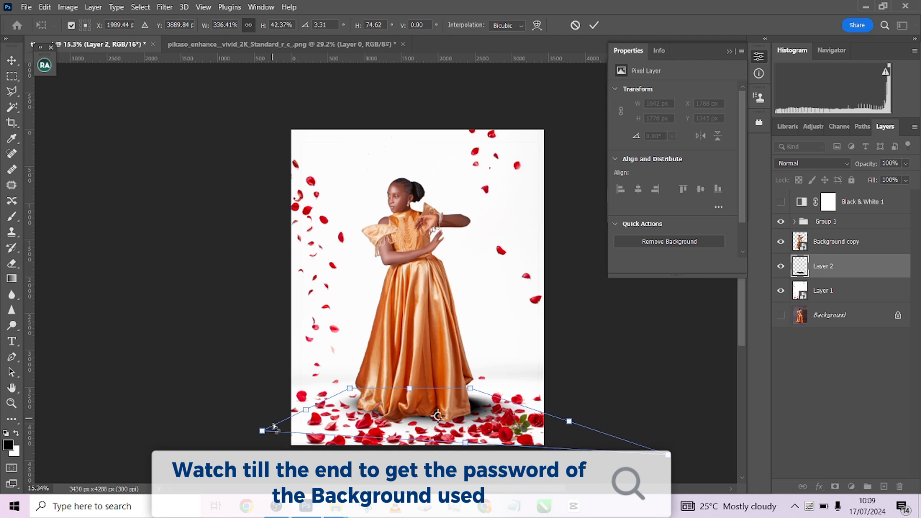
left_click_drag(264, 433, 202, 445)
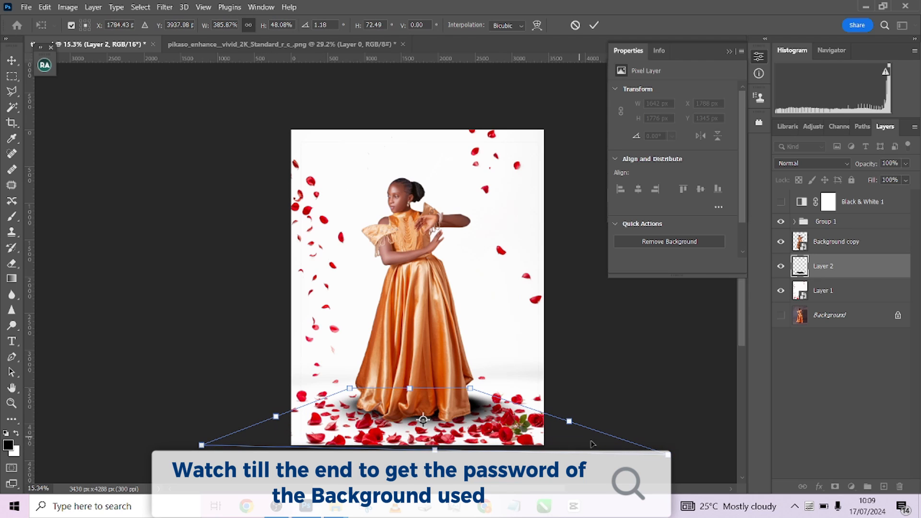
left_click_drag(669, 454, 602, 438)
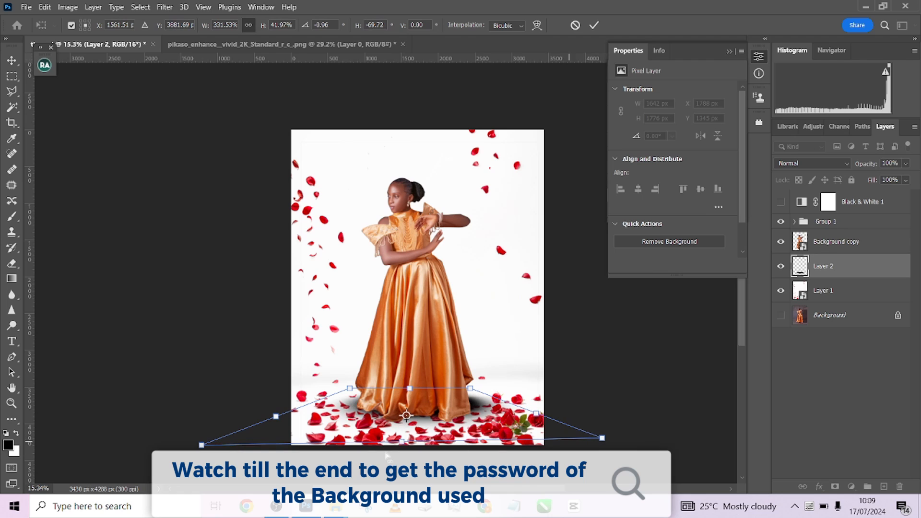
left_click_drag(403, 446, 397, 453)
left_click_drag(472, 389, 469, 390)
left_click_drag(349, 388, 355, 389)
left_click_drag(595, 446, 586, 443)
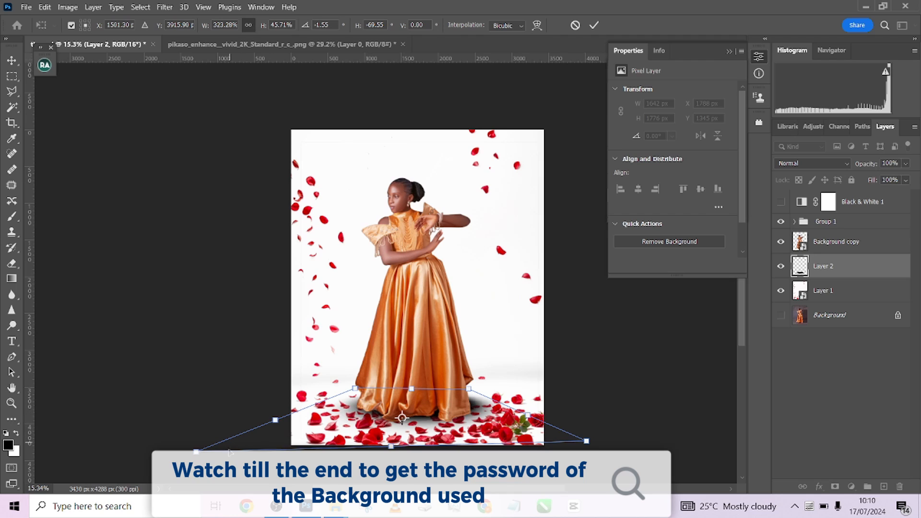
left_click_drag(196, 452, 202, 452)
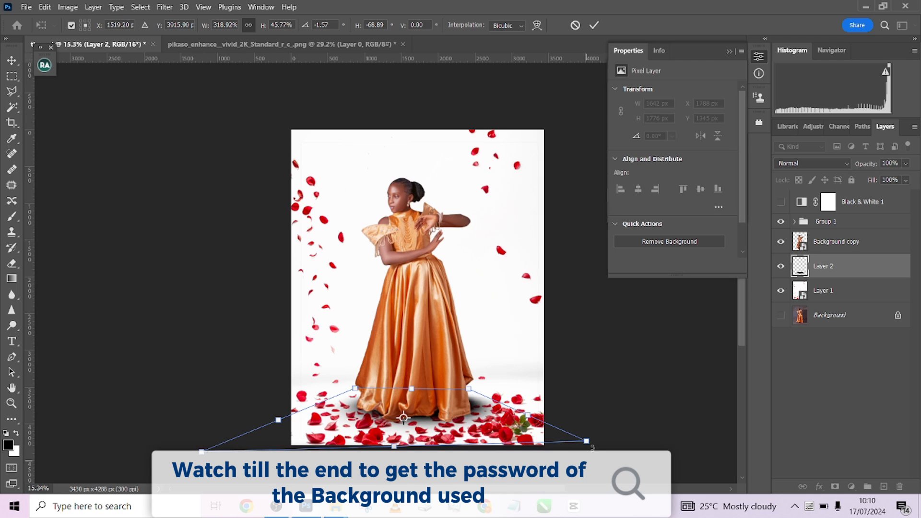
left_click_drag(588, 441, 585, 434)
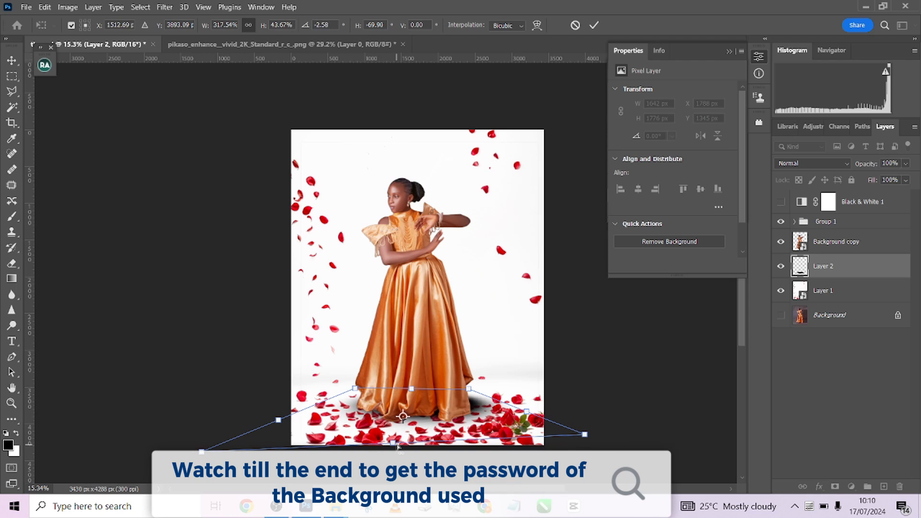
left_click_drag(398, 446, 392, 449)
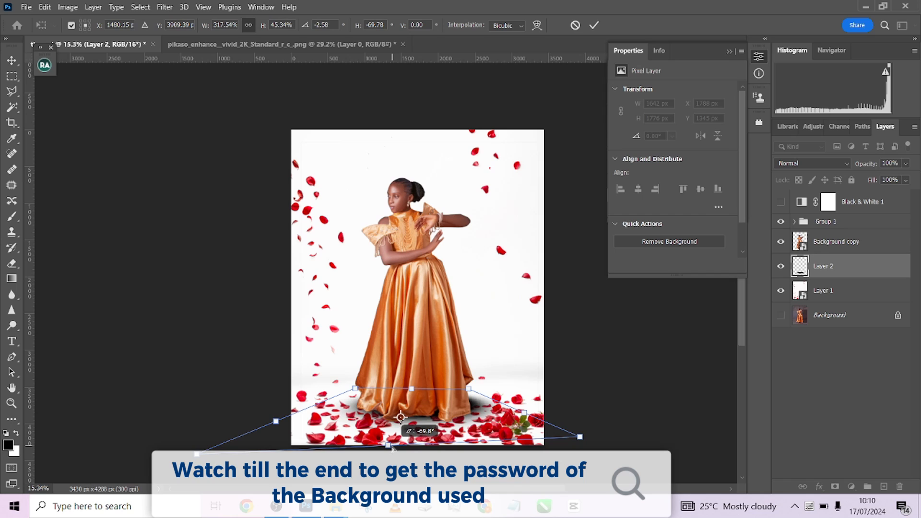
left_click(594, 25)
Add a layer mask to the floor shadow layer and reduce the brush to about 148 px for work near the hem.
key("b")
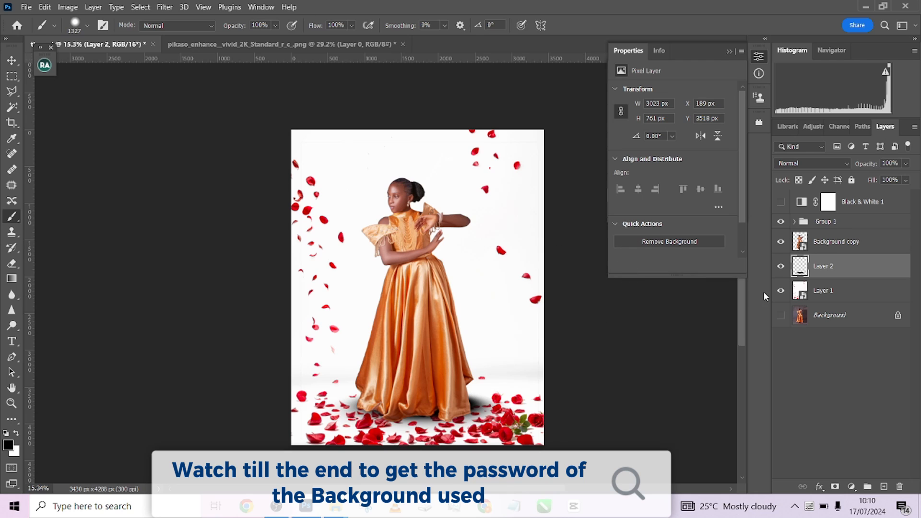
left_click(836, 486)
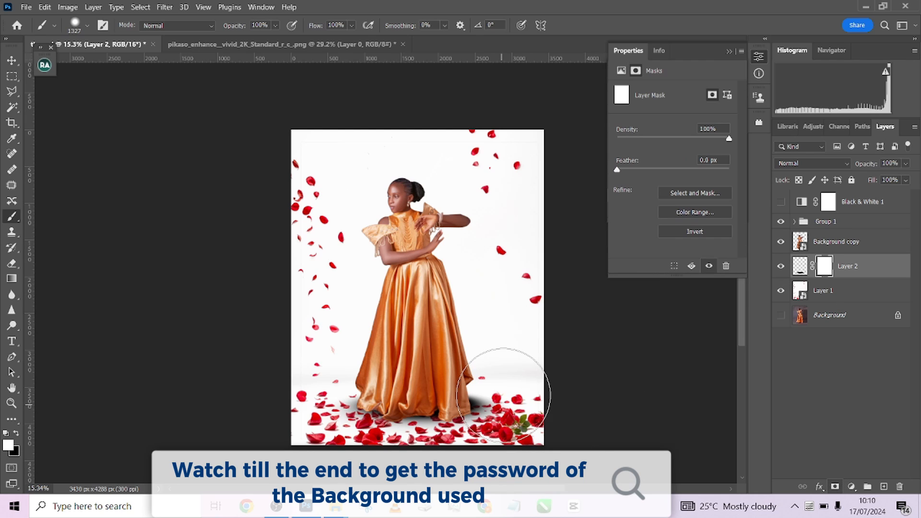
key("x")
left_click_drag(454, 394, 453, 393)
left_click_drag(500, 376, 508, 279)
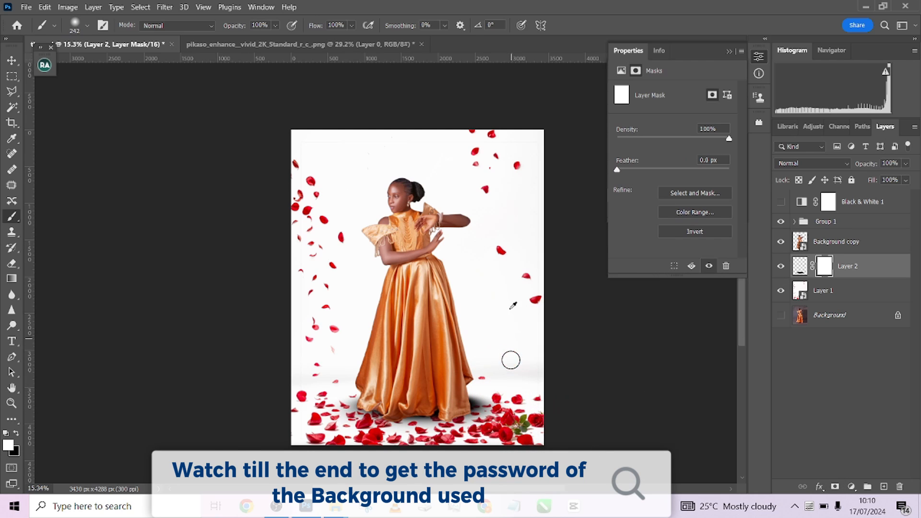
scroll(509, 378, "up", 3)
mouse_move(490, 386)
left_mouse_down()
mouse_move(478, 352)
mouse_move(464, 379)
left_mouse_up()
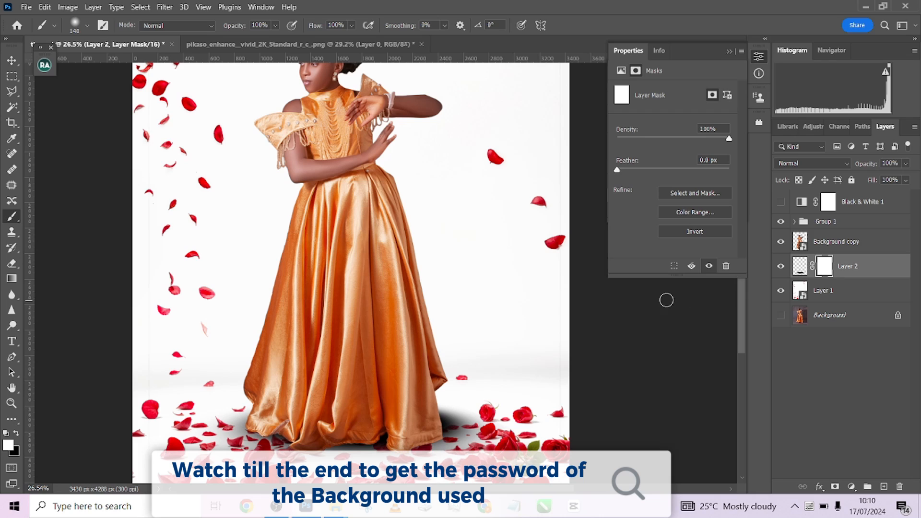
Set the brush flow to 25% and paint black on the shadow's mask at 200 px to fade the dark patch right of the hem.
key("v")
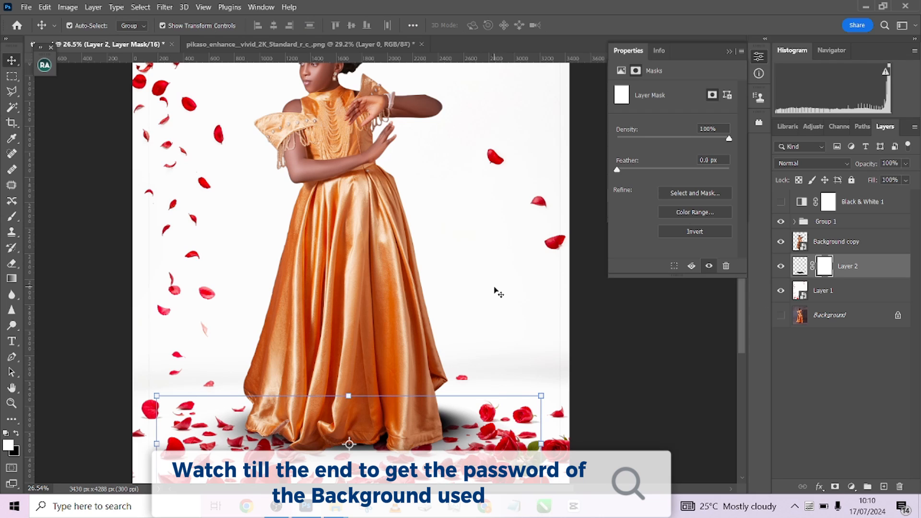
key("Left")
left_click(11, 217)
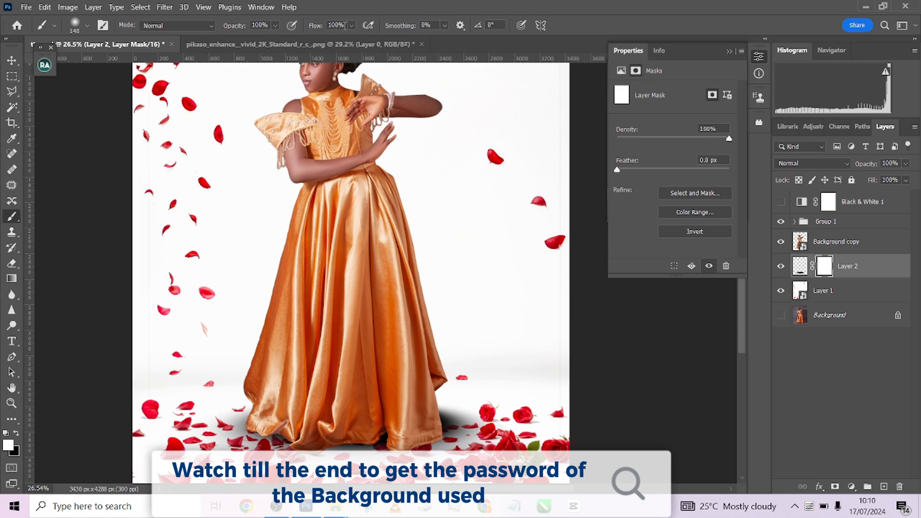
left_click(351, 25)
left_click_drag(367, 38, 328, 42)
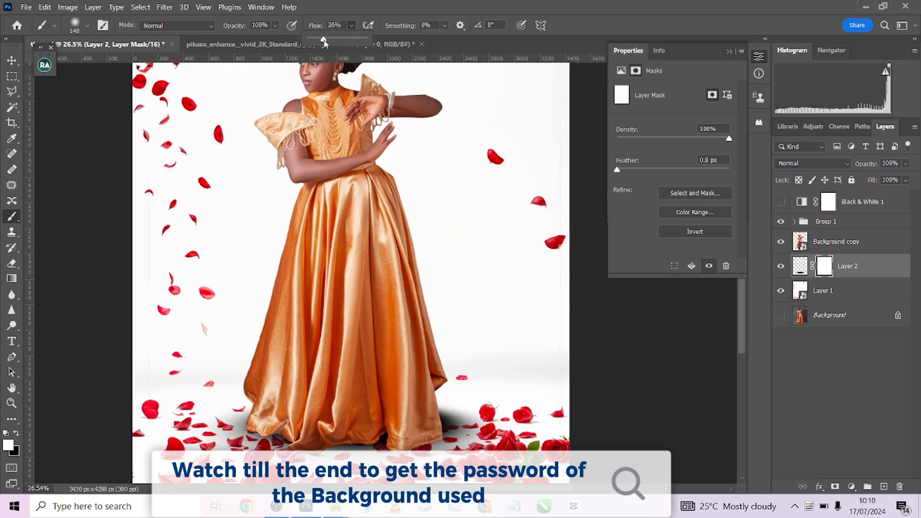
key("x")
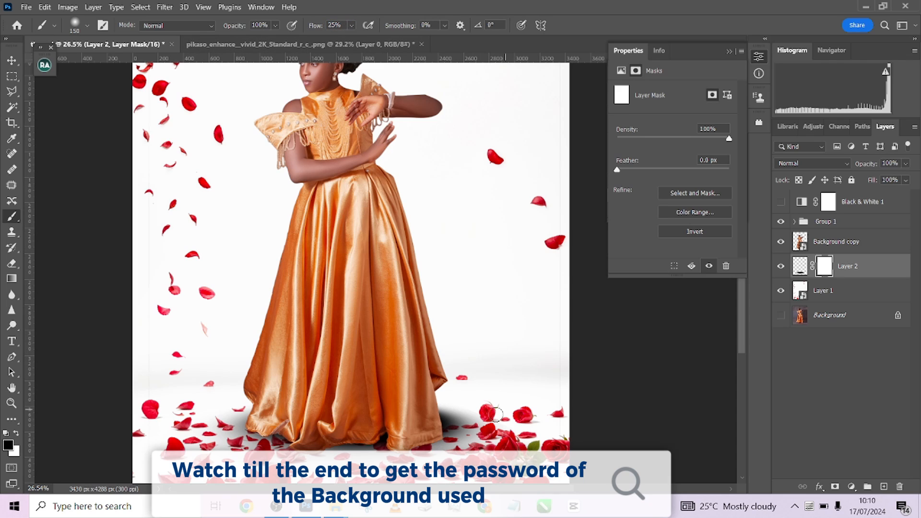
key("bracketright")
key("bracketright")
key("bracketright")
mouse_move(466, 414)
left_mouse_down()
mouse_move(458, 421)
mouse_move(446, 412)
mouse_move(452, 427)
mouse_move(447, 414)
mouse_move(453, 418)
left_mouse_up()
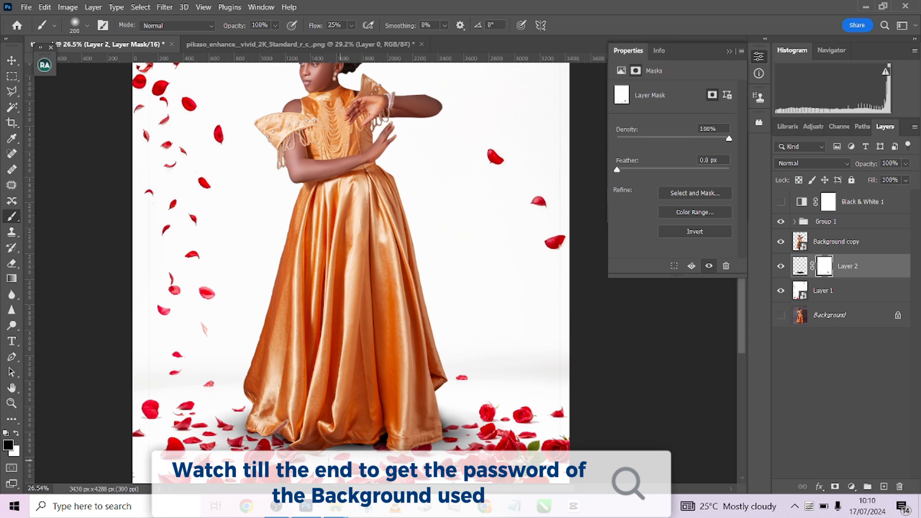
Compare the image with and without the floor shadow, and lower the shadow layer's opacity to about 83%.
scroll(433, 382, "down", 2)
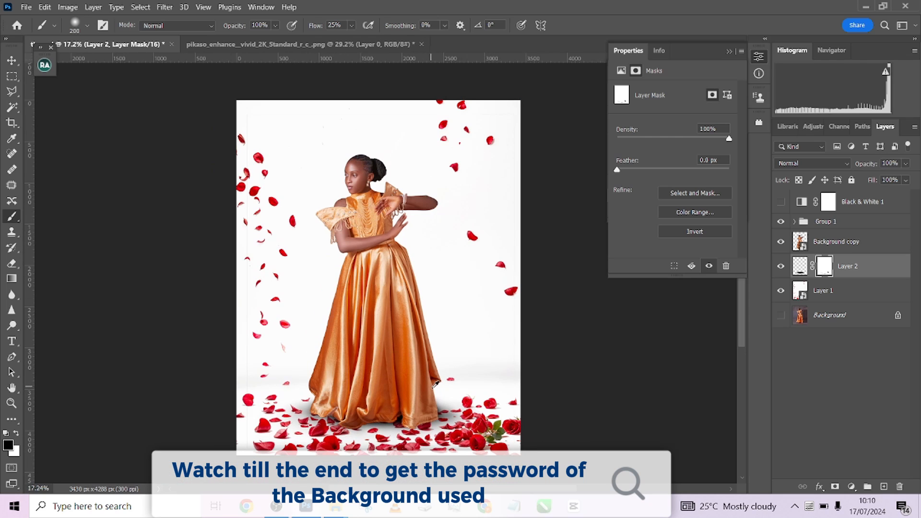
scroll(502, 273, "down", 1)
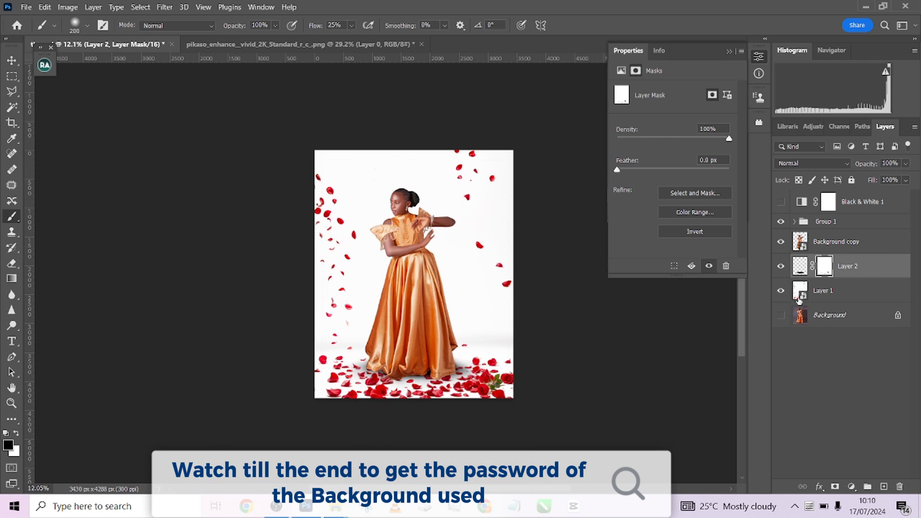
left_click(781, 267)
left_click(781, 267)
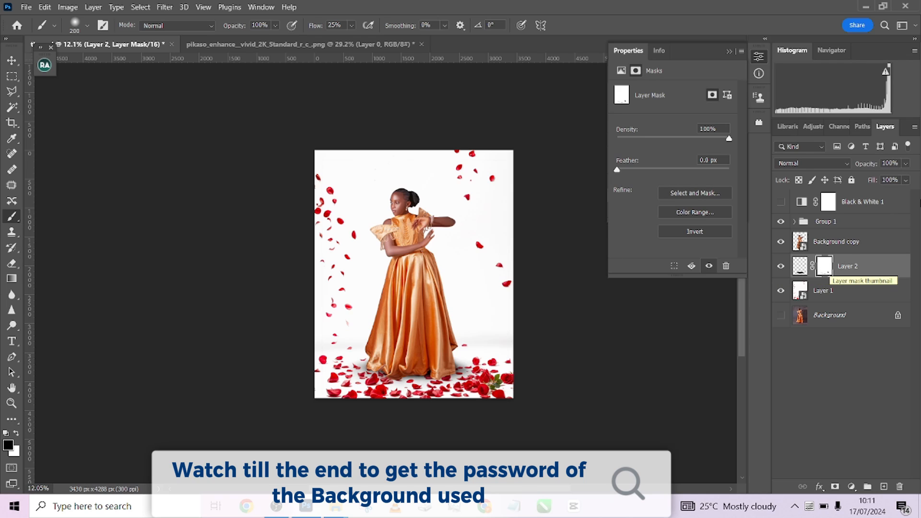
left_click(906, 163)
left_click_drag(906, 180, 903, 179)
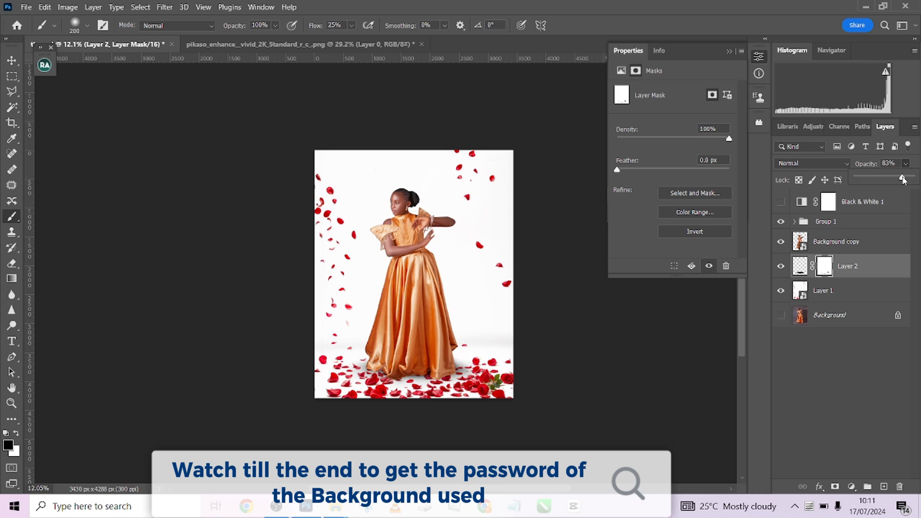
Start a Puppet Warp on the woman's layer.
left_click(866, 248)
left_click(868, 246)
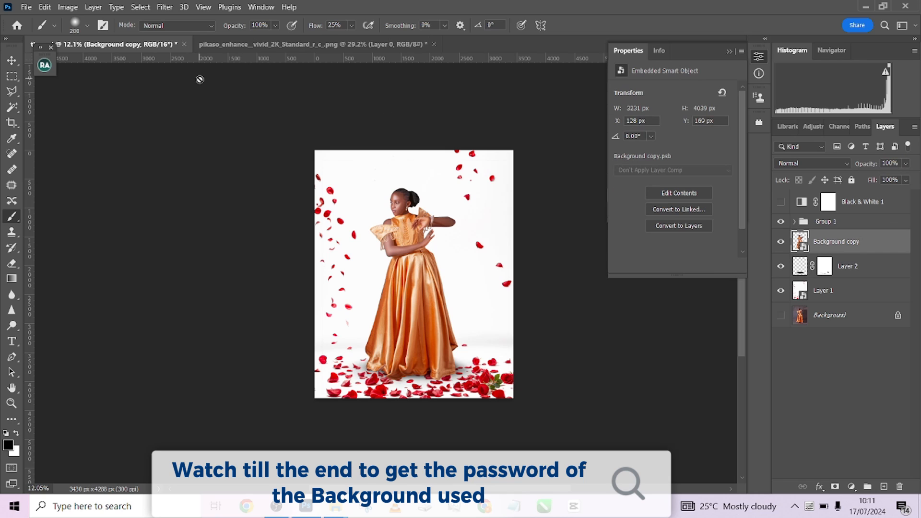
left_click(44, 7)
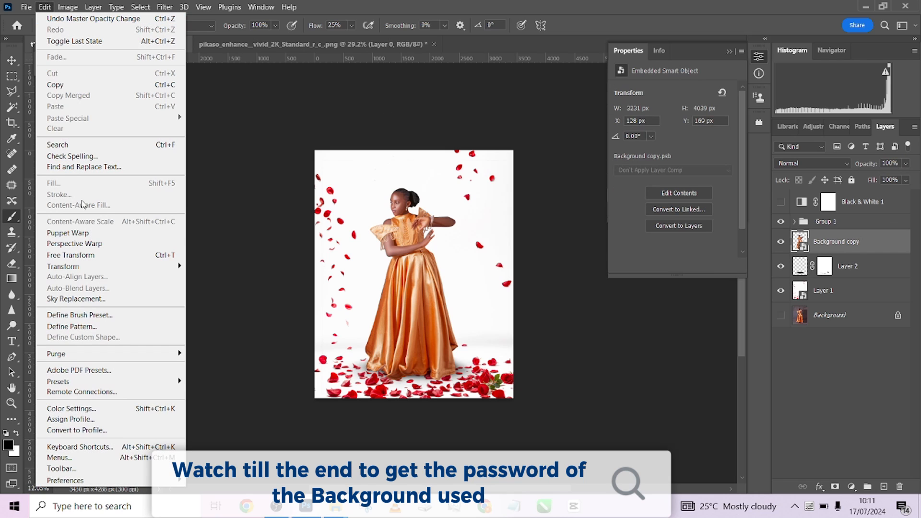
left_click(83, 234)
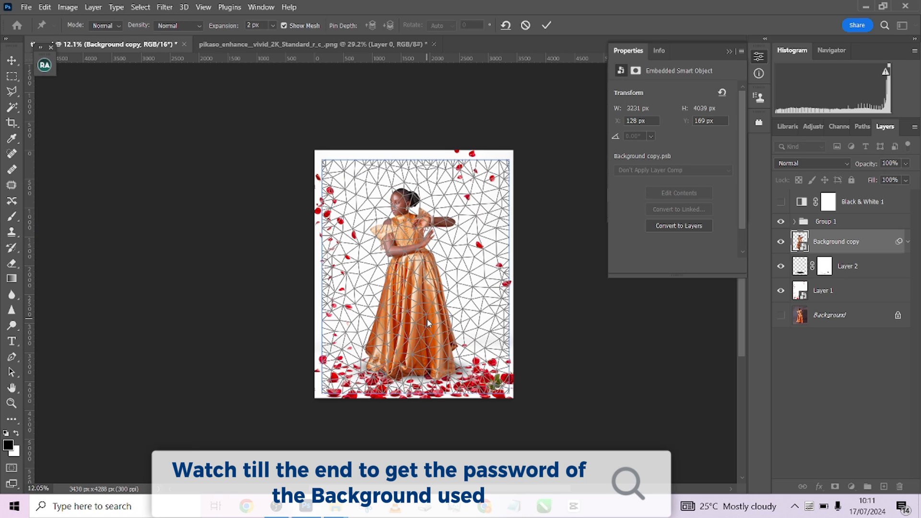
Place five warp pins around the lower skirt's sides and hem, and pull the left hem pin outward to flare the gown.
scroll(427, 320, "up", 5)
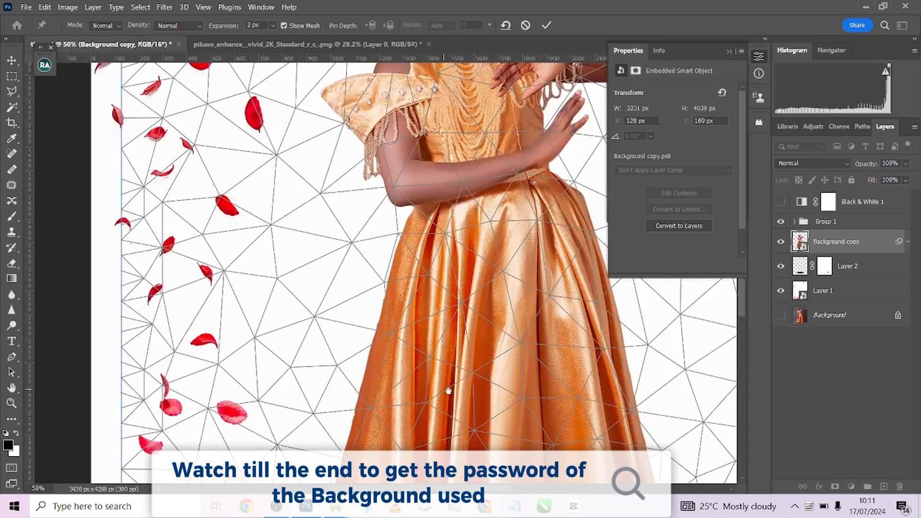
left_click_drag(447, 391, 347, 200)
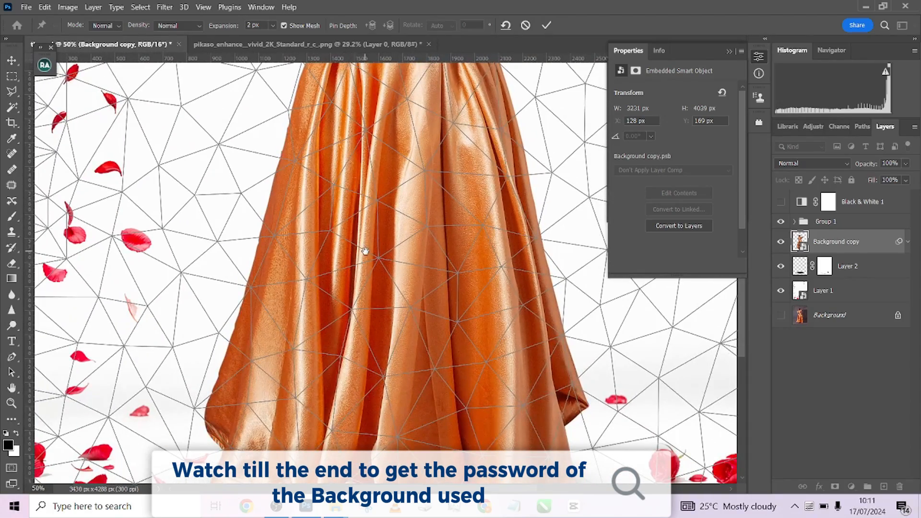
left_click_drag(365, 250, 313, 198)
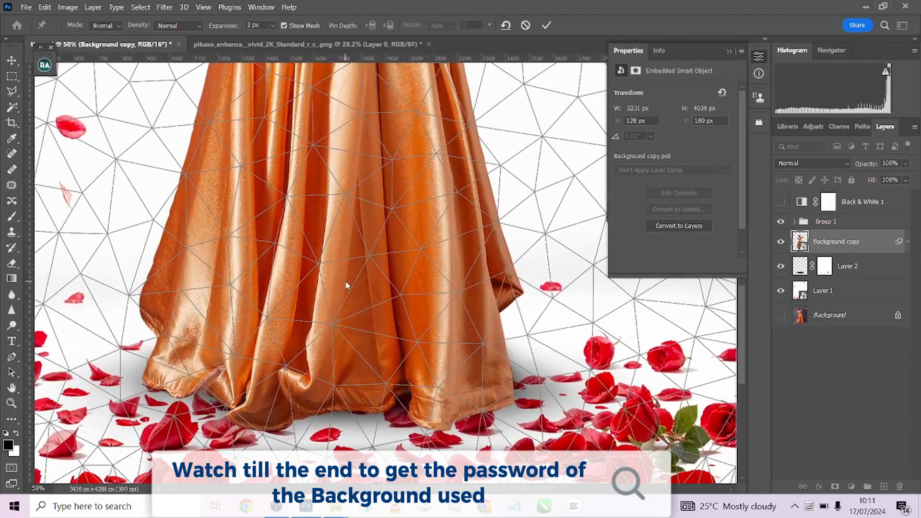
key("ctrl+plus")
key("ctrl+plus")
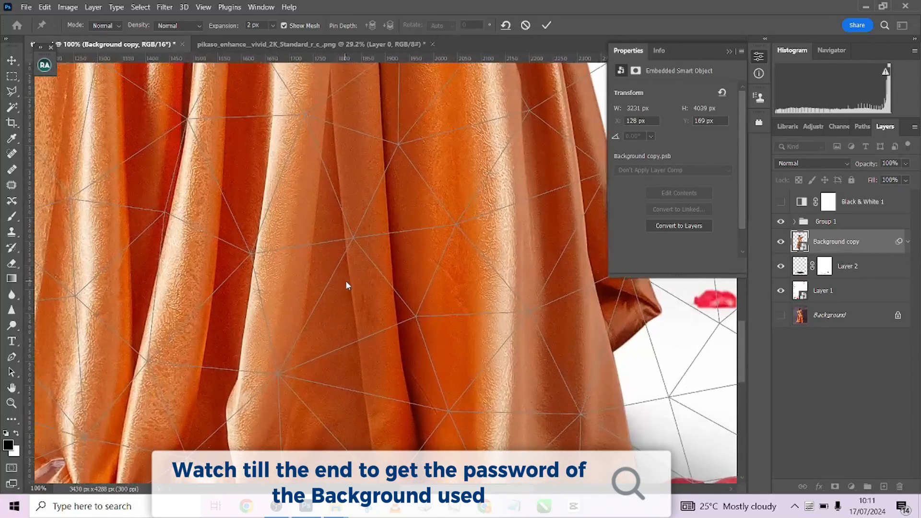
left_click_drag(332, 326, 441, 189)
scroll(401, 271, "down", 4)
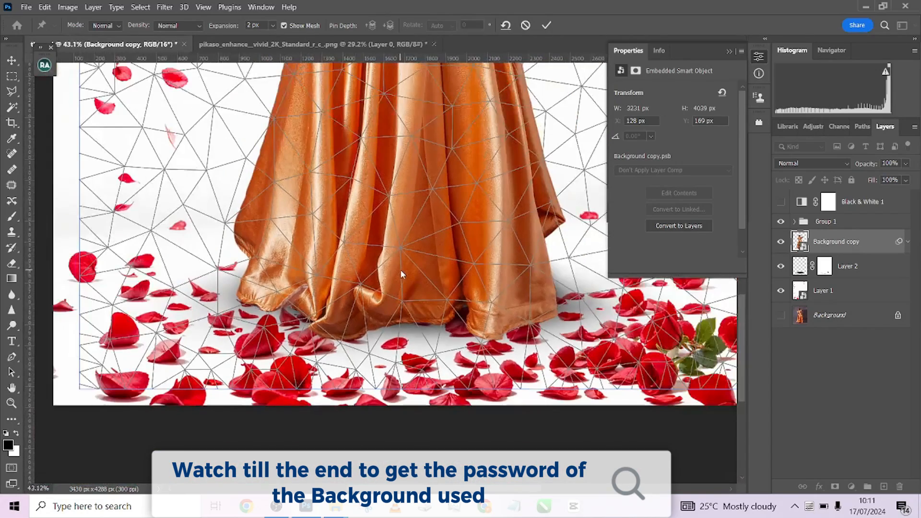
scroll(401, 271, "down", 2)
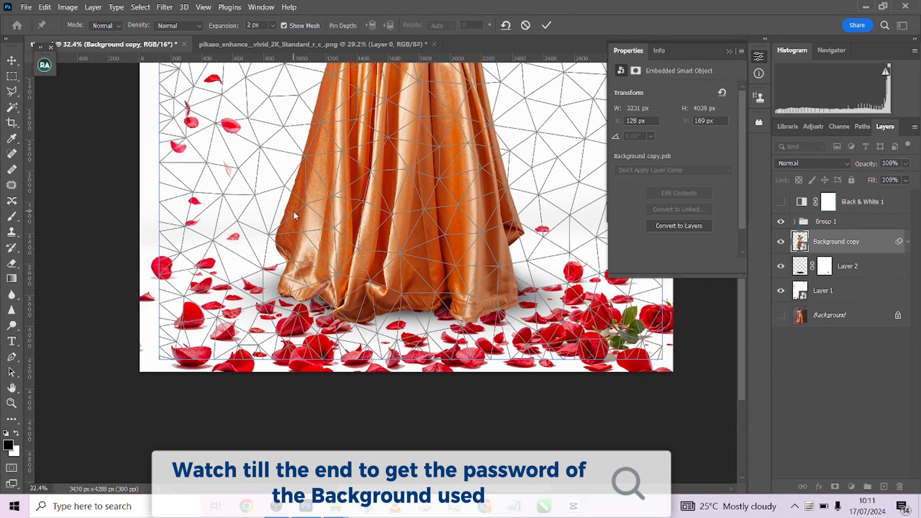
left_click(304, 178)
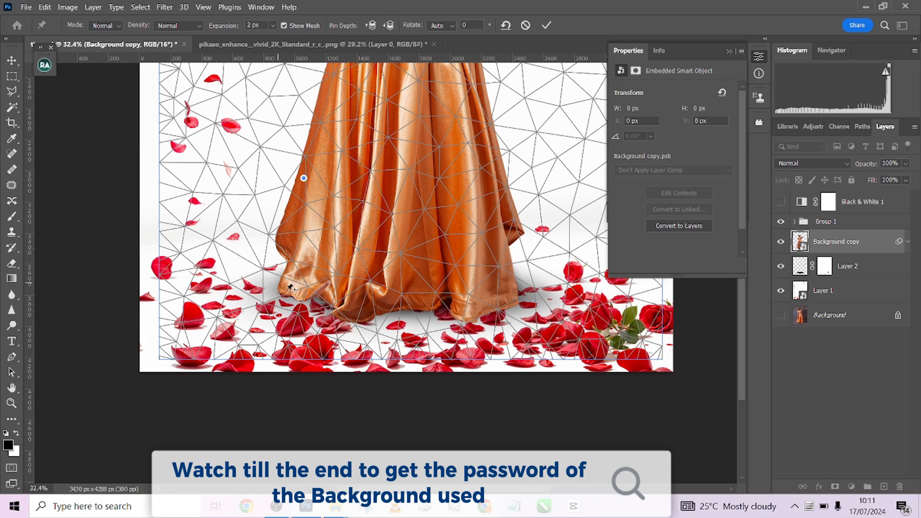
left_click(303, 261)
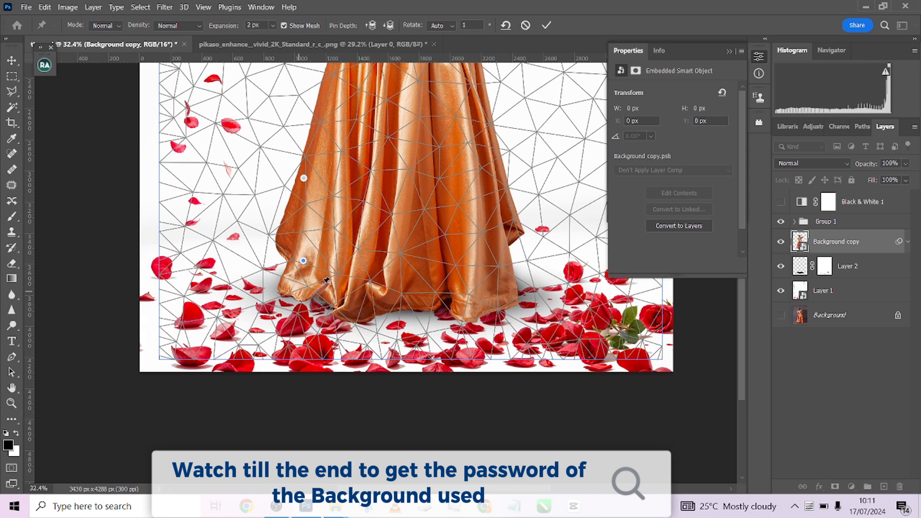
left_click(407, 291)
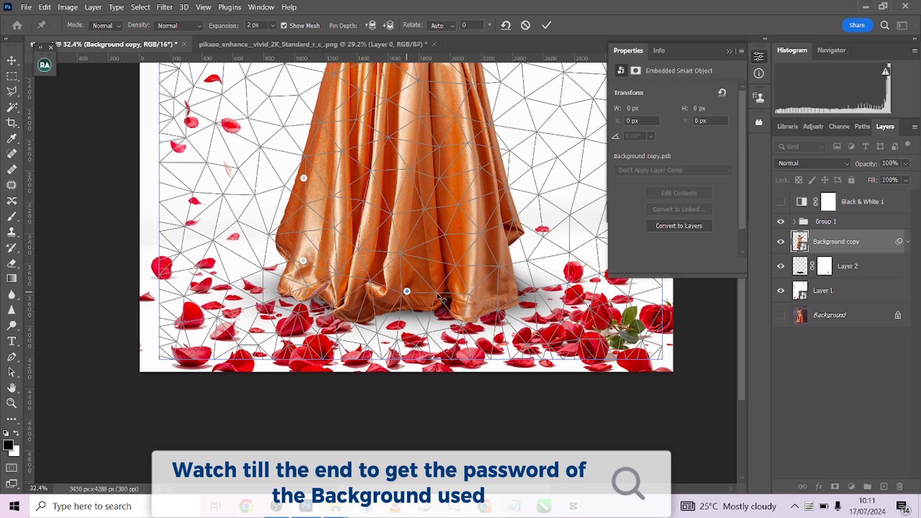
left_click(498, 252)
left_click(493, 176)
left_click_drag(301, 264, 278, 265)
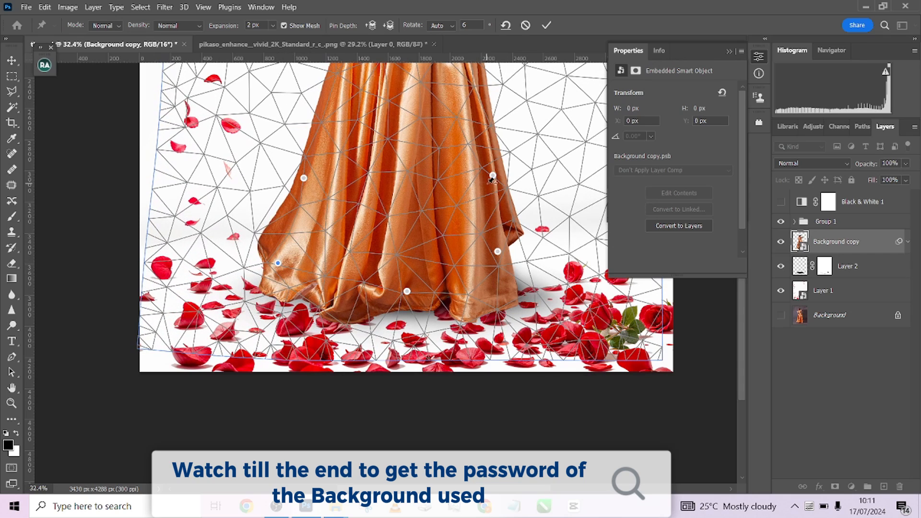
left_click(493, 178)
left_click(493, 206)
left_click_drag(492, 177, 488, 177)
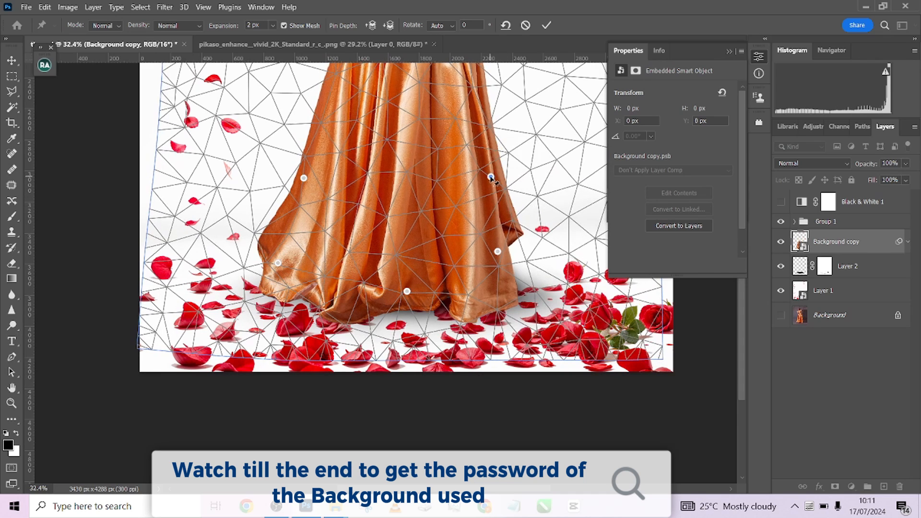
key("ctrl+z")
Pull the right skirt pin outward and add a pin at the right hem corner, shifting it outward to flare that side.
left_click_drag(498, 251, 509, 245)
left_click(518, 294)
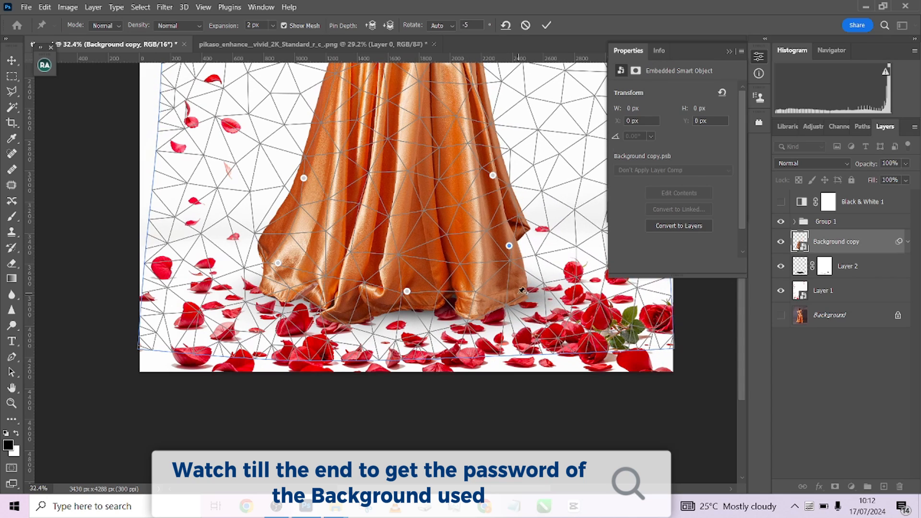
left_click_drag(519, 294, 532, 293)
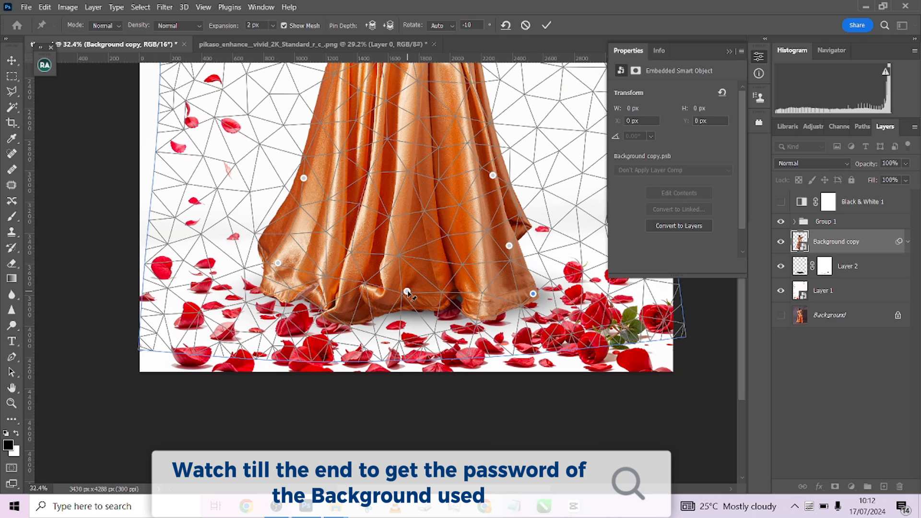
Pin and lower the middle of the hem, add a pin at the left hem corner, and nudge both corners slightly outward and down.
left_click_drag(408, 294, 445, 316)
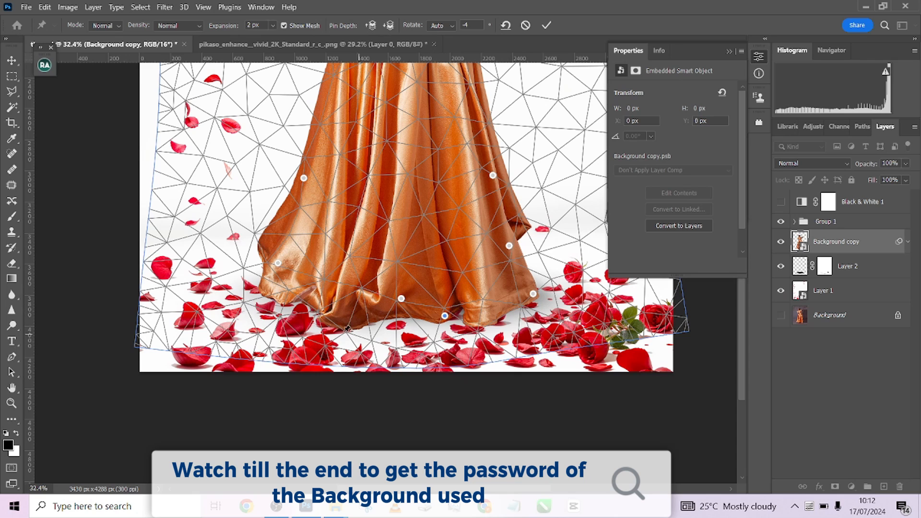
left_click(308, 291)
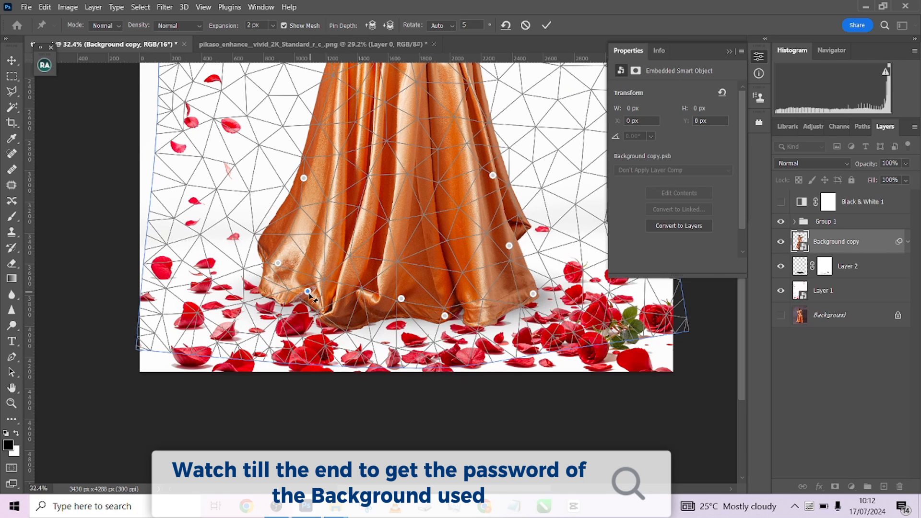
left_click_drag(307, 291, 305, 294)
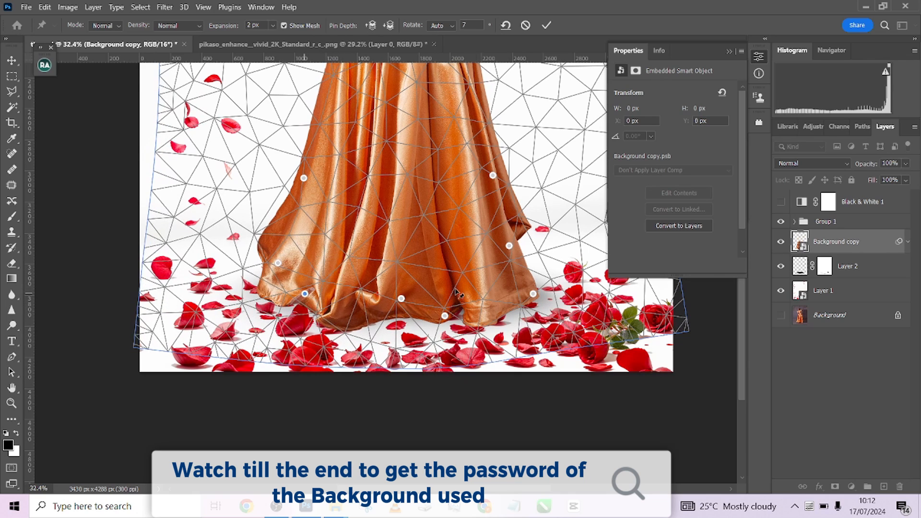
left_click_drag(534, 293, 535, 296)
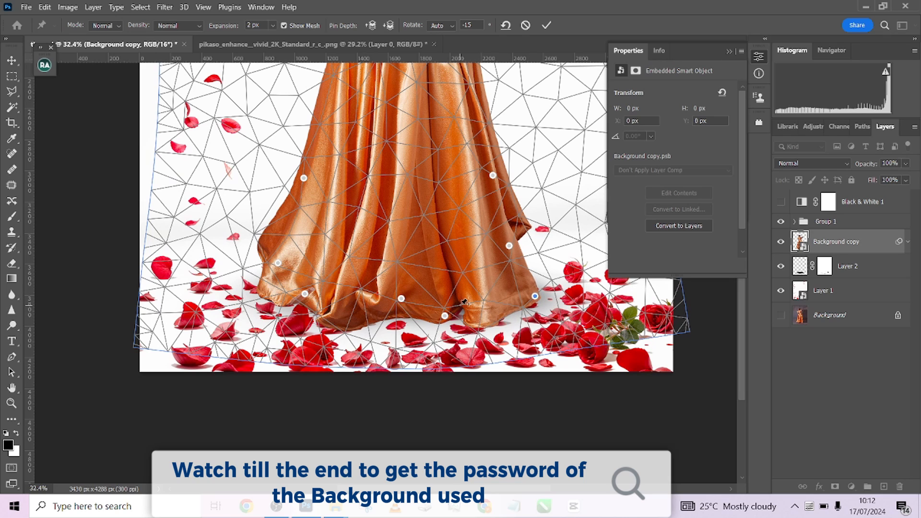
Add a warp pin on the hem between its middle and right corner, and nudge the pin left of the hem's middle slightly down.
left_click(464, 304)
left_click(488, 206)
left_click_drag(478, 312, 403, 301)
left_click(403, 301)
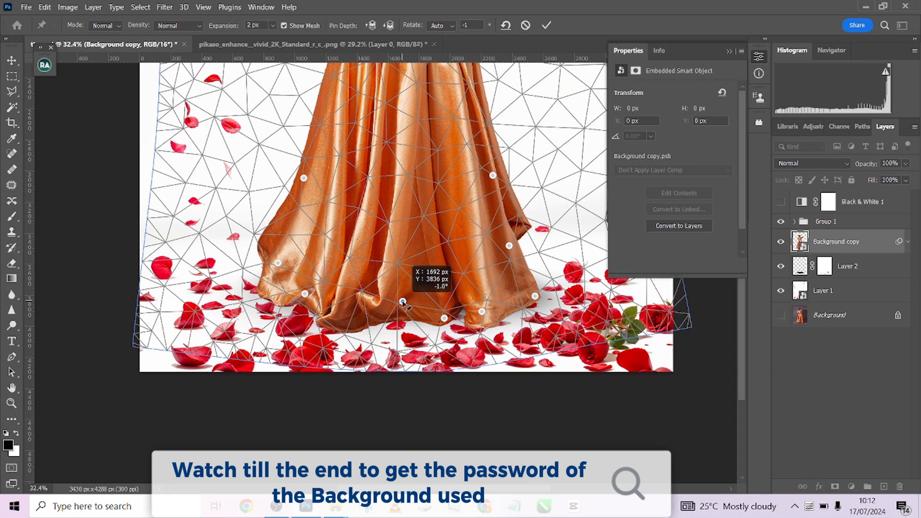
Add a pin at the left bulge of the lower skirt, pull it slightly outward, and apply the Puppet Warp.
left_click(266, 249)
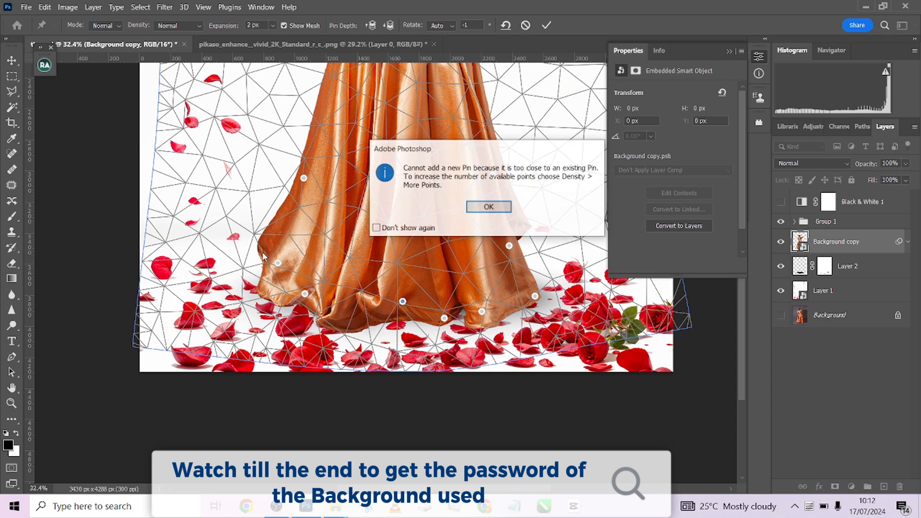
left_click(489, 206)
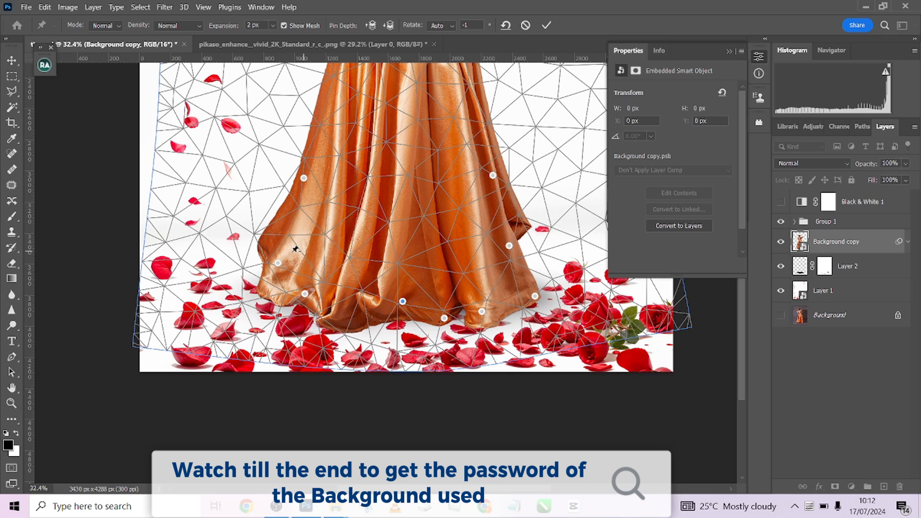
left_click(264, 241)
left_click_drag(264, 241, 259, 242)
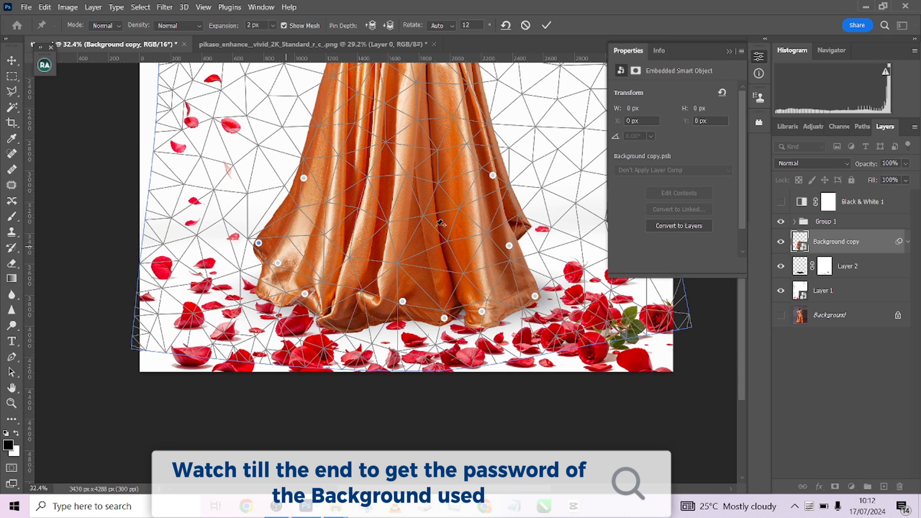
left_click(546, 27)
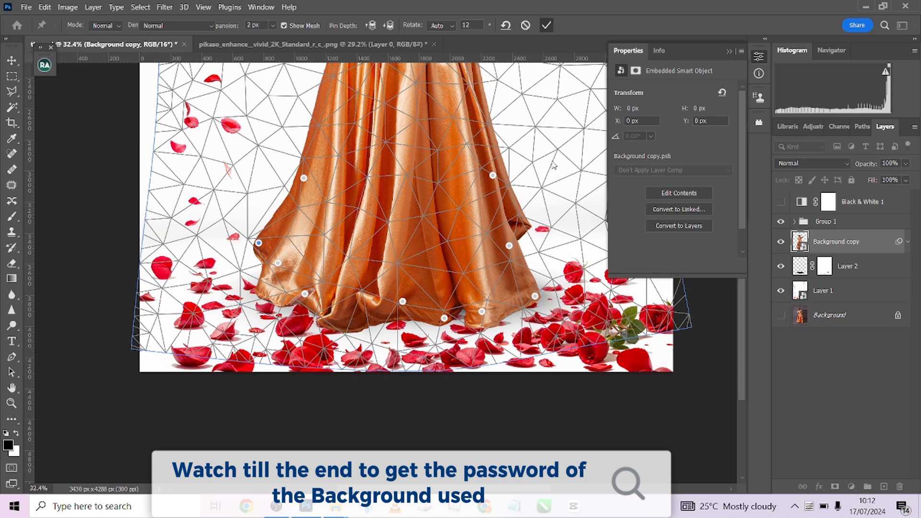
Compare the whole figure with and without the Puppet Warp filter.
scroll(477, 307, "down", 5)
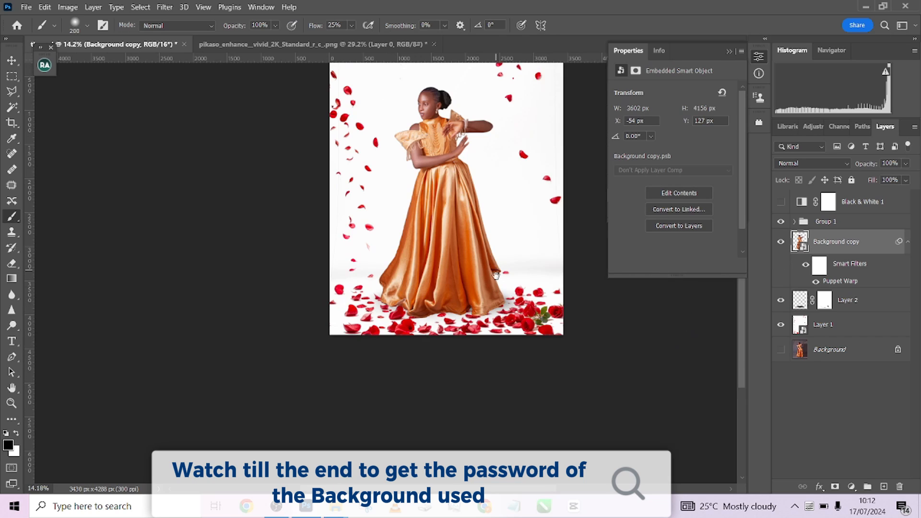
left_click_drag(496, 275, 463, 323)
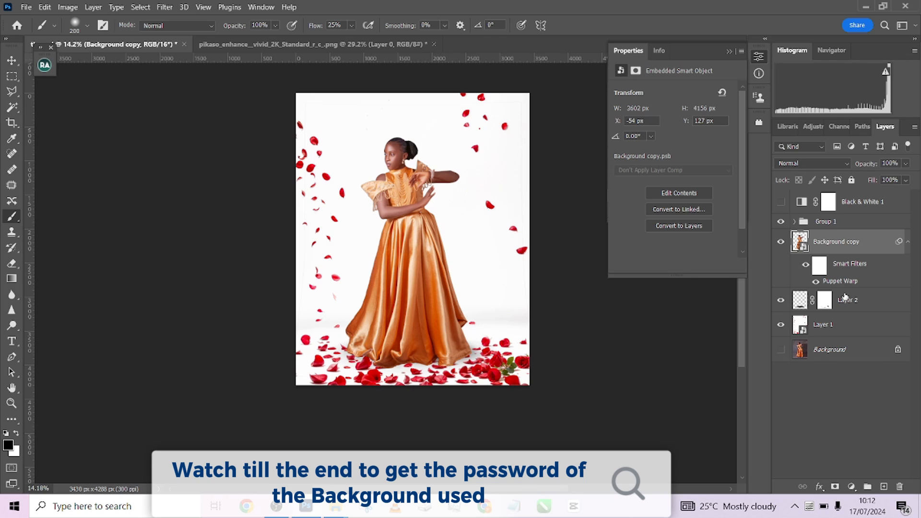
left_click(817, 283)
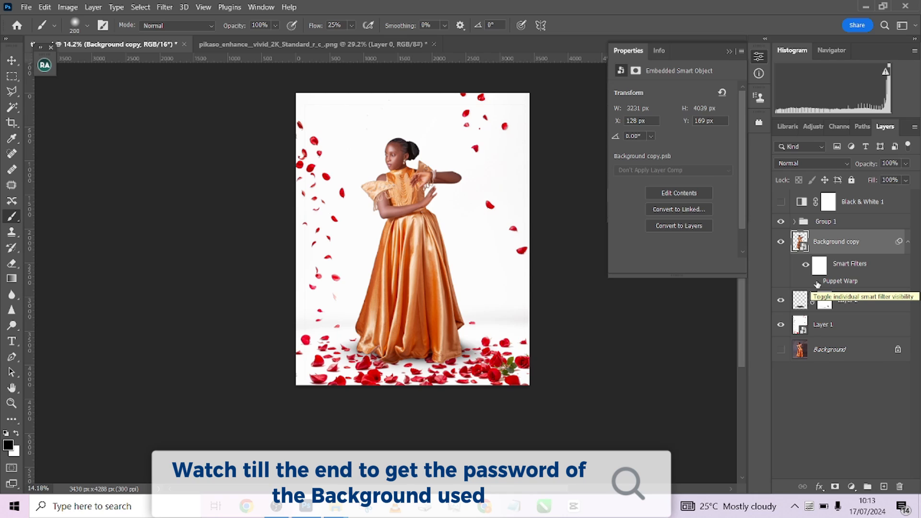
left_click(816, 282)
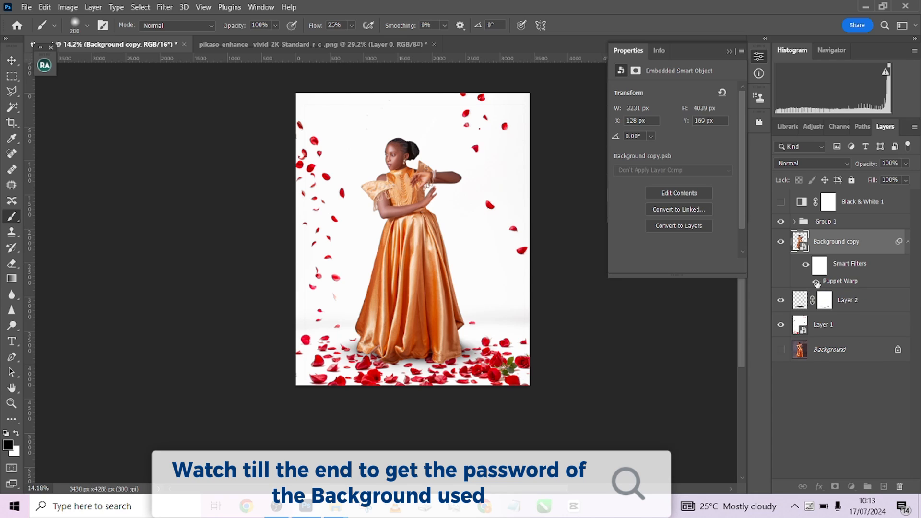
left_click(817, 283)
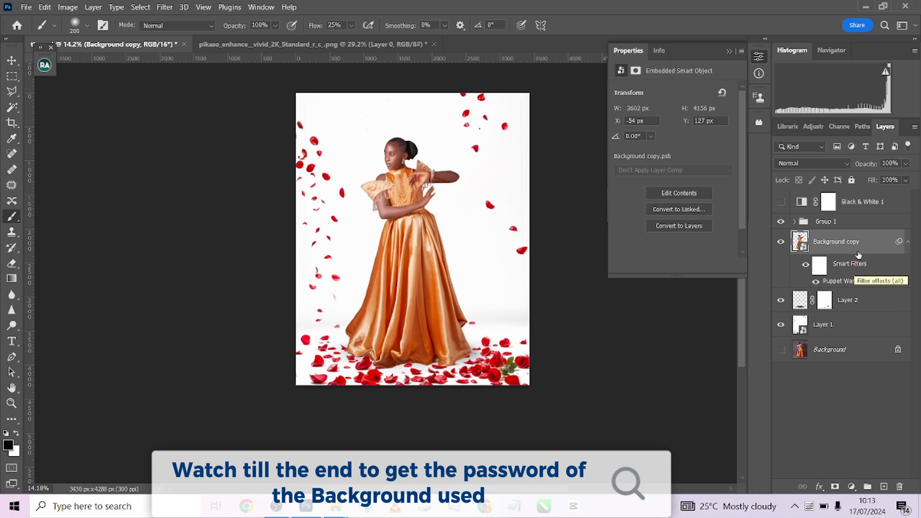
Move the shadow on Layer 2 down under the flared hem and slightly left, to X 173 px and Y 3579 px.
left_click(883, 305)
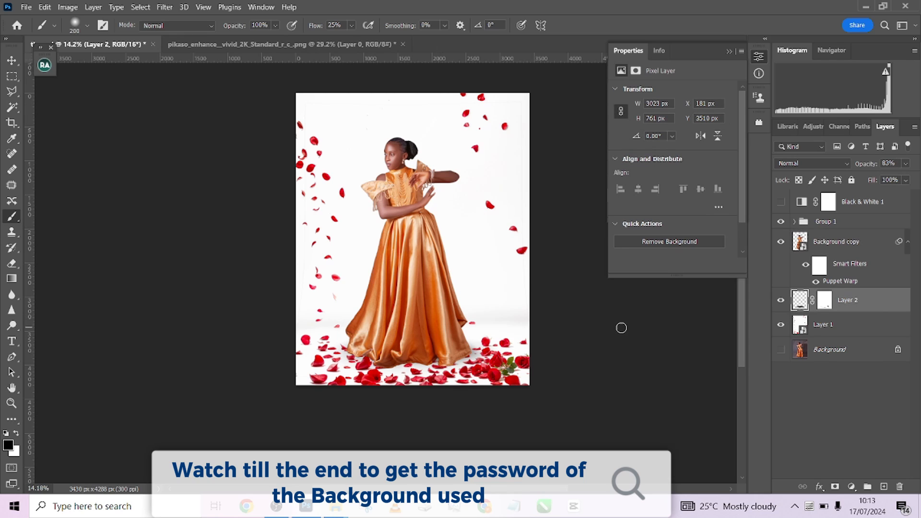
left_click(9, 65)
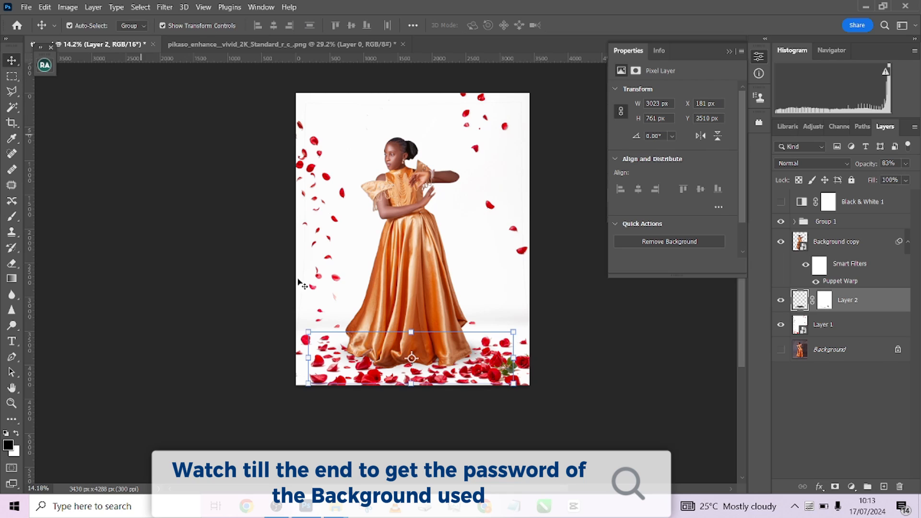
key("Down")
key("Down")
key("Down")
key("Down")
key("Down")
key("Down")
key("Down")
key("Down")
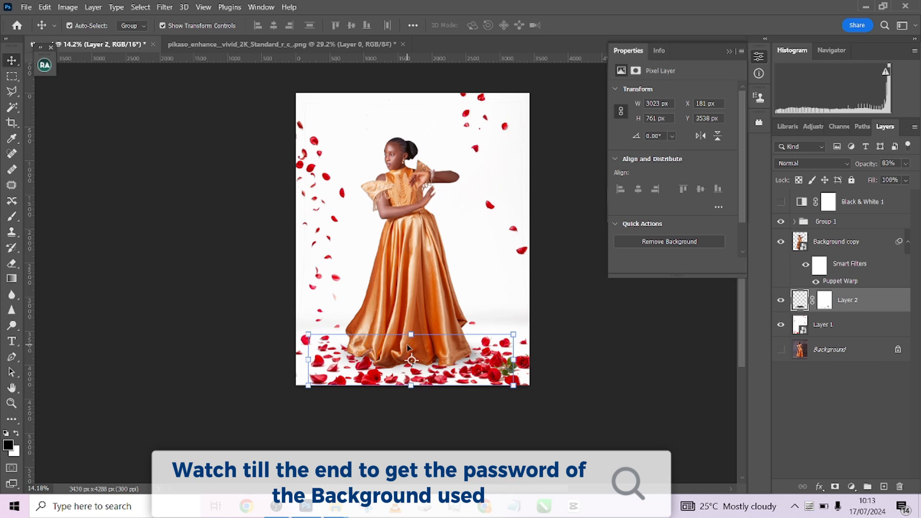
key("Down")
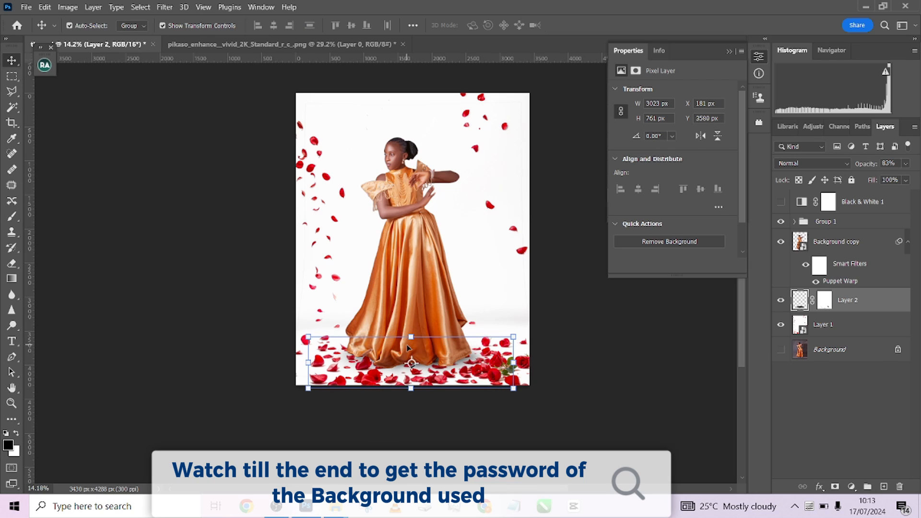
key("Left")
key("Down")
key("Down")
key("Up")
Compare the composite with and without the shadow layer, the Puppet Warp filter and Group 1.
left_click(12, 76)
left_click(781, 302)
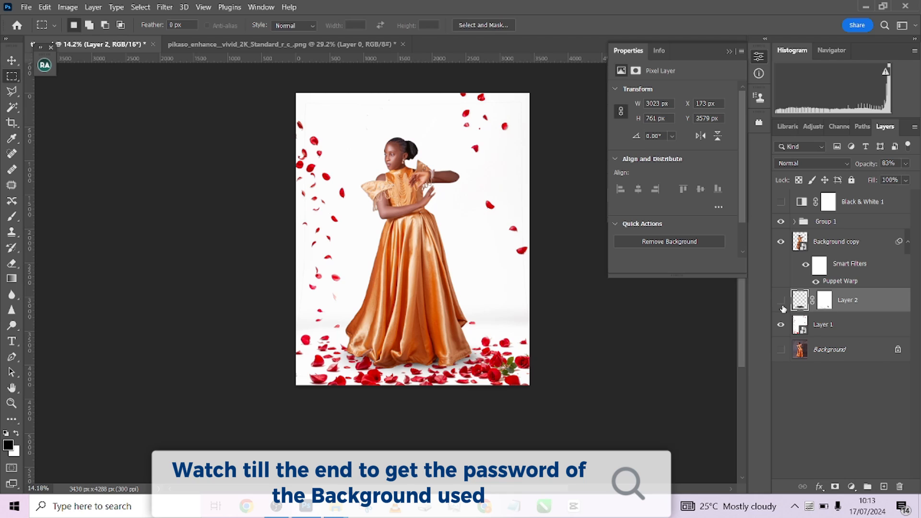
left_click(782, 300)
left_click(817, 283)
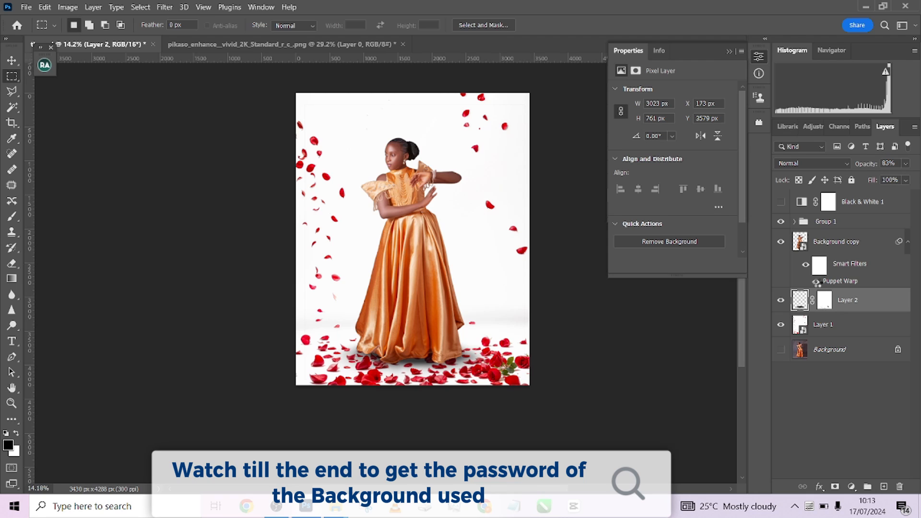
left_click(817, 282)
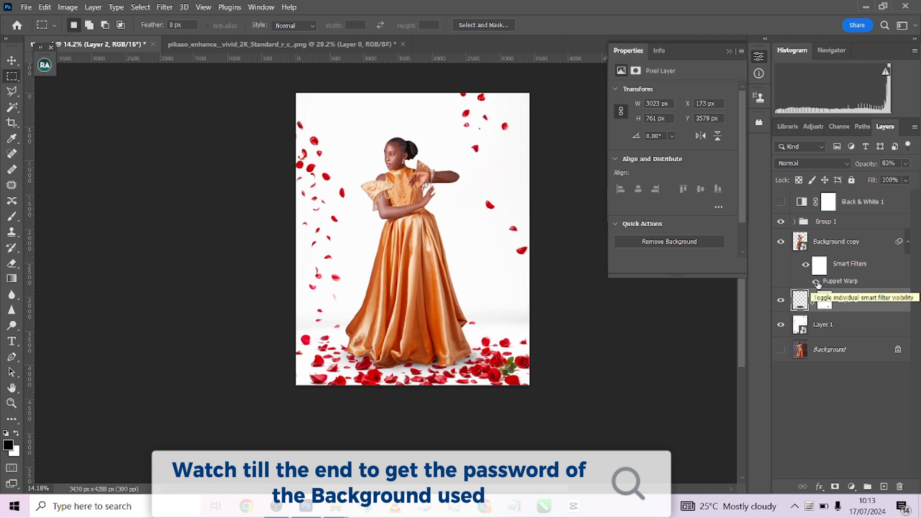
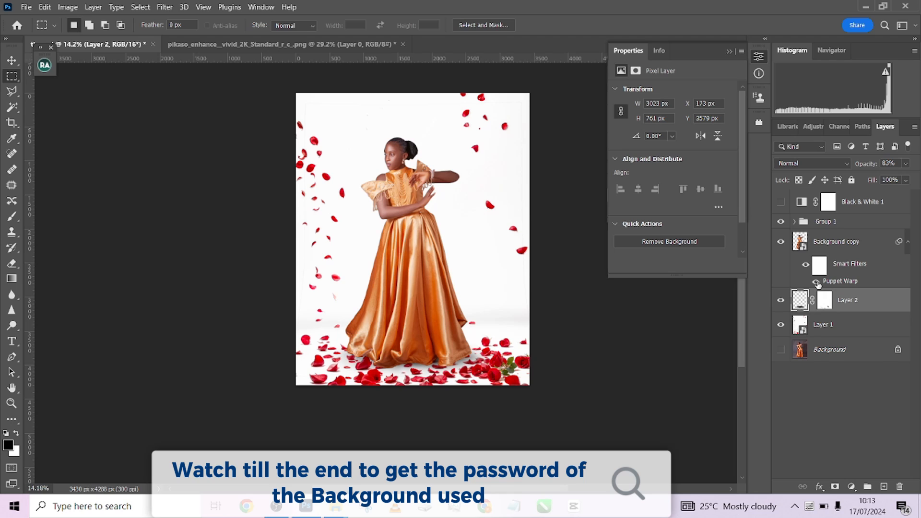
left_click(872, 243)
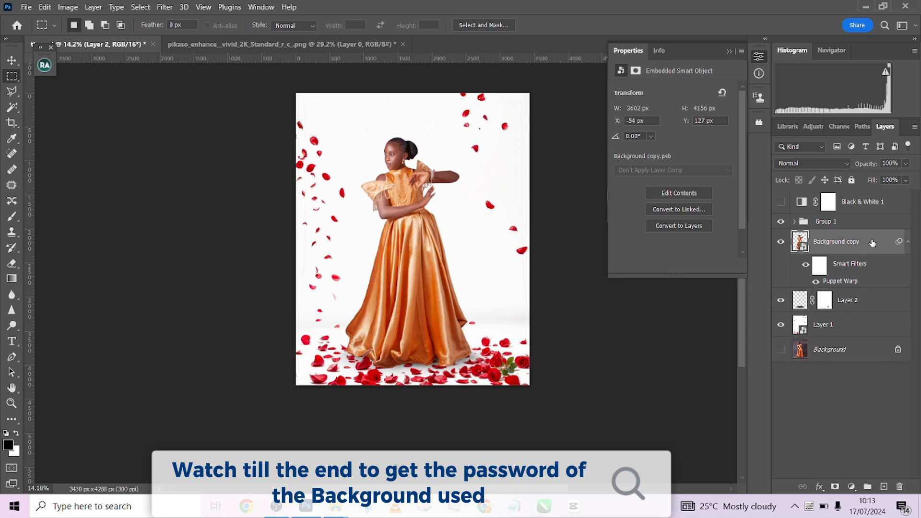
left_click(781, 222)
left_click(781, 223)
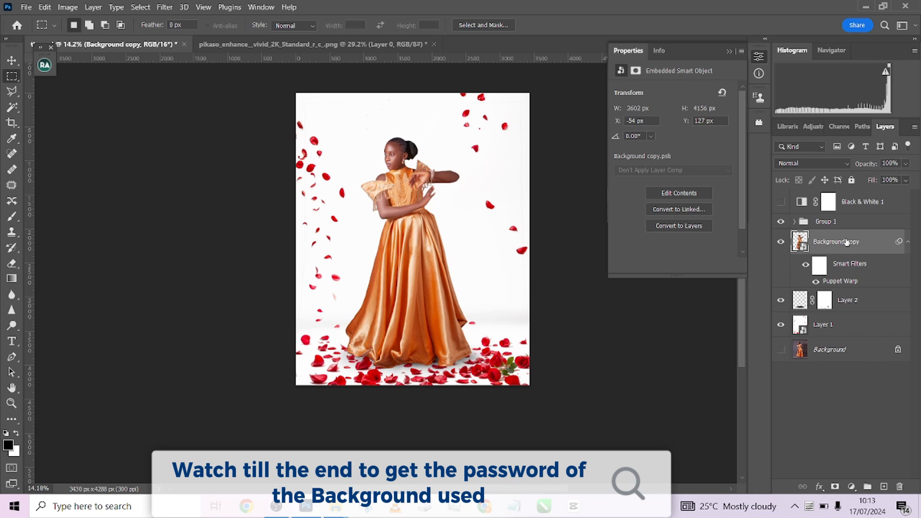
Add a Solid Color fill layer in tan d8b379 above Group 1 and hide it.
left_click(855, 223)
left_click(855, 486)
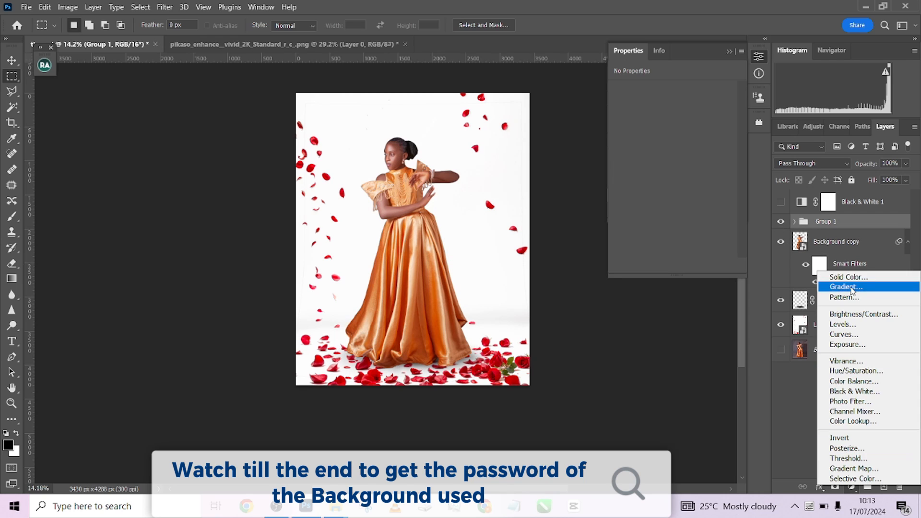
left_click(845, 278)
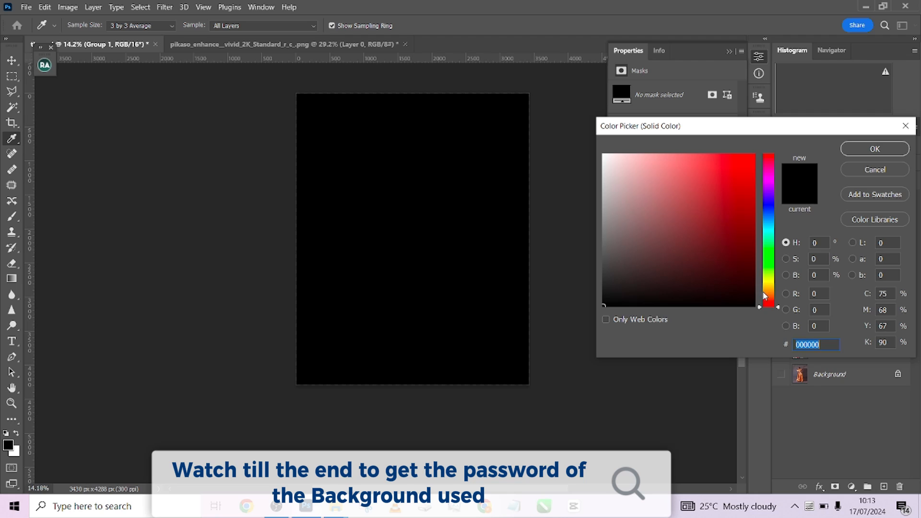
left_click_drag(766, 296, 772, 291)
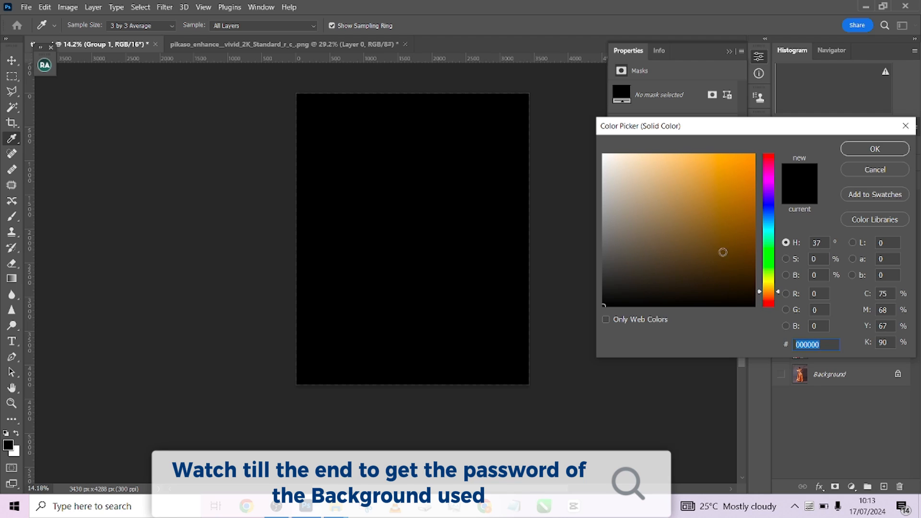
left_click_drag(677, 186, 670, 178)
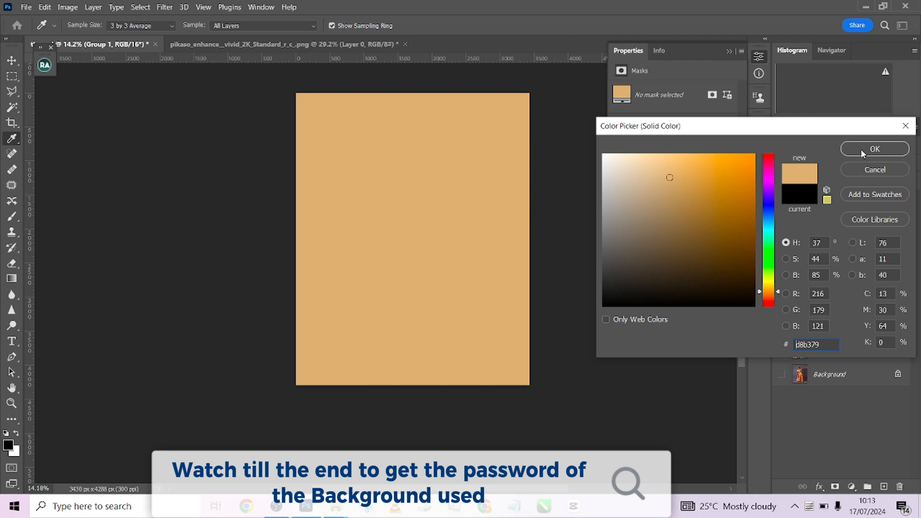
left_click(863, 149)
left_click(781, 226)
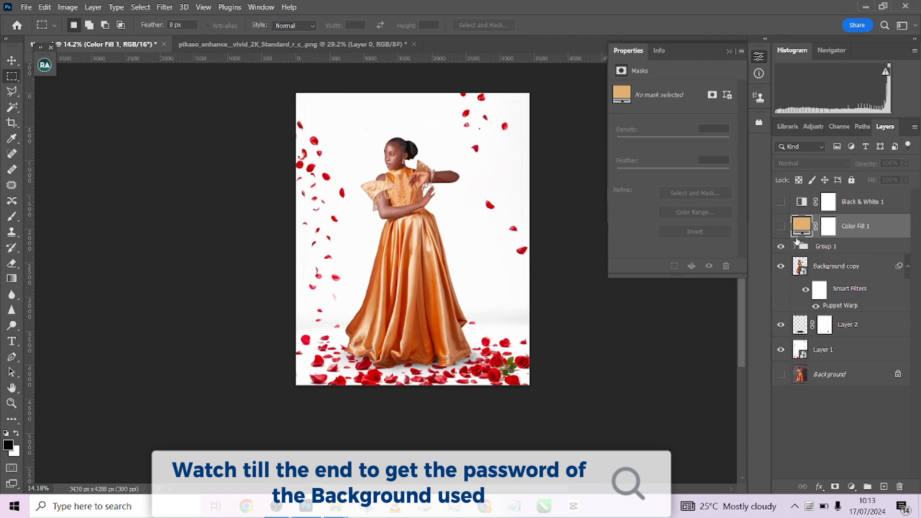
Duplicate the woman's Background copy layer and rasterize the duplicate.
left_click(841, 267)
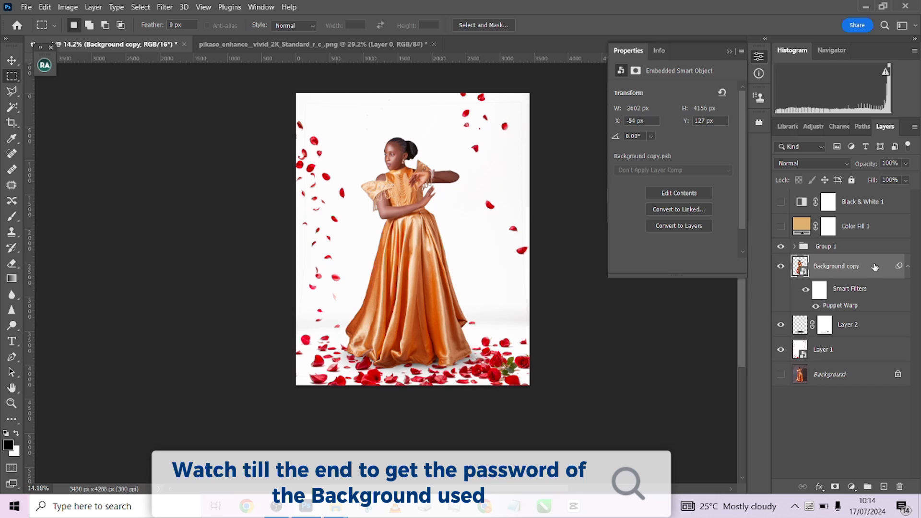
left_click_drag(876, 267, 884, 484)
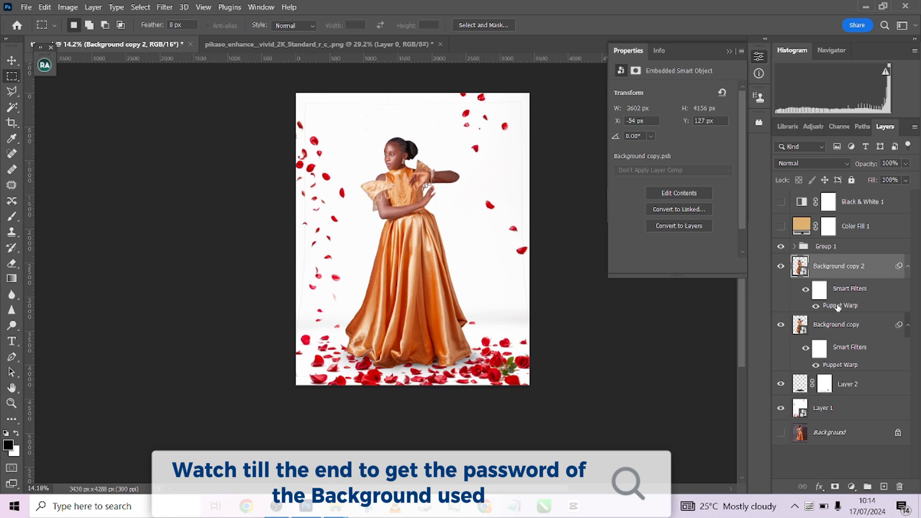
left_click(908, 267)
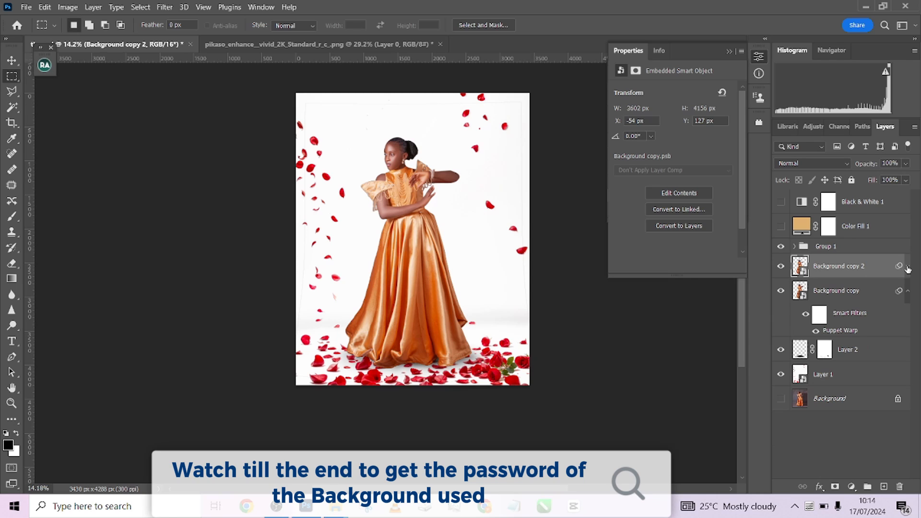
right_click(866, 268)
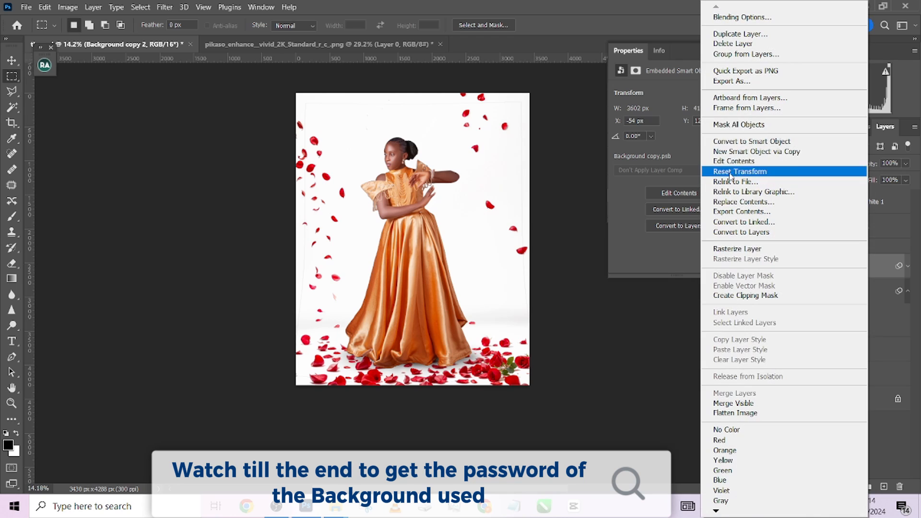
left_click(741, 249)
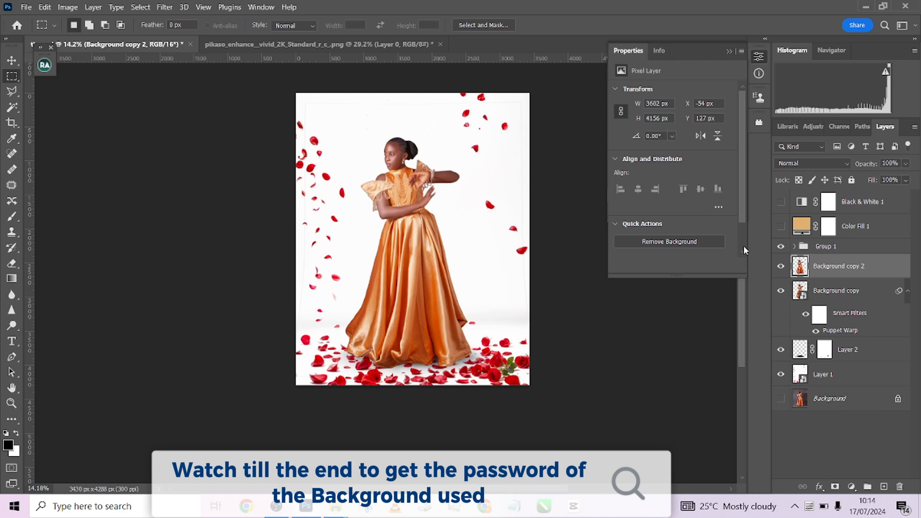
left_click(835, 485)
key("ctrl+z")
Select the woman's skin on Background copy 2 with Color Range, adding samples from her face and arms at fuzziness 8.
left_click(136, 8)
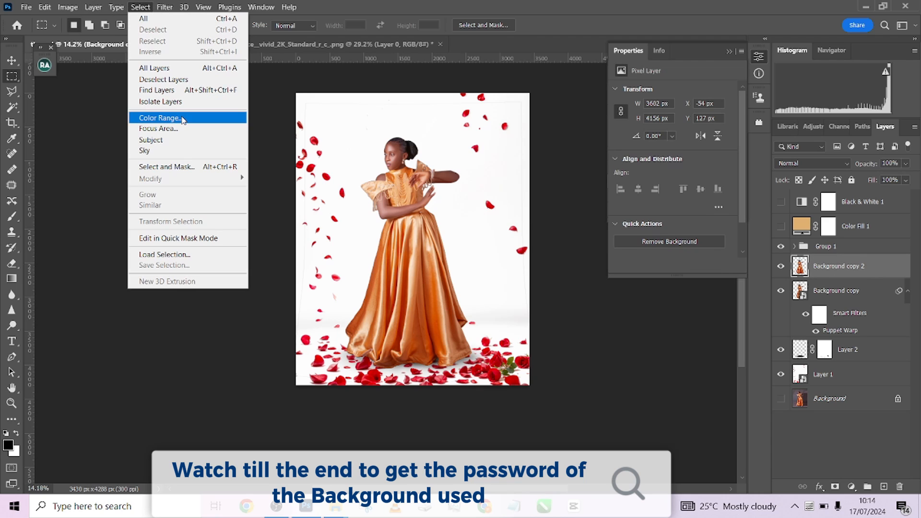
left_click(183, 120)
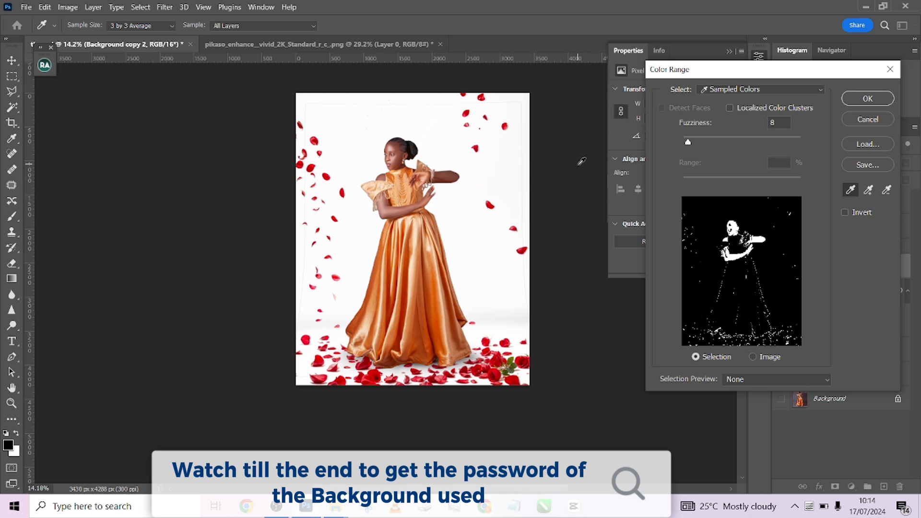
key("ctrl+plus")
key("ctrl+plus")
key("ctrl+plus")
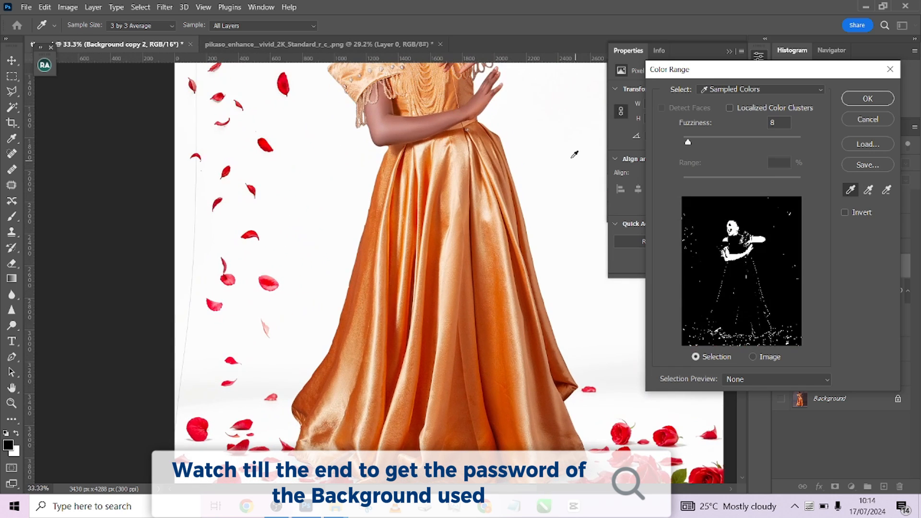
left_click_drag(442, 110, 416, 221)
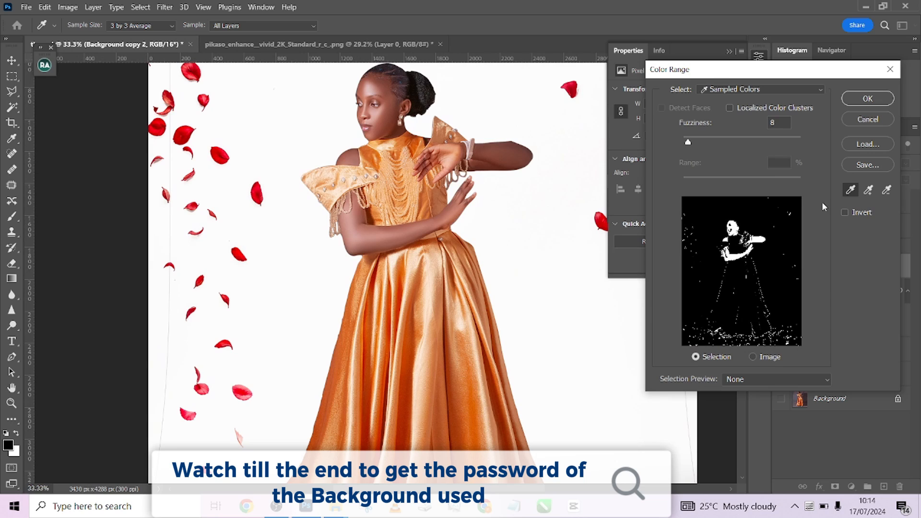
left_click(868, 190)
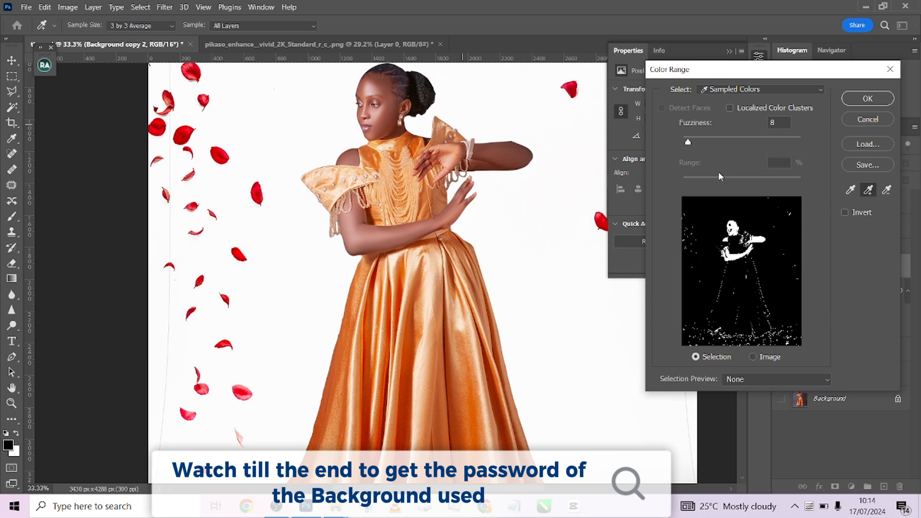
left_click(730, 224)
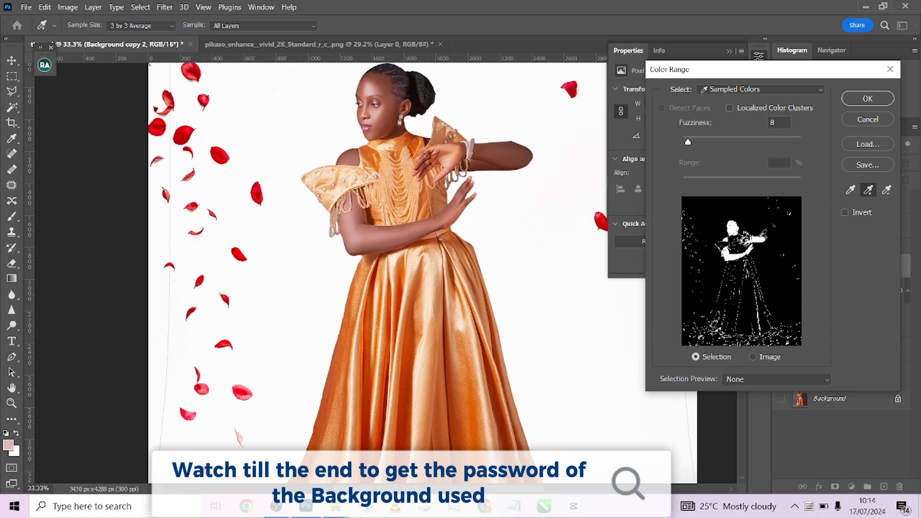
left_click(727, 257)
left_click(731, 225)
left_click(729, 227)
left_click(734, 234)
left_click(755, 243)
left_click(529, 148)
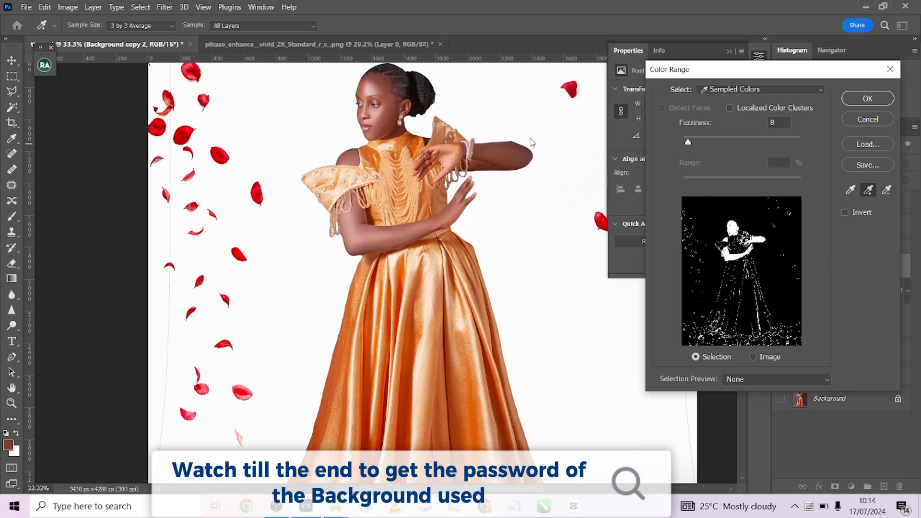
left_click(865, 99)
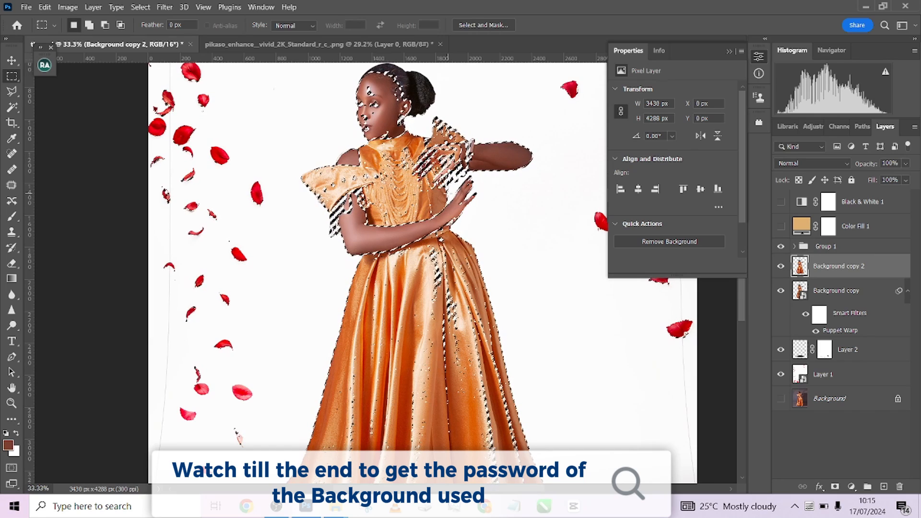
Turn the skin selection into a mask on Background copy 2, move it onto Color Fill 1 and delete Background copy 2.
left_click(835, 487)
left_click_drag(828, 273, 830, 234)
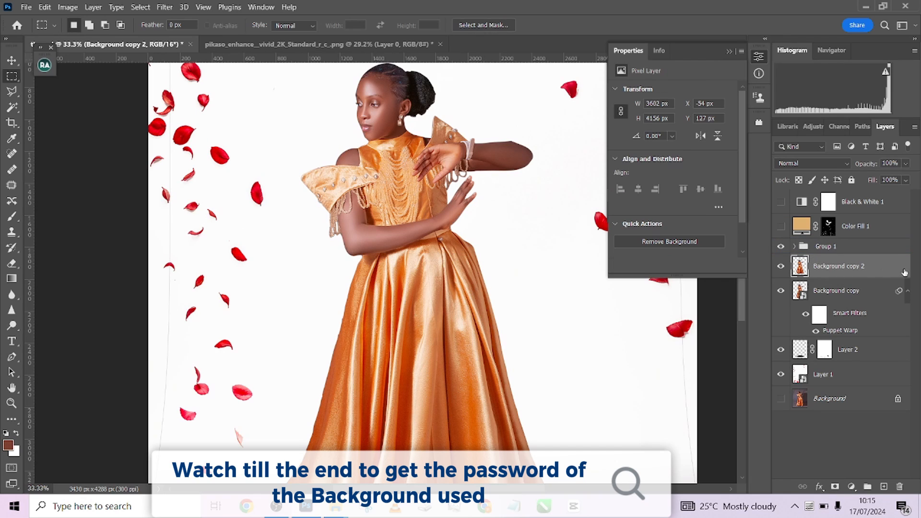
left_click_drag(896, 269, 901, 486)
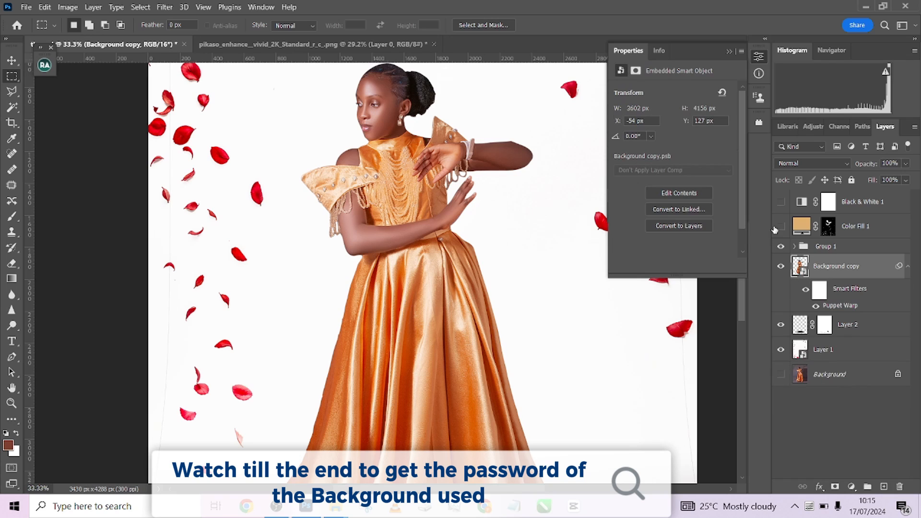
Show the Color Fill 1 layer, set its blend mode to Soft Light and lower its opacity to 52%.
left_click(781, 226)
left_click(896, 229)
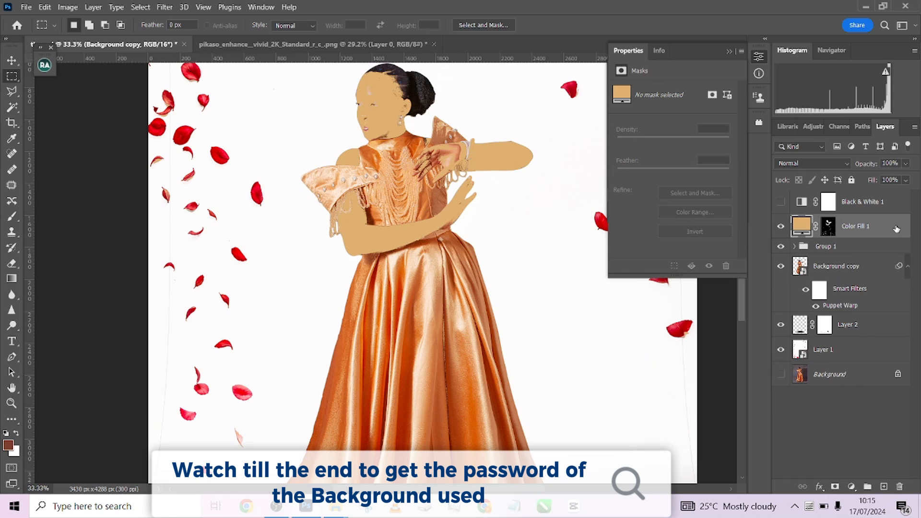
left_click(782, 162)
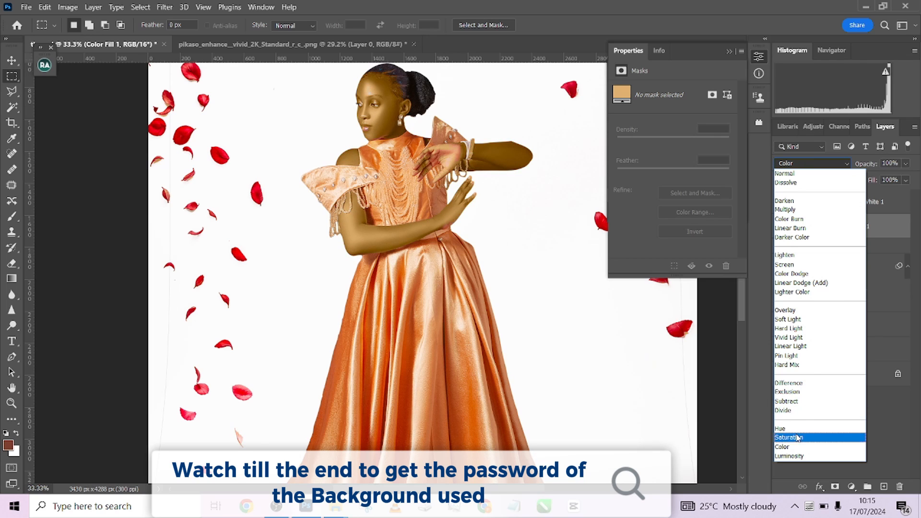
left_click(794, 320)
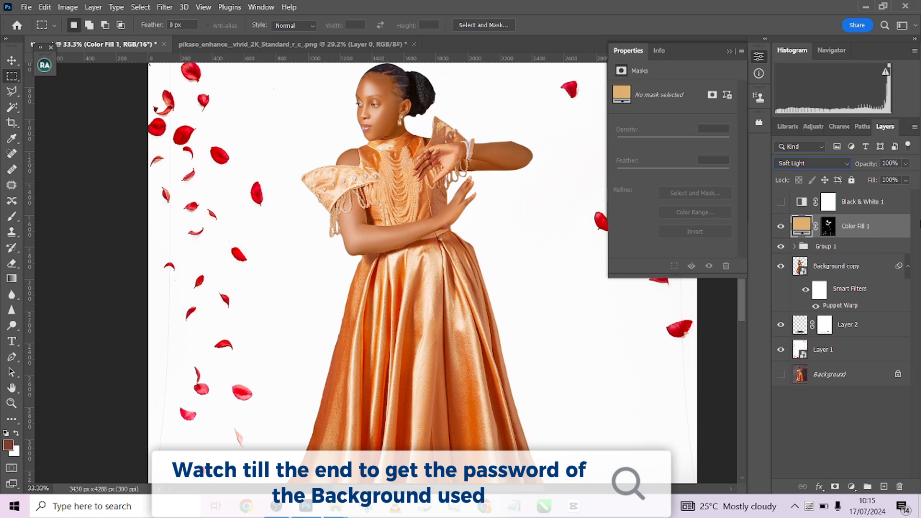
left_click_drag(904, 164, 889, 180)
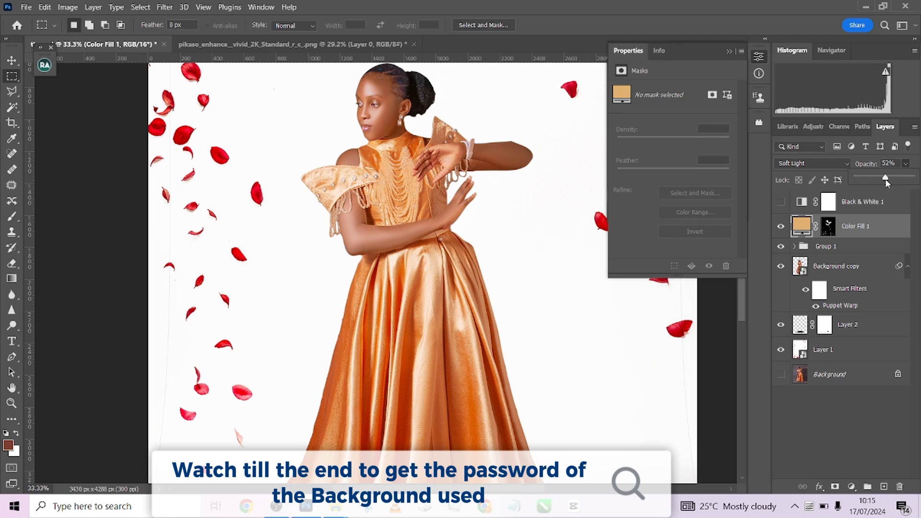
Set the fill of Color Fill 1 to 77% and compare the composite with and without the layer.
left_click(780, 228)
left_click(780, 228)
scroll(383, 224, "down", 3)
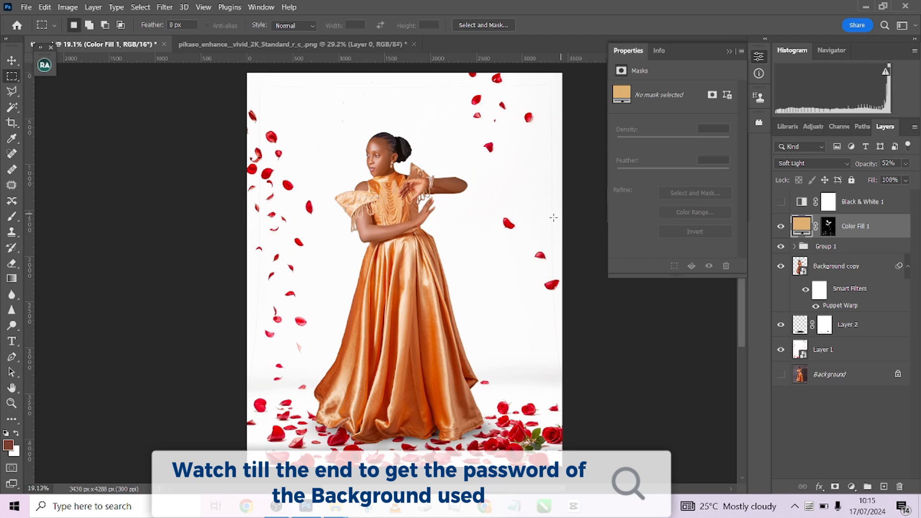
scroll(553, 217, "up", 3)
left_click_drag(906, 183, 900, 203)
left_click(786, 225)
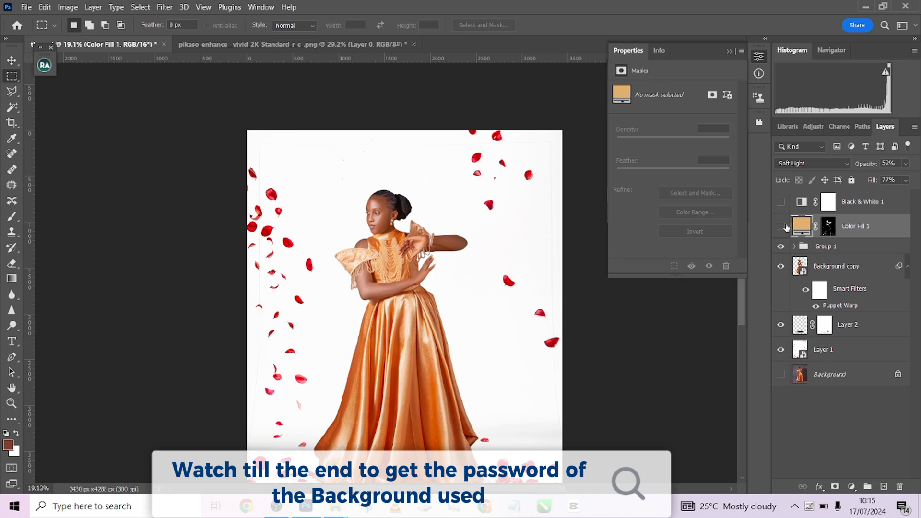
left_click(785, 226)
scroll(434, 205, "down", 2)
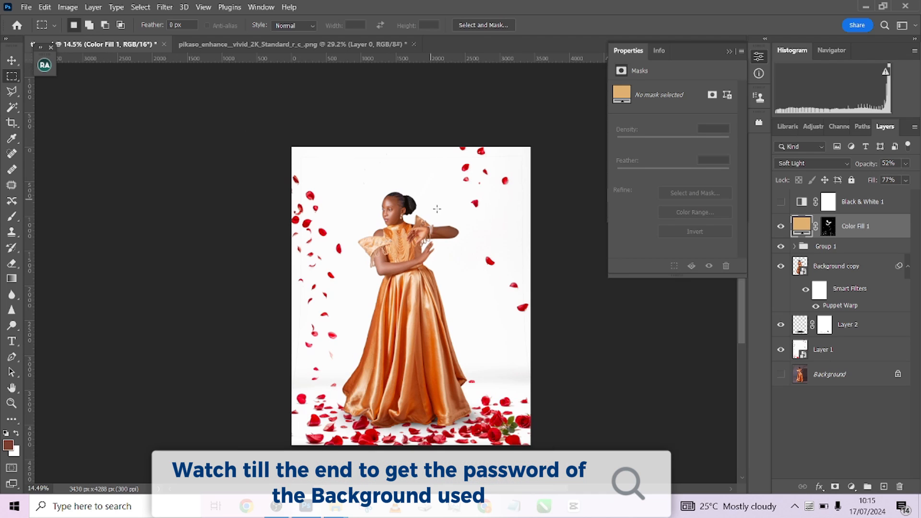
left_click_drag(462, 247, 455, 237)
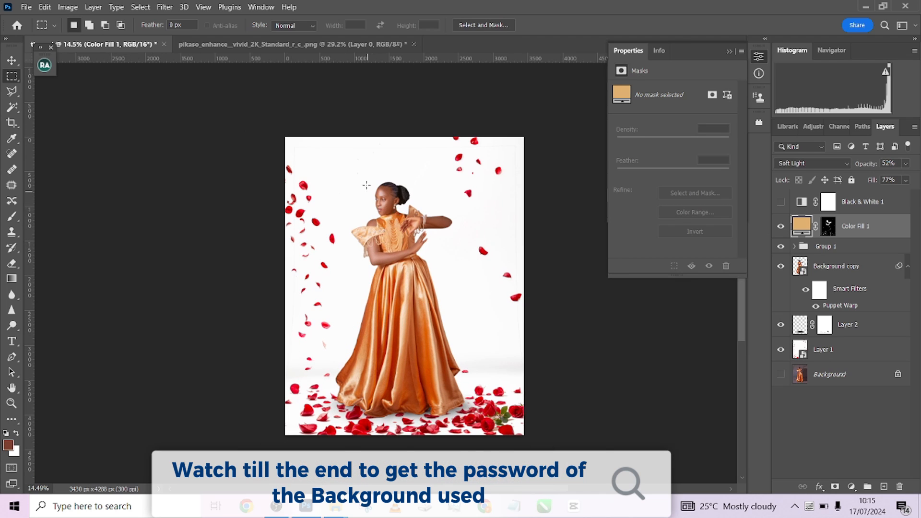
Refine the Color Fill 1 mask by painting white over the shoulder skin behind the collar with a 25 px brush at 100% flow.
scroll(395, 215, "up", 12)
scroll(431, 223, "up", 3)
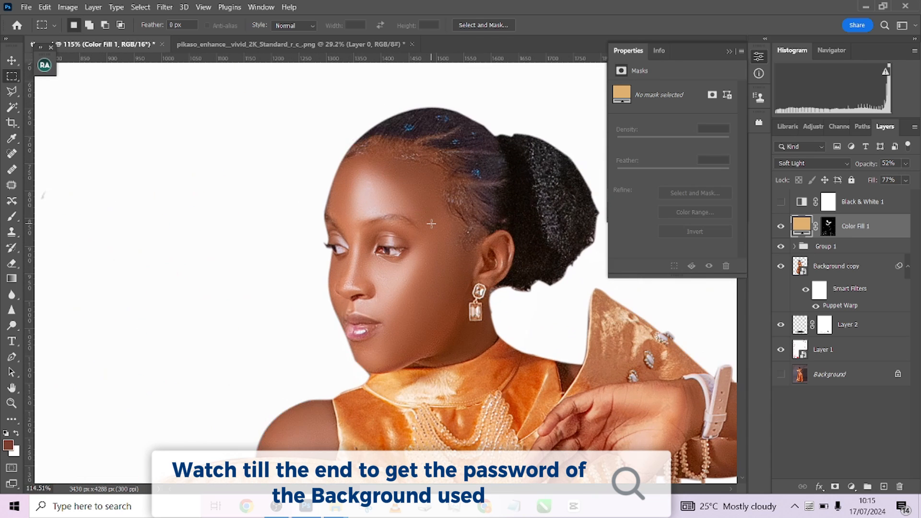
left_click(828, 227)
key("b")
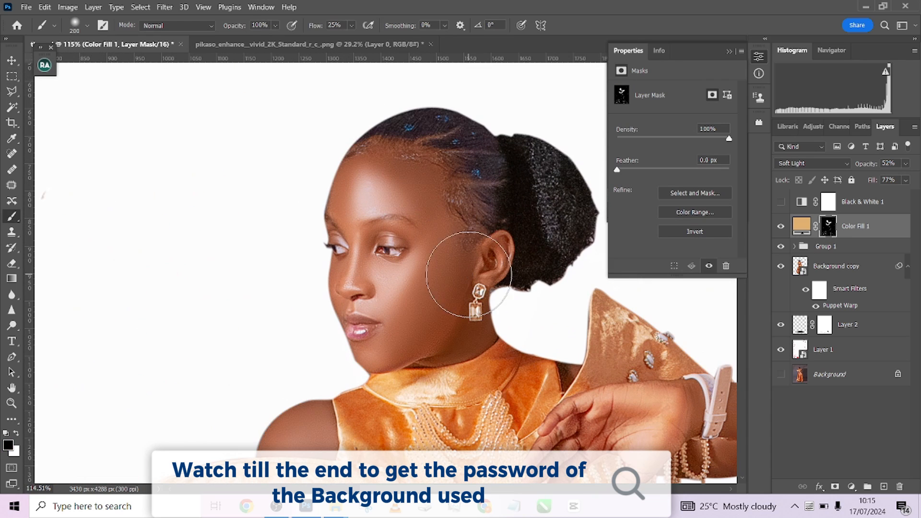
left_click_drag(409, 271, 355, 272)
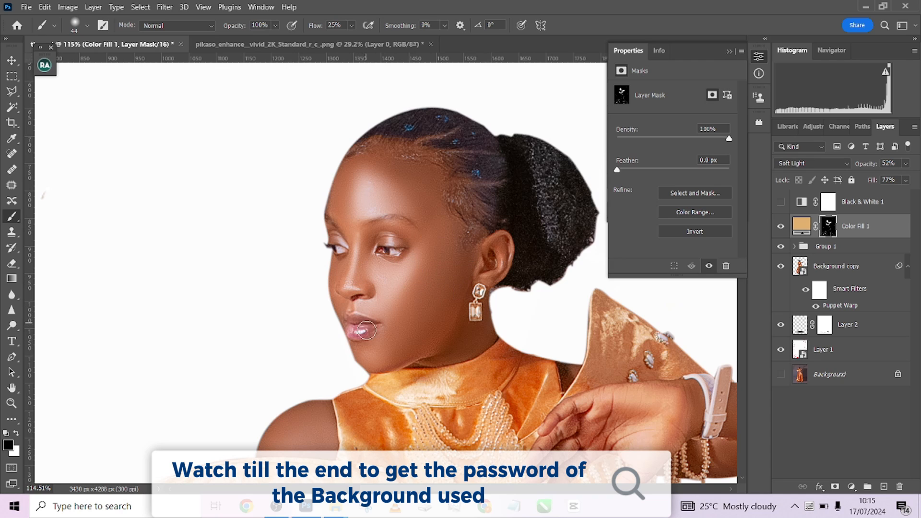
left_click_drag(550, 359, 545, 363)
key("x")
left_click_drag(311, 28, 410, 45)
mouse_move(545, 359)
left_mouse_down()
mouse_move(573, 374)
mouse_move(566, 379)
mouse_move(569, 370)
left_mouse_up()
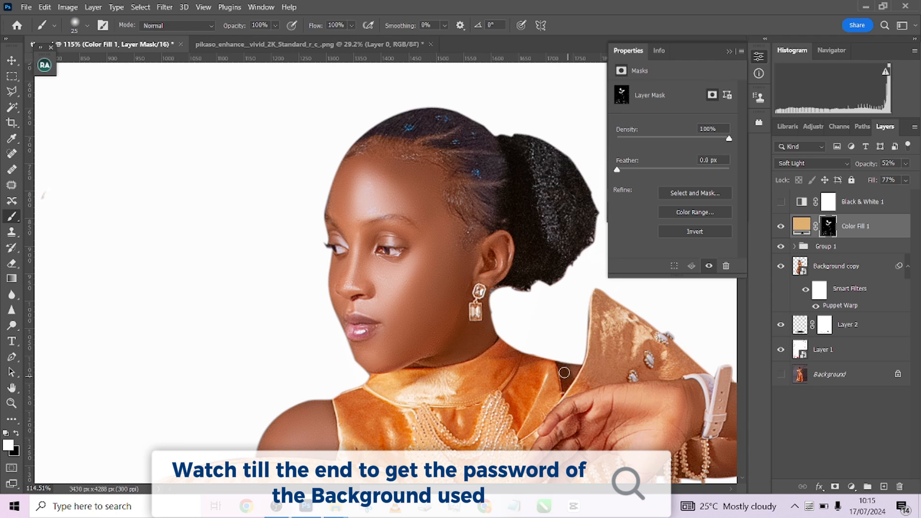
Check the skin tone on the arms and full figure, and compare the composite with and without Curves 1 in Group 1.
left_click_drag(569, 373, 426, 187)
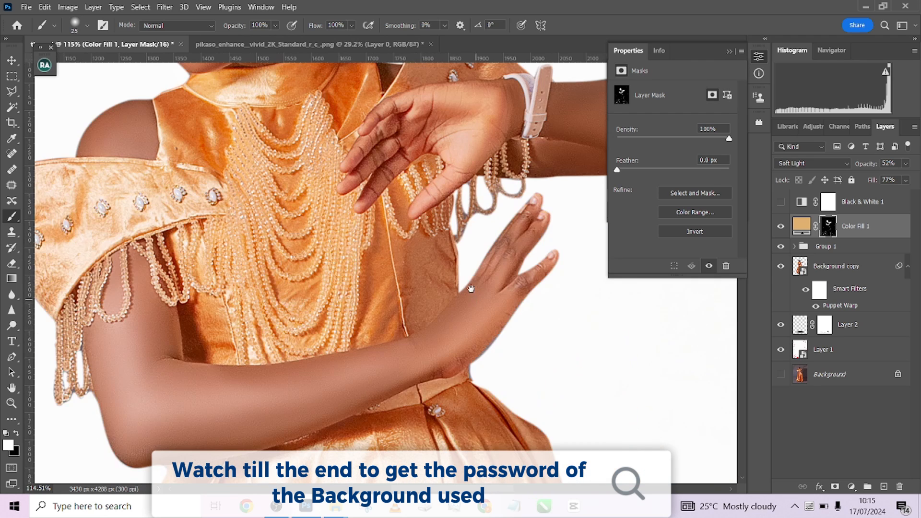
left_click_drag(471, 288, 504, 263)
scroll(503, 263, "down", 3)
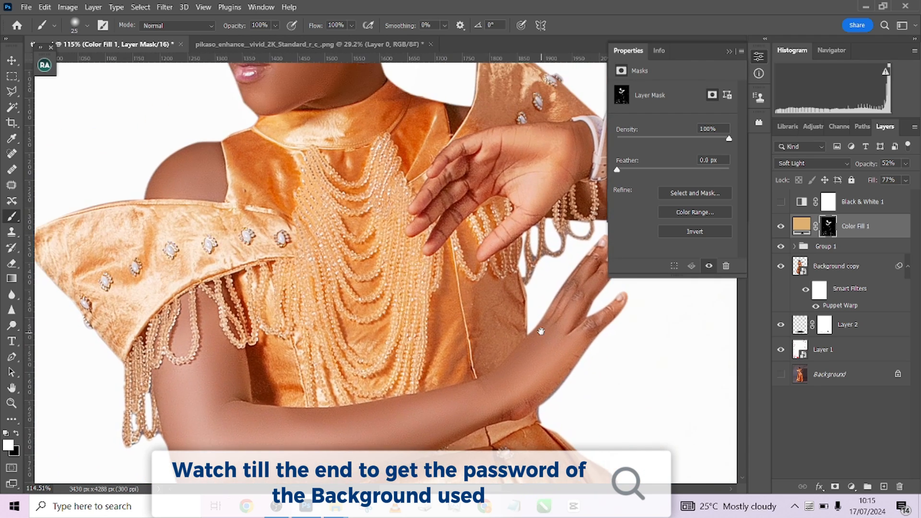
scroll(407, 254, "down", 4)
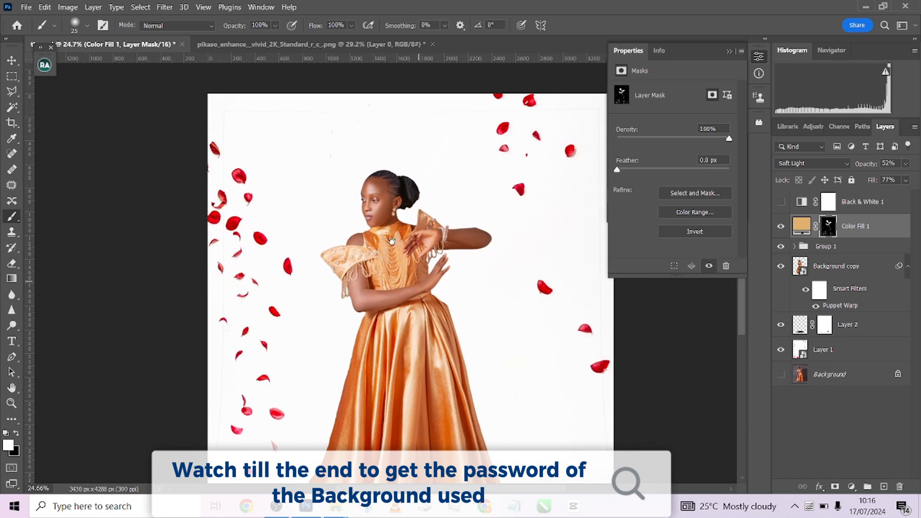
scroll(406, 254, "down", 2)
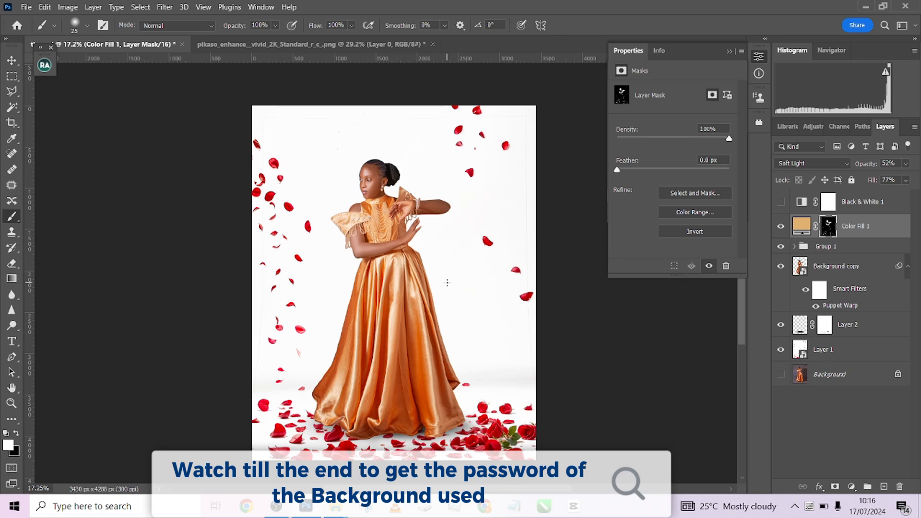
left_click(795, 247)
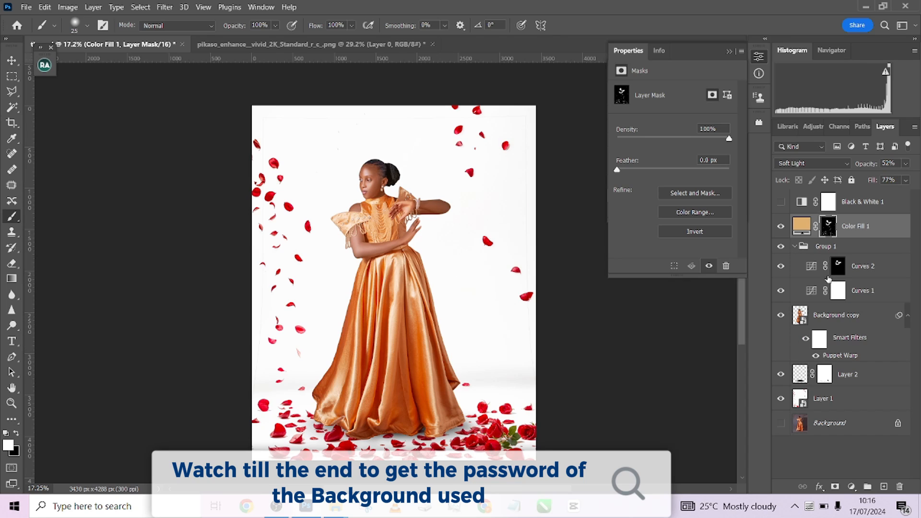
left_click(868, 295)
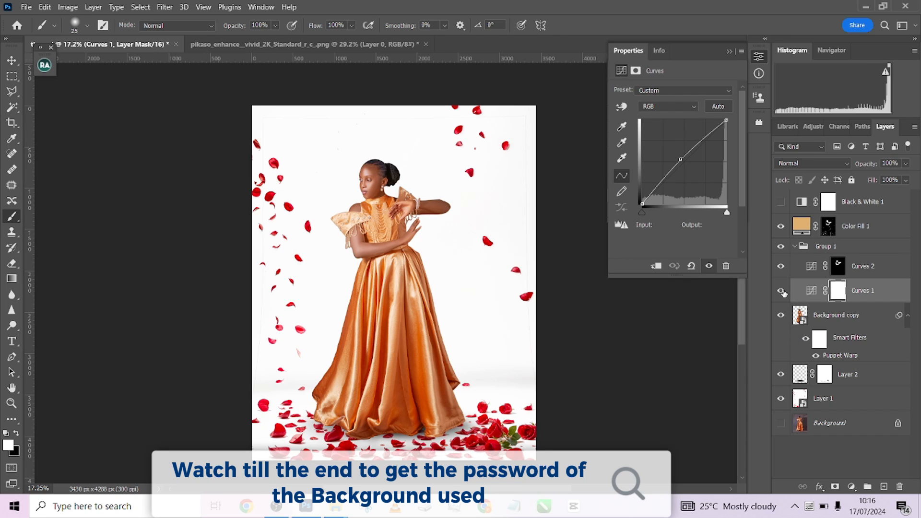
left_click(781, 290)
left_click(781, 291)
Paint black on the Curves 1 mask over the gown's skirt with a 1036 px brush at 28% flow and compare the effect.
left_click(838, 291)
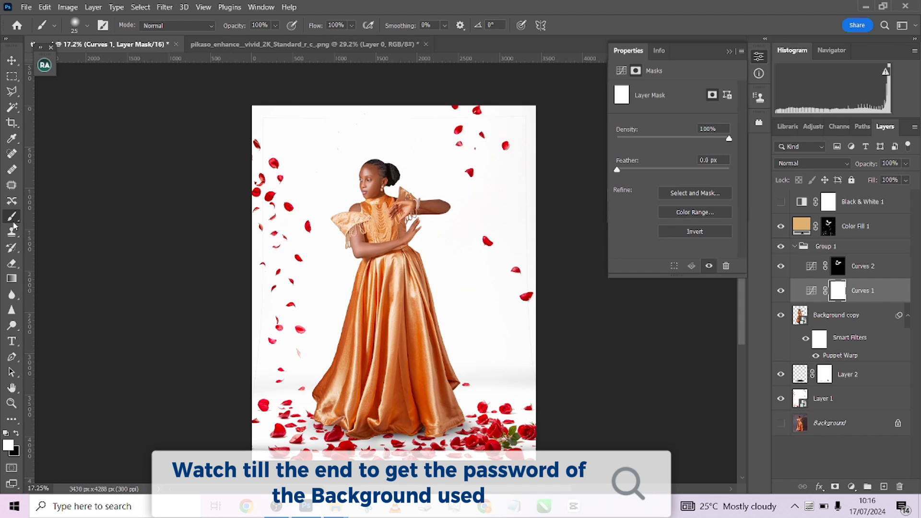
left_click_drag(352, 25, 328, 40)
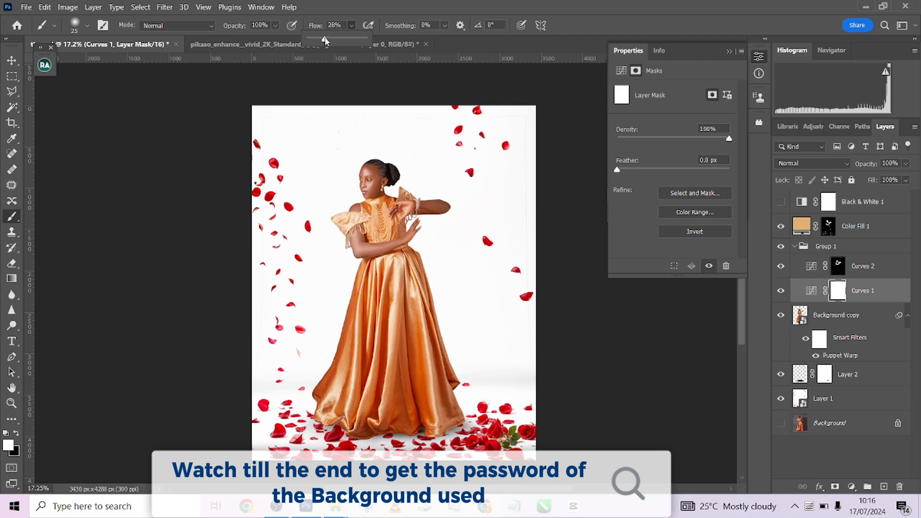
key("x")
left_click_drag(480, 286, 532, 291)
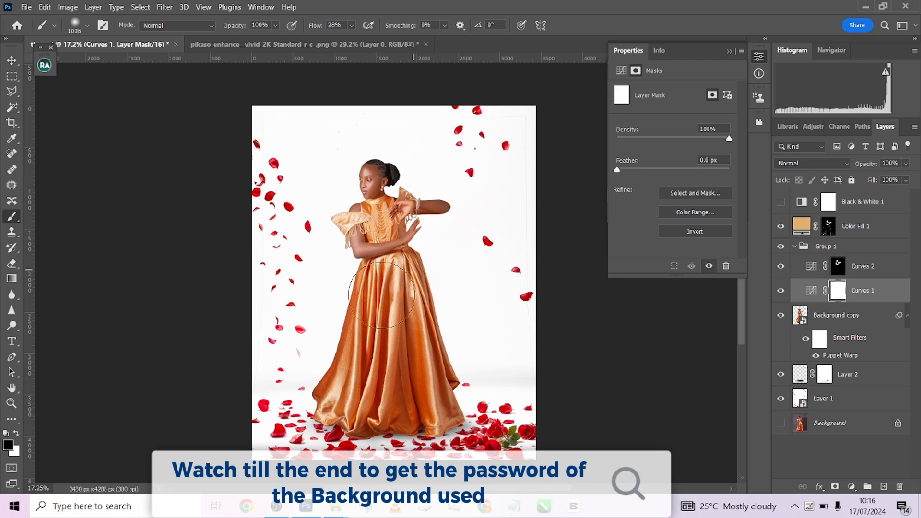
left_click_drag(380, 294, 405, 365)
left_click(781, 290)
left_click(781, 291)
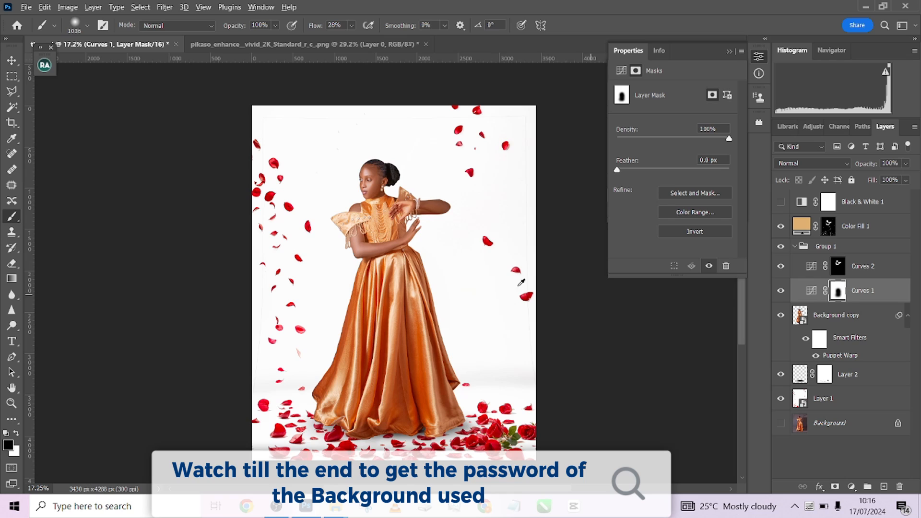
scroll(441, 270, "down", 1)
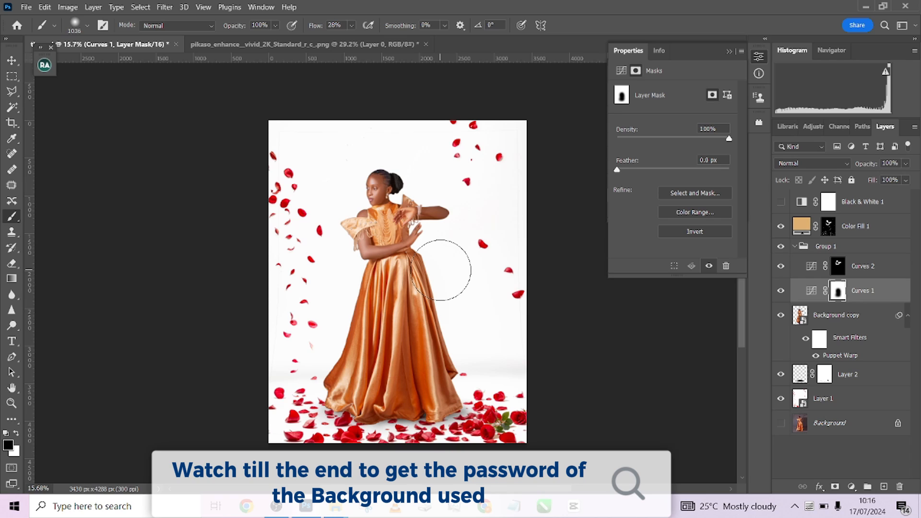
Show only the rose-petal backdrop on Layer 1 and rasterize that layer for cloning.
left_click(868, 401)
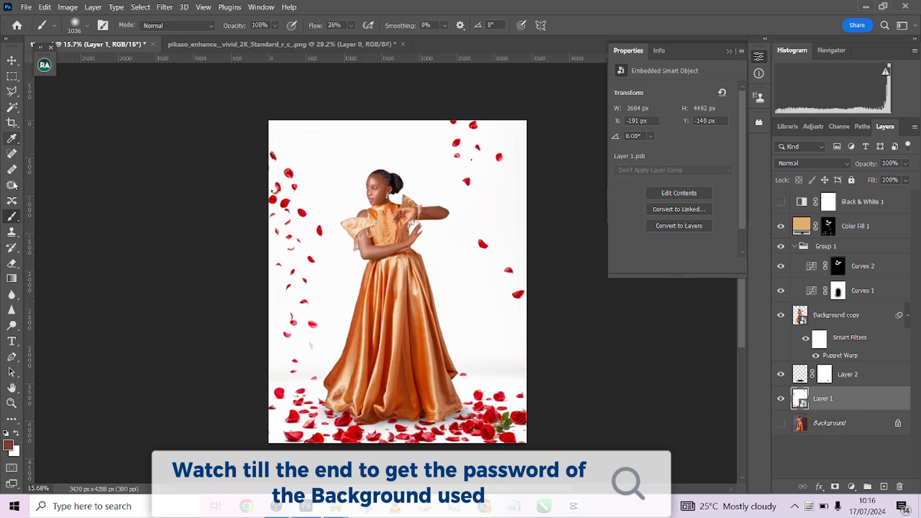
left_click(12, 232)
scroll(437, 434, "up", 5)
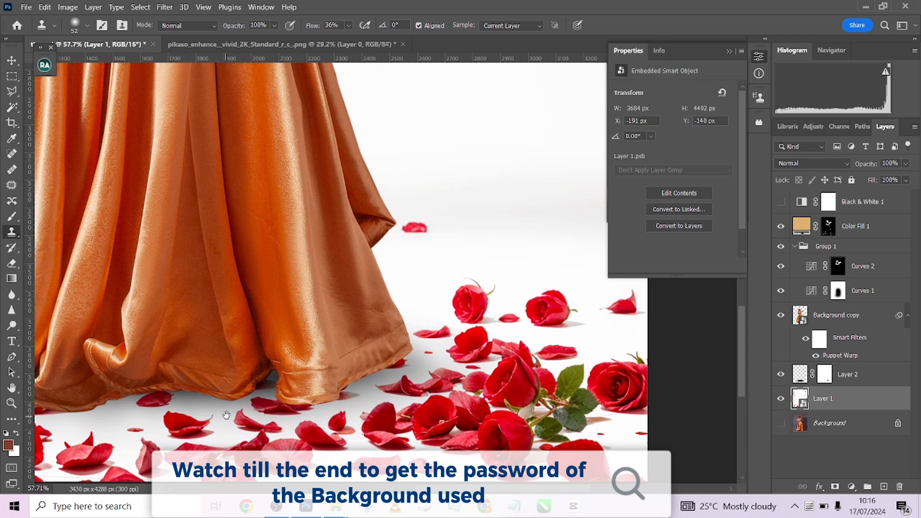
left_click_drag(227, 415, 404, 421)
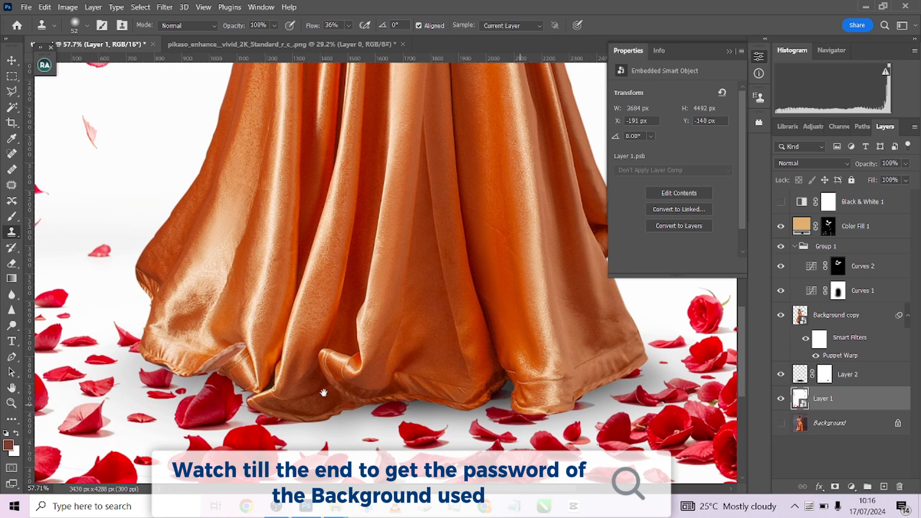
left_click_drag(624, 411, 380, 382)
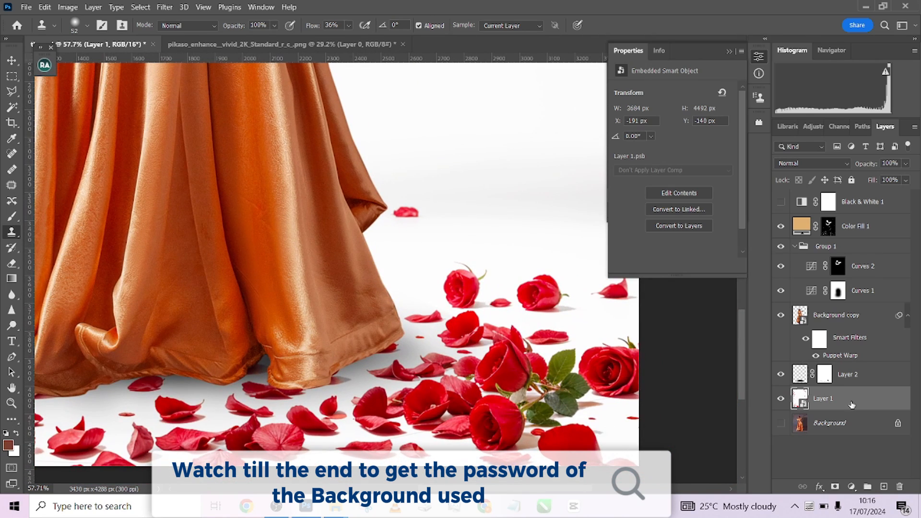
left_click(780, 402, "alt")
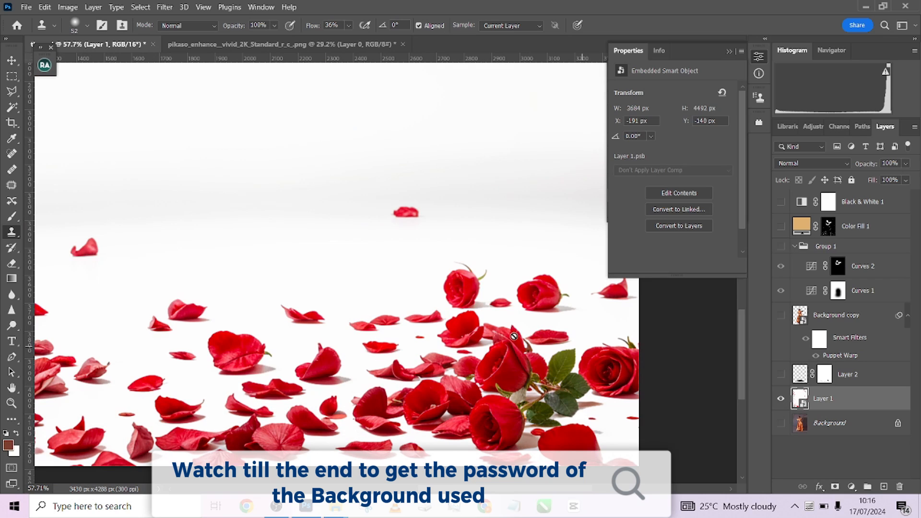
scroll(514, 336, "down", 5)
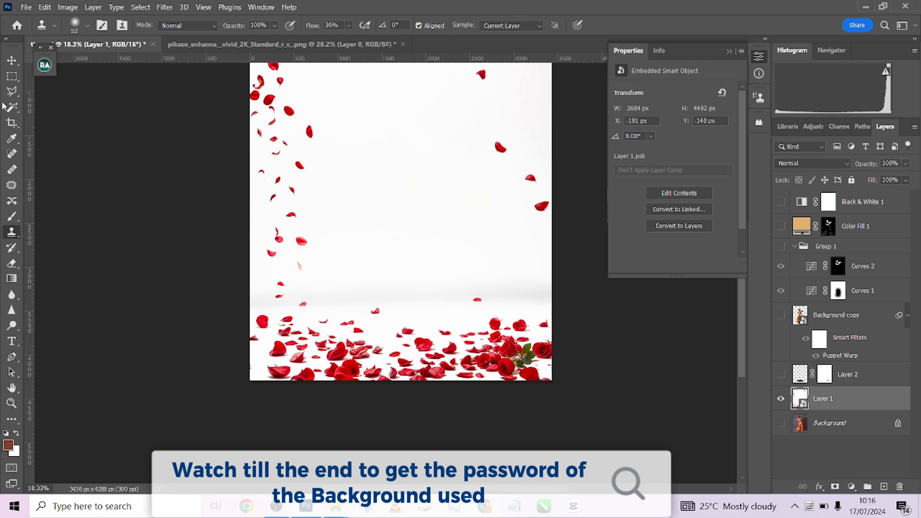
right_click(866, 408)
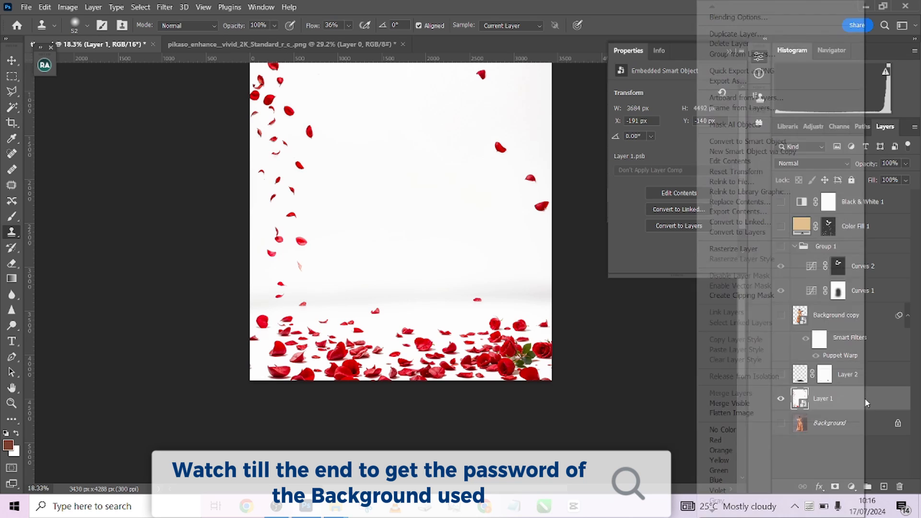
left_click(725, 250)
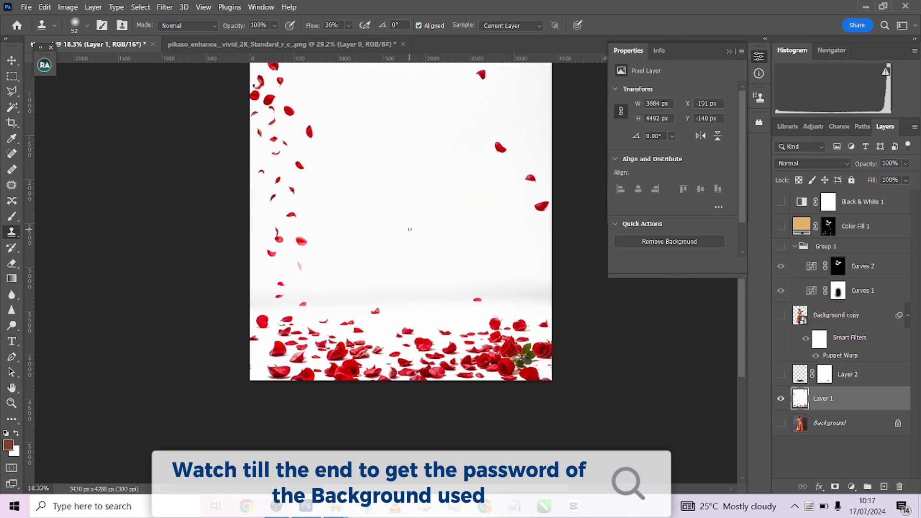
Try to clone the green rose leaves onto the left foreground petals with a 208 px brush at 36% flow.
left_click(10, 109)
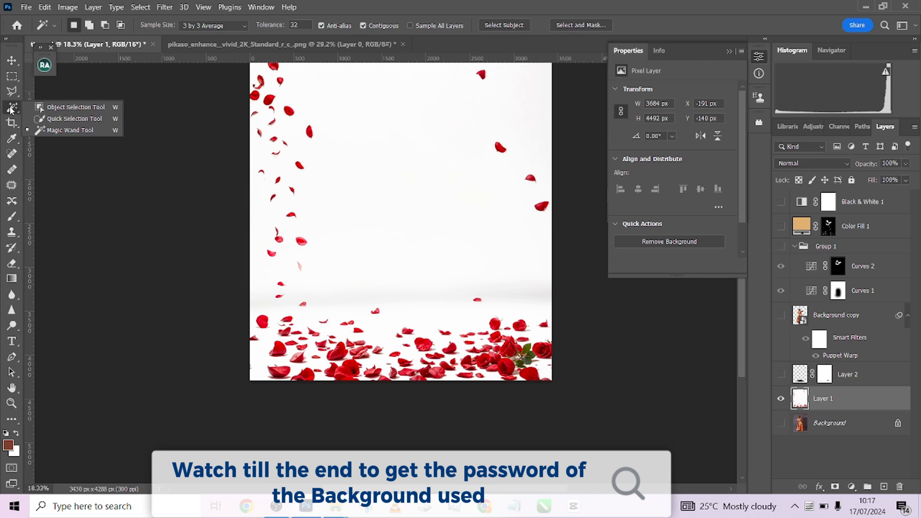
left_click(67, 108)
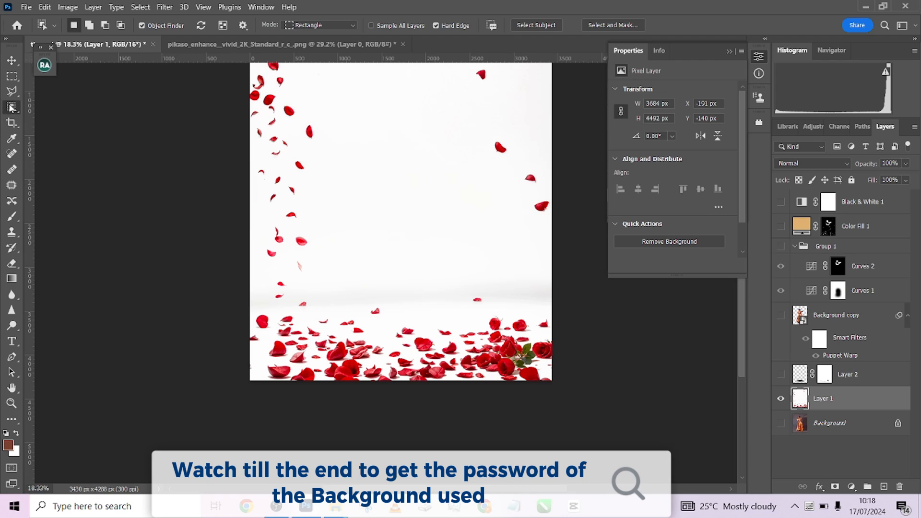
left_click(12, 232)
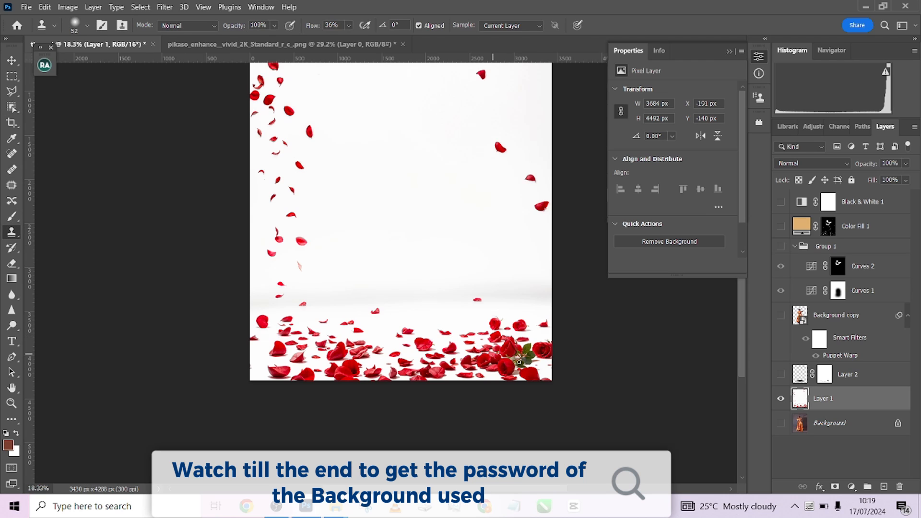
scroll(532, 362, "up", 5)
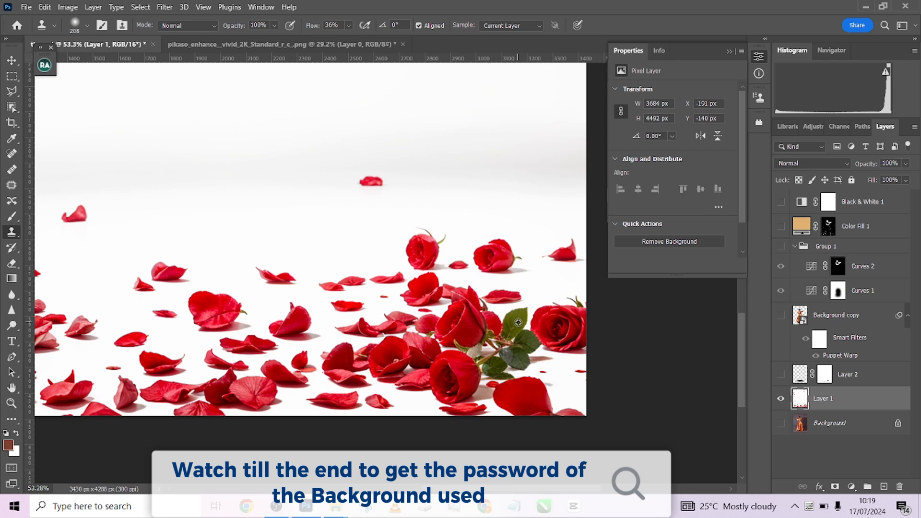
scroll(432, 336, "down", 4)
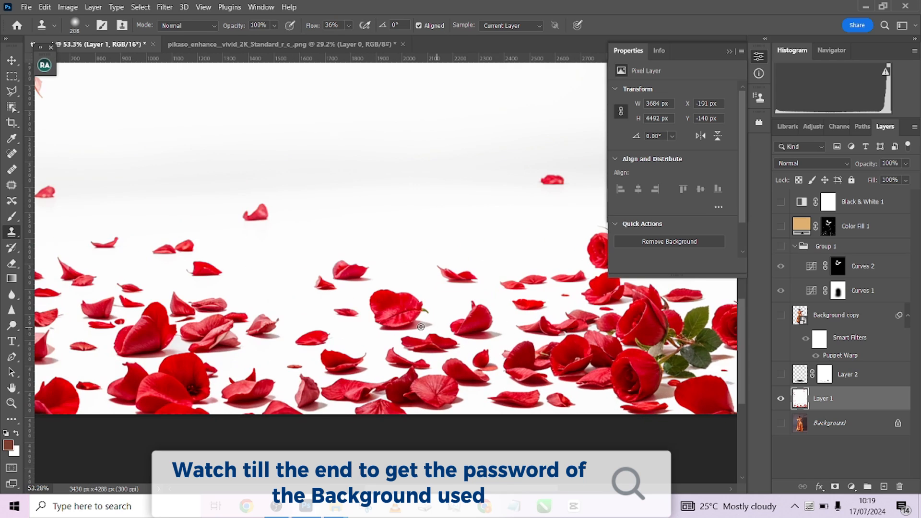
mouse_move(240, 336)
left_mouse_down()
mouse_move(233, 321)
mouse_move(243, 338)
left_mouse_up()
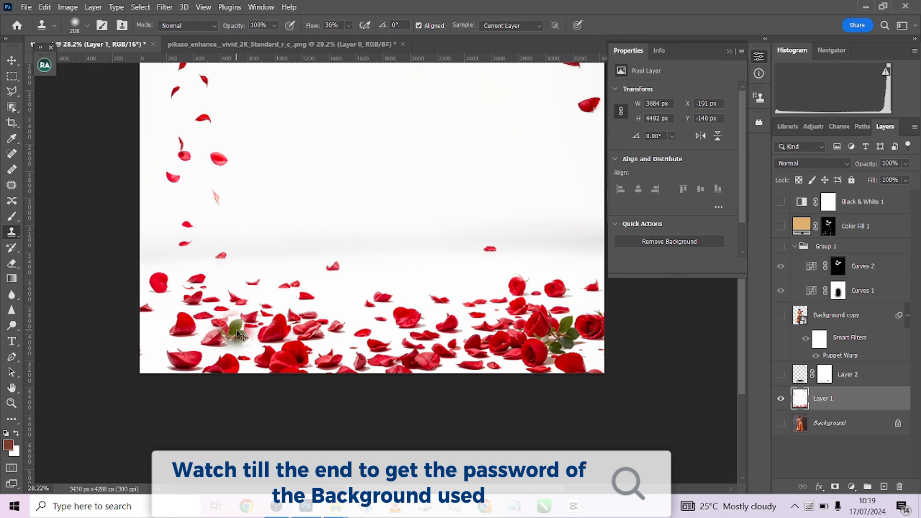
key("ctrl+z")
Clone the roses and green leaves onto the left foreground petals with a 208 px Clone Stamp brush at 100% flow.
left_click_drag(309, 25, 331, 25)
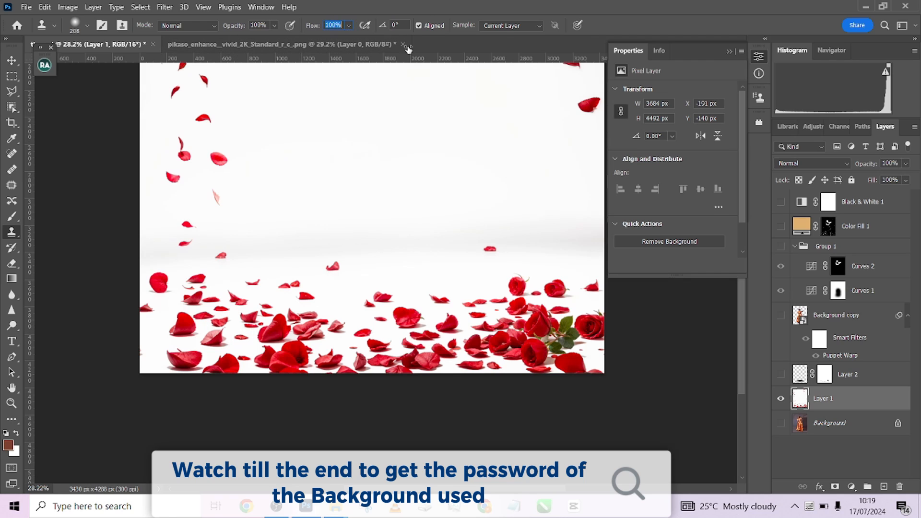
left_click_drag(223, 289, 249, 301)
key("ctrl+z")
mouse_move(251, 334)
left_mouse_down()
mouse_move(239, 328)
mouse_move(234, 344)
mouse_move(253, 345)
mouse_move(218, 351)
mouse_move(213, 335)
mouse_move(228, 336)
mouse_move(205, 330)
mouse_move(216, 336)
left_mouse_up()
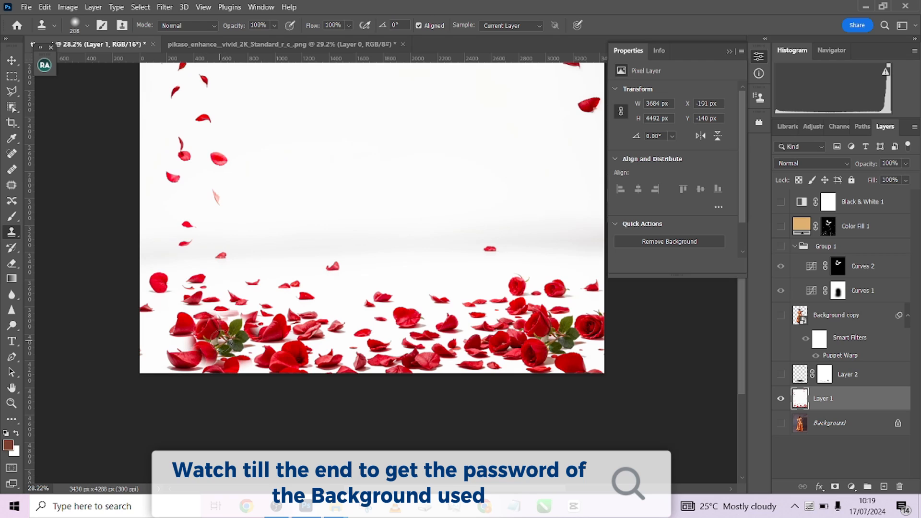
Clone the leafy rose cluster onto the upper middle of the petal floor with a 168 px brush.
right_click(566, 327, "alt")
right_click(566, 326, "alt")
right_click(565, 326, "alt")
left_click(568, 324, "alt")
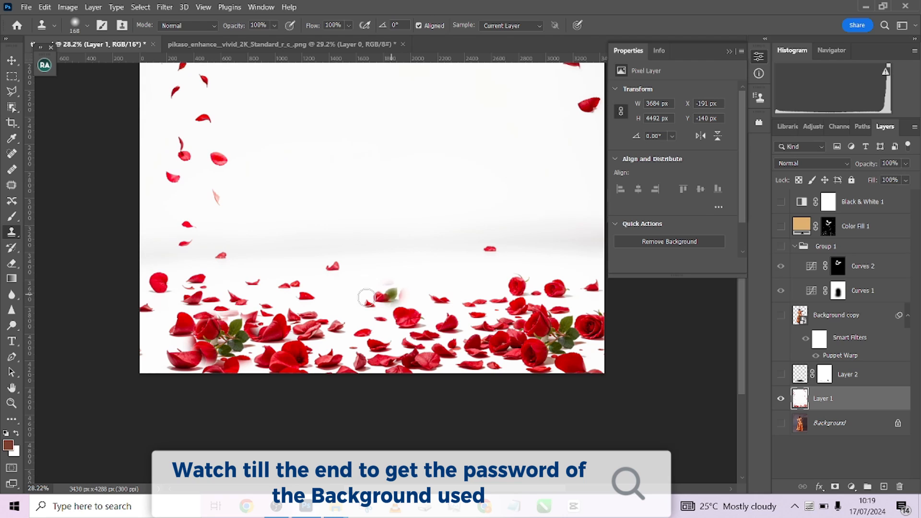
mouse_move(342, 297)
left_mouse_down()
mouse_move(337, 316)
mouse_move(317, 309)
mouse_move(342, 296)
mouse_move(349, 317)
mouse_move(330, 299)
mouse_move(335, 292)
mouse_move(318, 294)
mouse_move(334, 285)
mouse_move(291, 298)
mouse_move(316, 299)
mouse_move(319, 286)
mouse_move(313, 298)
mouse_move(303, 285)
mouse_move(335, 315)
mouse_move(363, 301)
left_mouse_up()
Clone the rose and its leaves into the backdrop's lower-left corner with a 347 px brush.
scroll(362, 301, "down", 3)
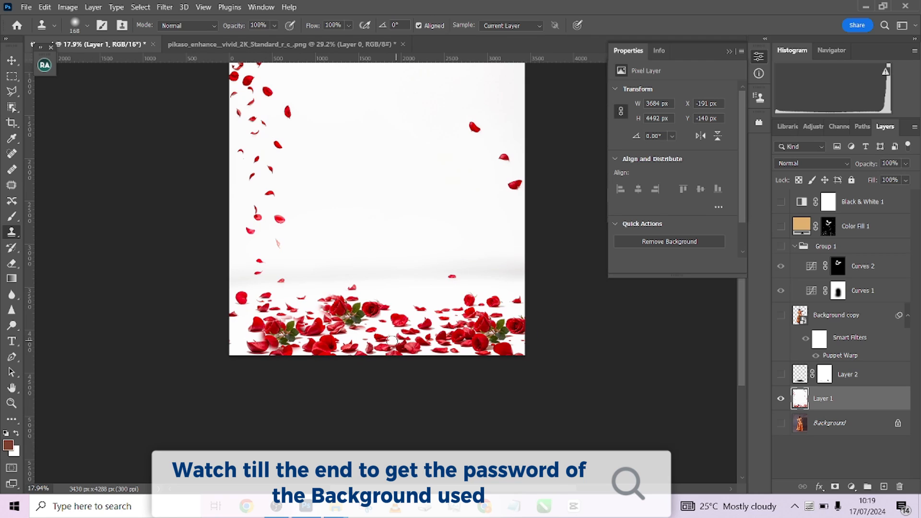
mouse_move(500, 334)
left_mouse_down()
mouse_move(510, 334)
mouse_move(497, 334)
left_mouse_up()
left_click(500, 330)
left_click(240, 336)
mouse_move(241, 336)
left_mouse_down()
mouse_move(252, 331)
mouse_move(255, 342)
mouse_move(252, 321)
mouse_move(230, 344)
left_mouse_up()
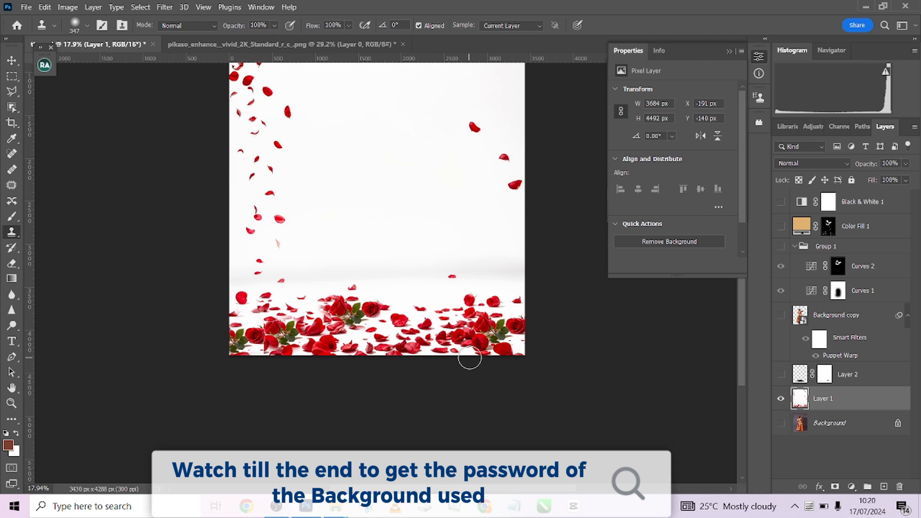
Add a Hue/Saturation adjustment above Layer 1 and target its Reds by sampling a petal on the floor.
scroll(469, 356, "down", 2)
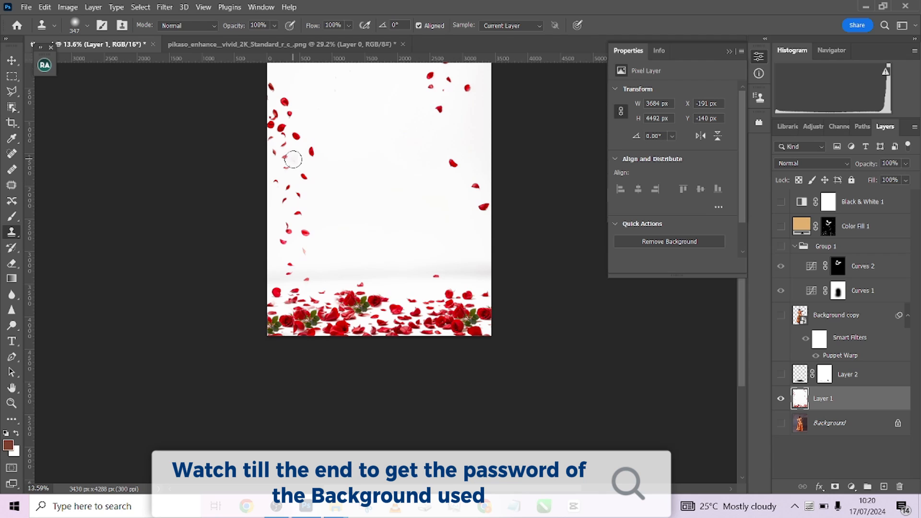
scroll(335, 208, "up", 3)
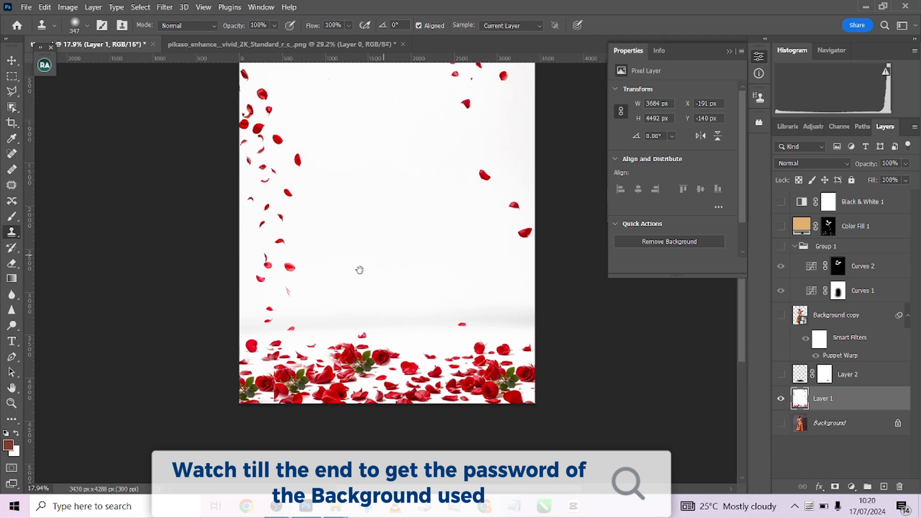
left_click(853, 486)
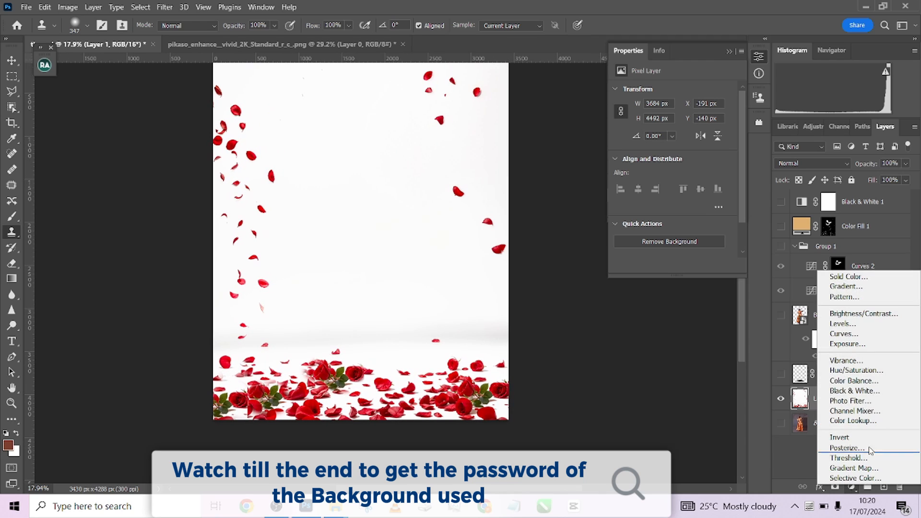
left_click(852, 370)
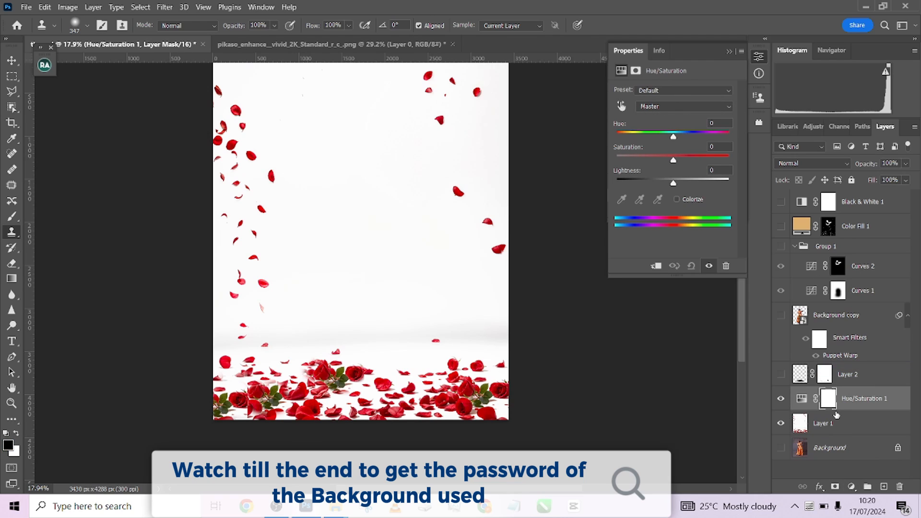
left_click(803, 399)
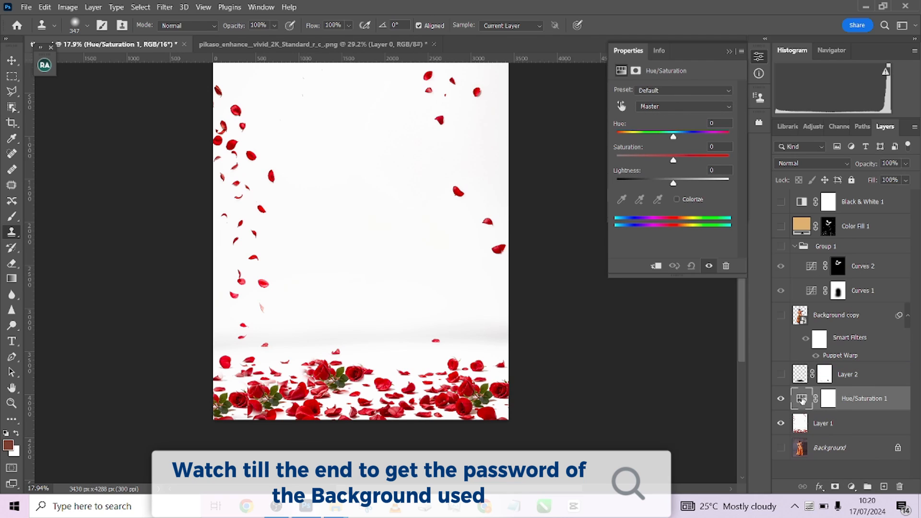
left_click(622, 106)
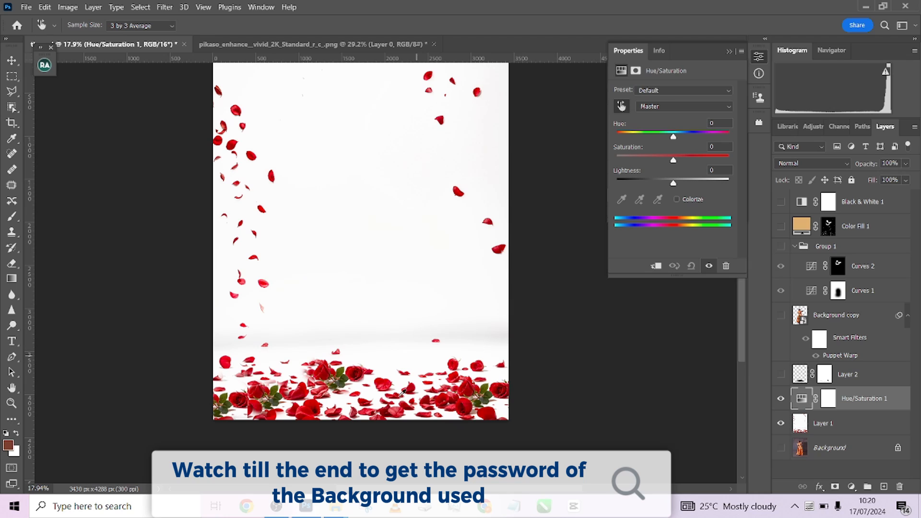
left_click(386, 379)
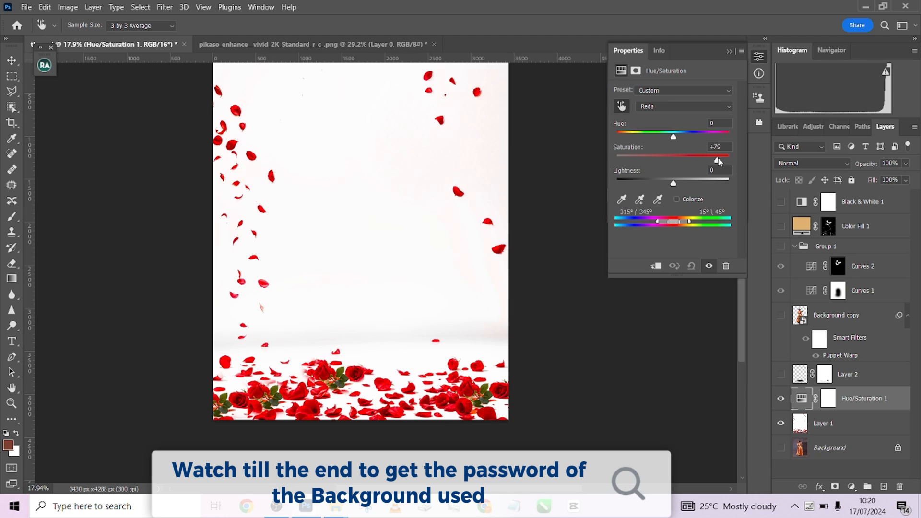
Set the Reds saturation to +86 and lightness to +19, and compare the backdrop with and without the adjustment.
left_click_drag(685, 161, 591, 181)
left_click_drag(729, 160, 603, 186)
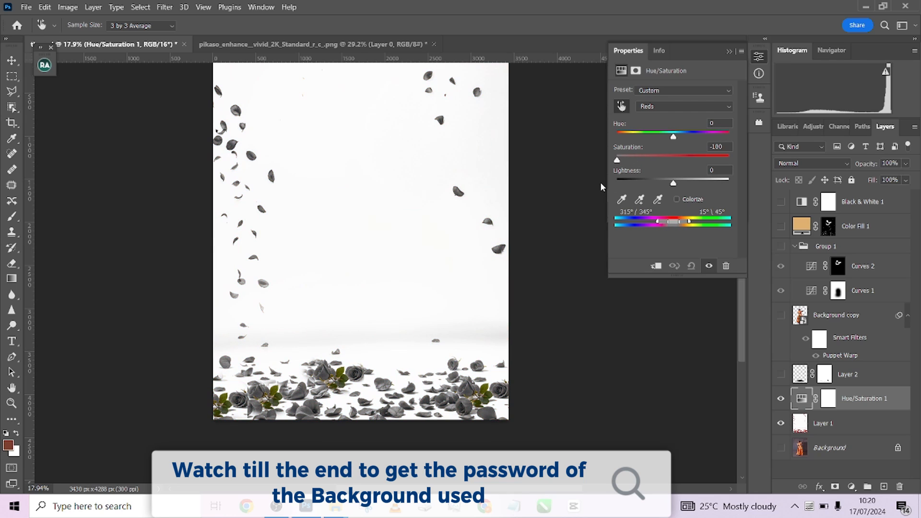
left_click_drag(600, 182, 684, 184)
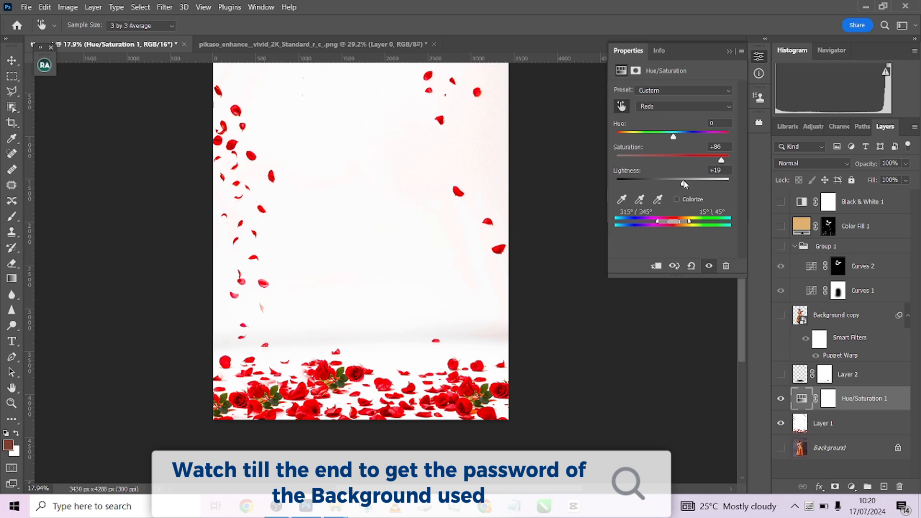
left_click(781, 400)
left_click(781, 399)
left_click(781, 399)
left_click(781, 399)
left_click(781, 399)
left_click(781, 398)
Set the lower limits of the Reds range to 236°/4° and compare the backdrop with and without Hue/Saturation 1.
mouse_move(659, 223)
left_mouse_down()
mouse_move(617, 226)
mouse_move(646, 231)
left_mouse_up()
mouse_move(689, 221)
left_mouse_down()
mouse_move(714, 222)
mouse_move(686, 221)
left_mouse_up()
mouse_move(711, 221)
left_mouse_down()
mouse_move(723, 221)
mouse_move(713, 222)
left_mouse_up()
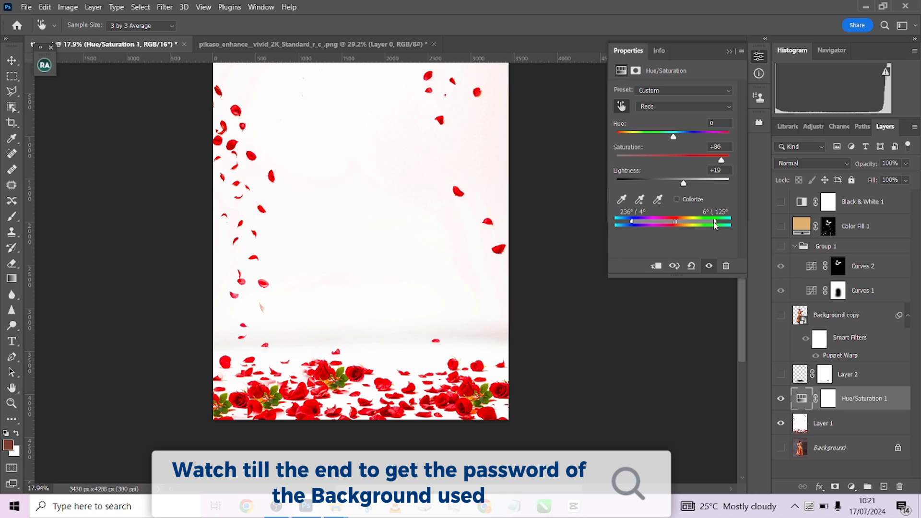
key("ctrl+z")
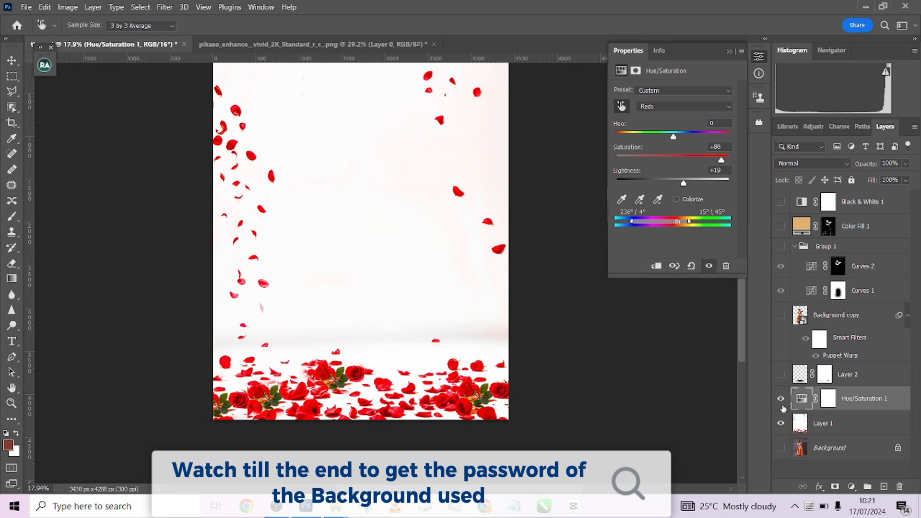
left_click(781, 401)
left_click(781, 400)
left_click(781, 400)
left_click(781, 401)
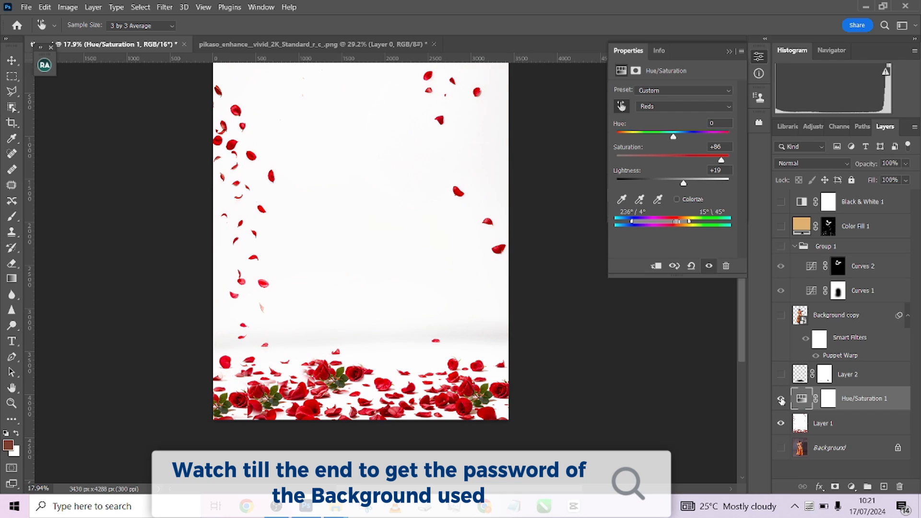
left_click(782, 400)
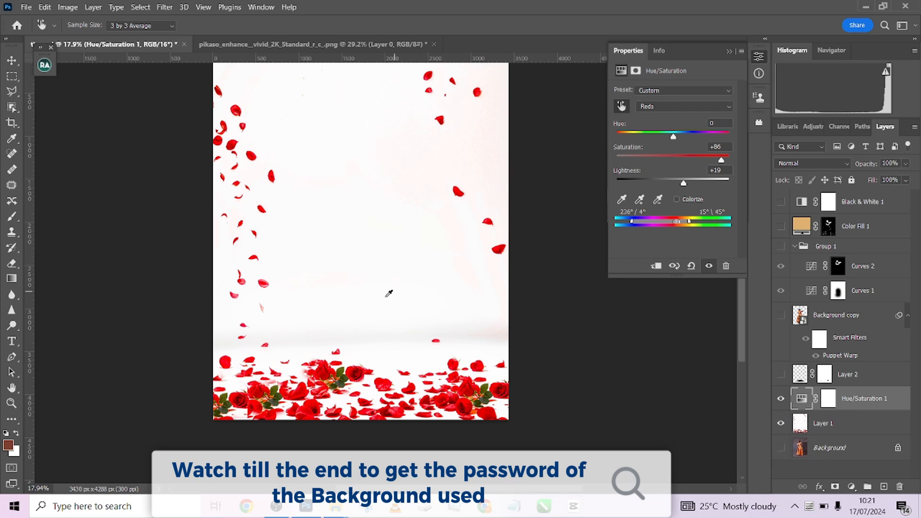
Show Layer 2, Background copy, Group 1 and Color Fill 1 again, keeping Black & White 1 hidden.
scroll(442, 273, "down", 2)
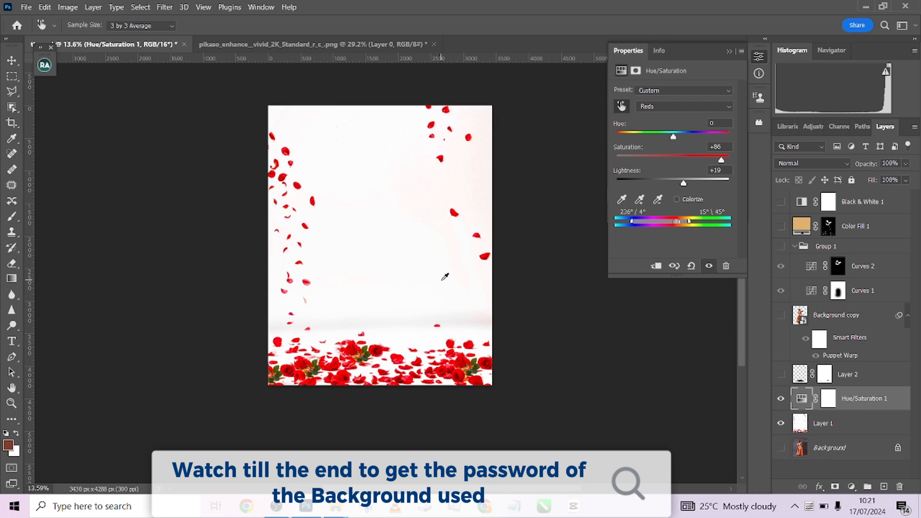
left_click(781, 374)
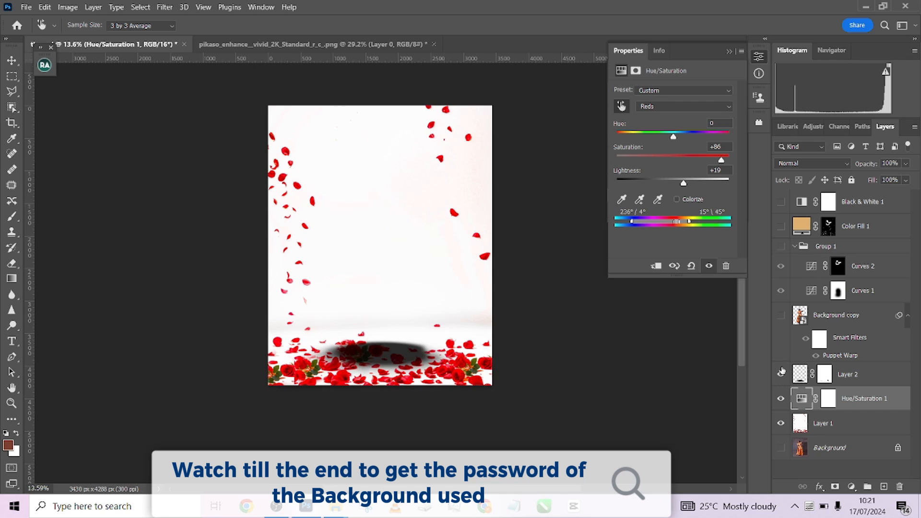
left_click(781, 315)
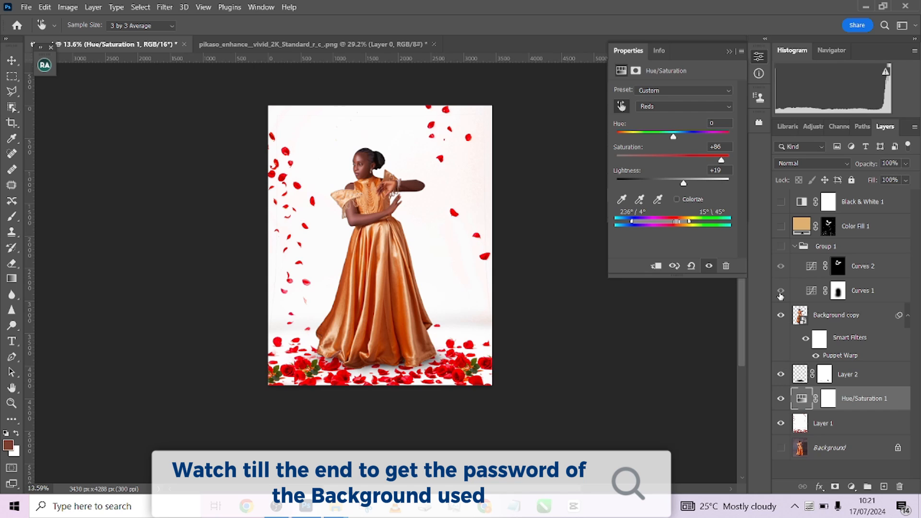
left_click(781, 246)
left_click(781, 226)
left_click(781, 201)
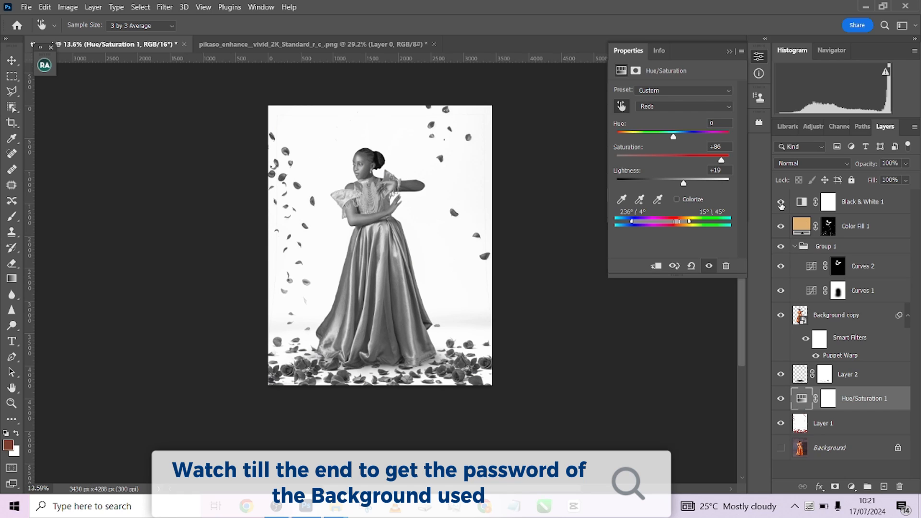
left_click(781, 201)
Delete the layer mask of Black & White 1 and compare the image with and without Hue/Saturation 1.
left_click(894, 199)
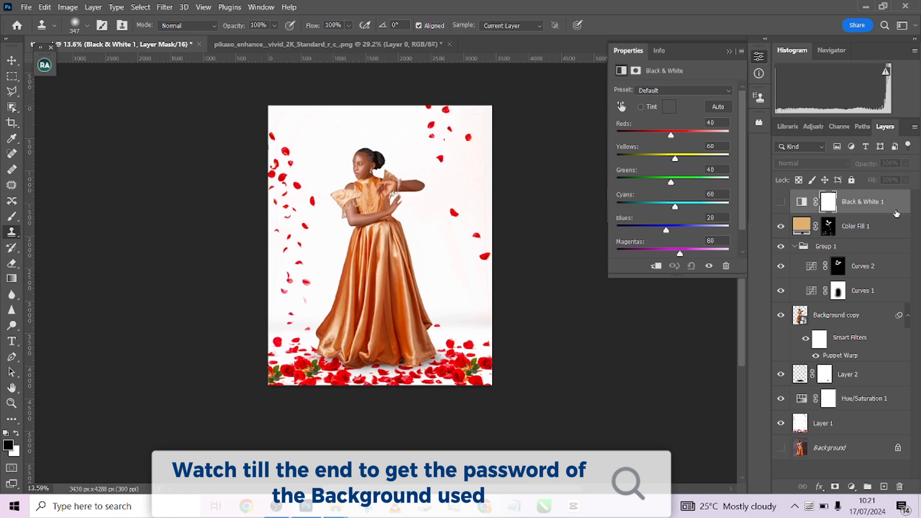
key("Delete")
left_click(783, 403)
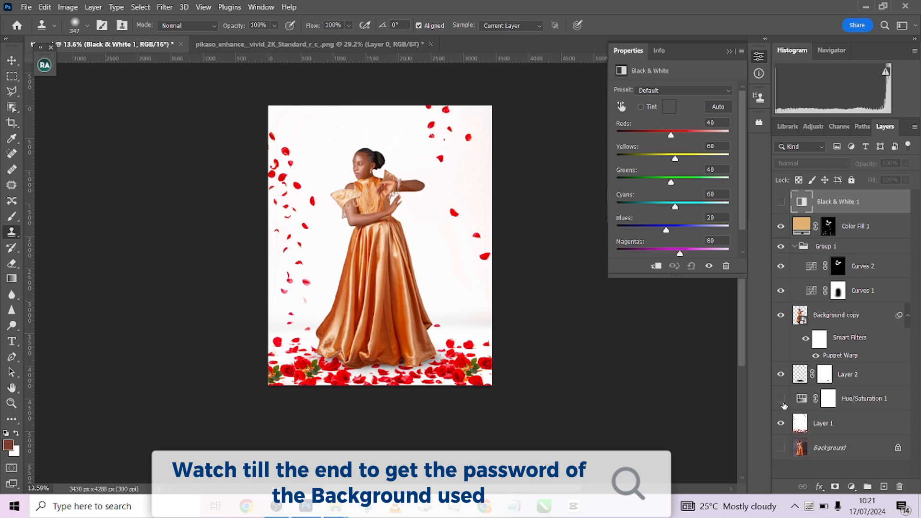
left_click(783, 403)
left_click(783, 403)
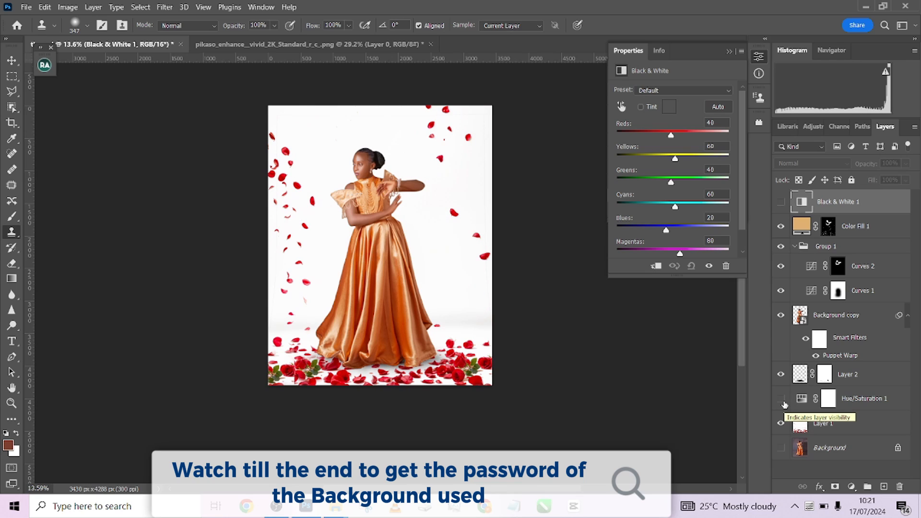
left_click(784, 404)
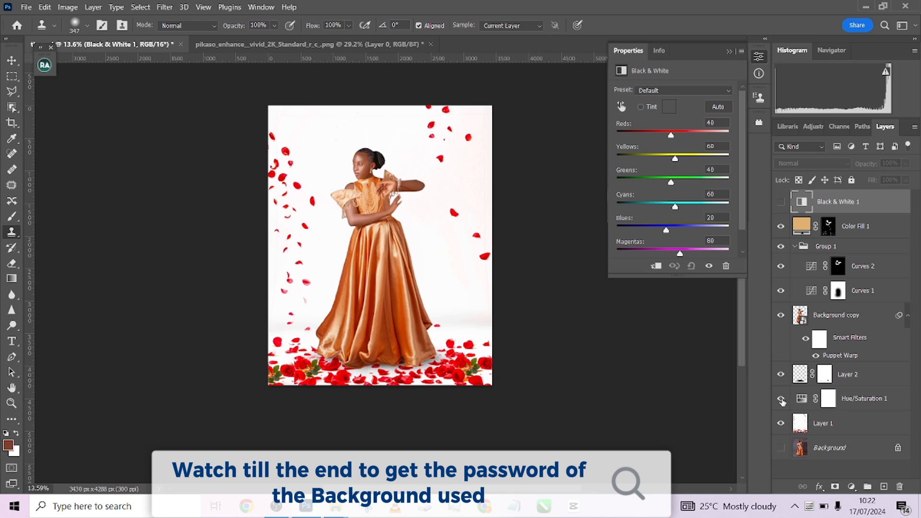
Select a falling petal beside the woman on Layer 1 with the Quick Selection tool and copy it to a new layer.
left_click(855, 432)
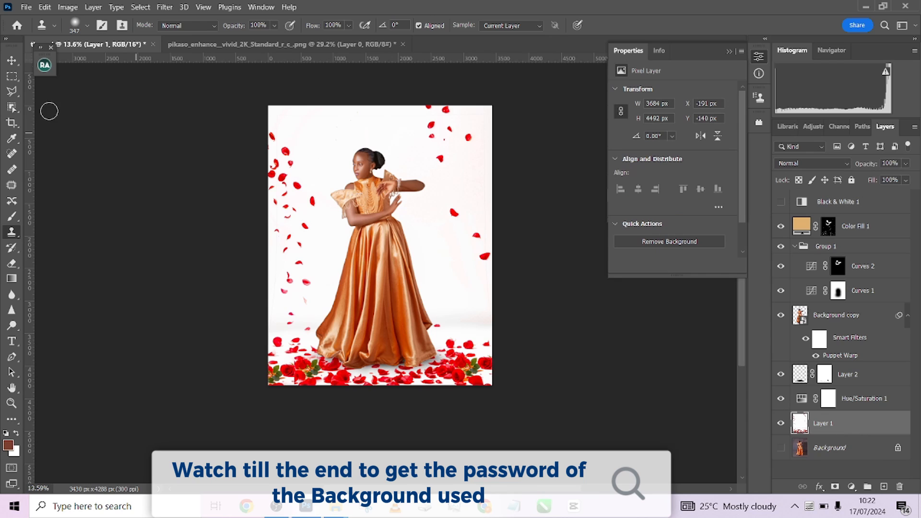
left_click(10, 96)
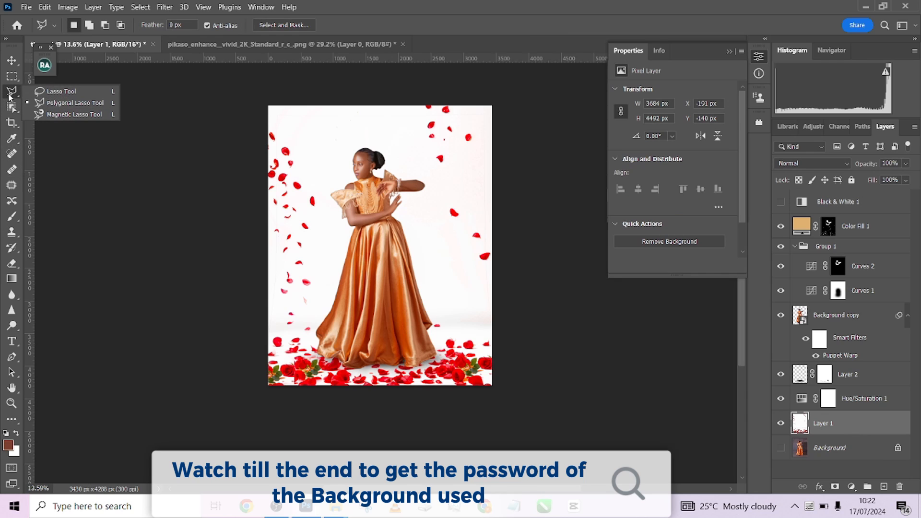
left_click(12, 106)
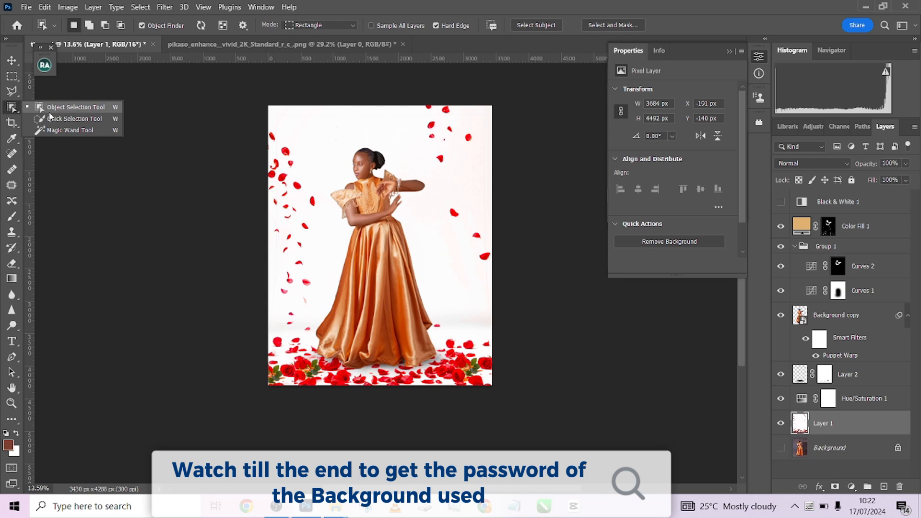
left_click(67, 118)
scroll(472, 322, "up", 4)
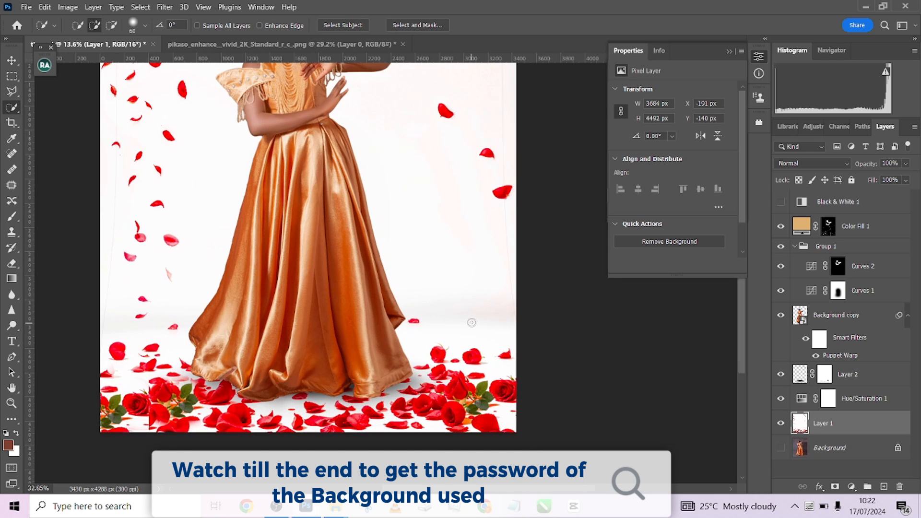
scroll(484, 350, "up", 2)
left_click_drag(413, 265, 438, 388)
scroll(451, 250, "down", 1)
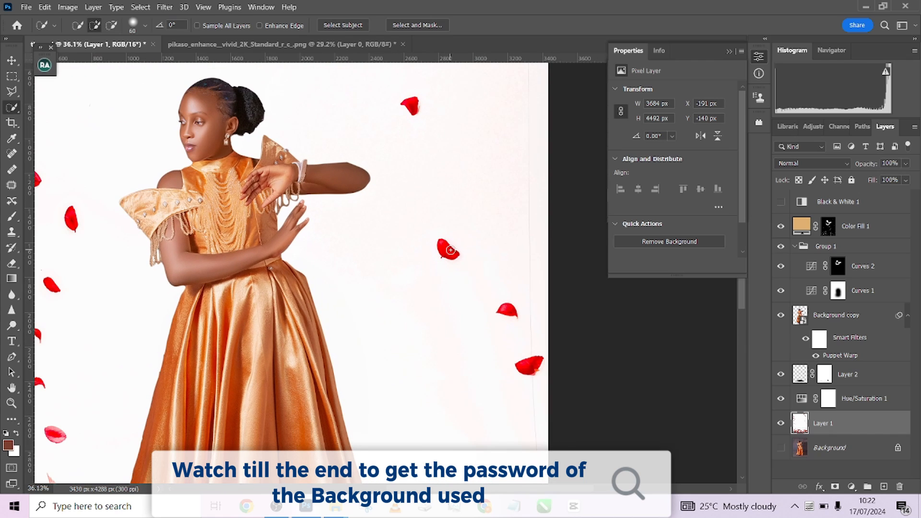
right_click(450, 250, "alt")
left_click(446, 249)
right_click(448, 247)
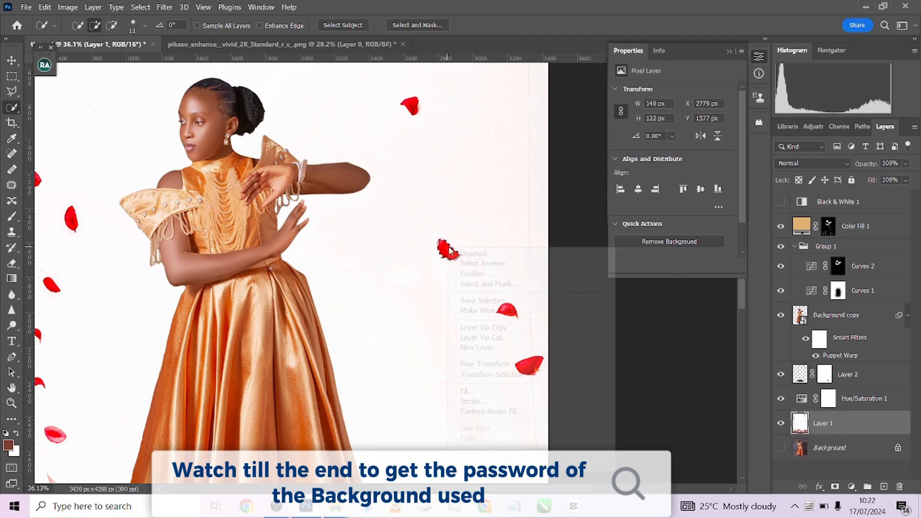
left_click(486, 328)
Move the copied petal onto the gown's waist and place its layer above Color Fill 1.
key("v")
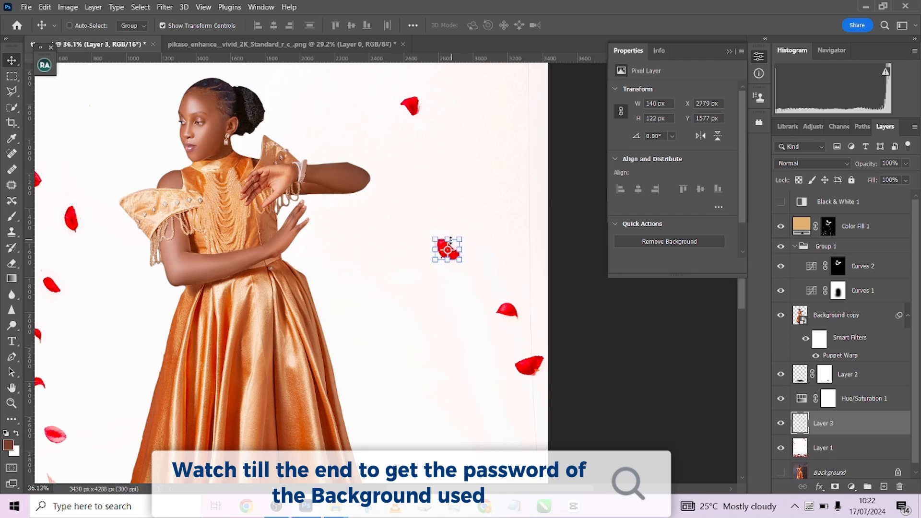
left_click_drag(452, 247, 299, 296)
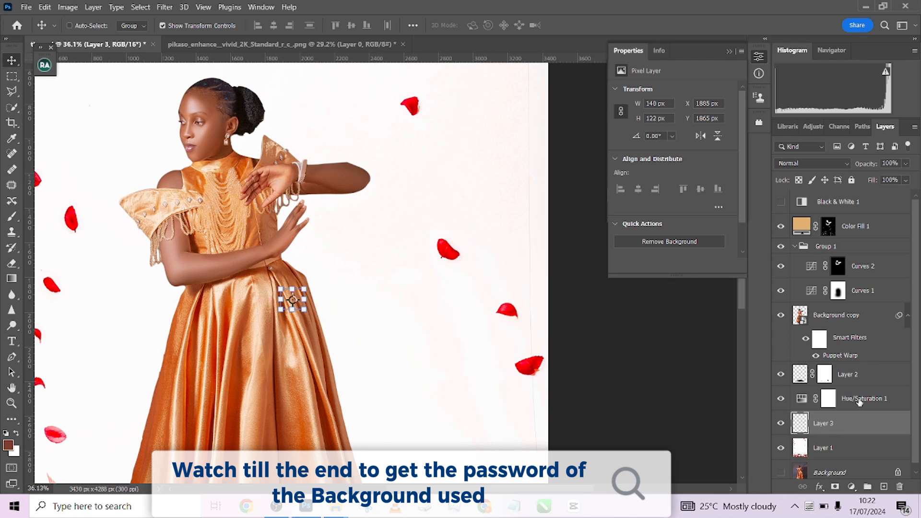
left_click_drag(871, 424, 837, 152)
left_click_drag(789, 424, 815, 216)
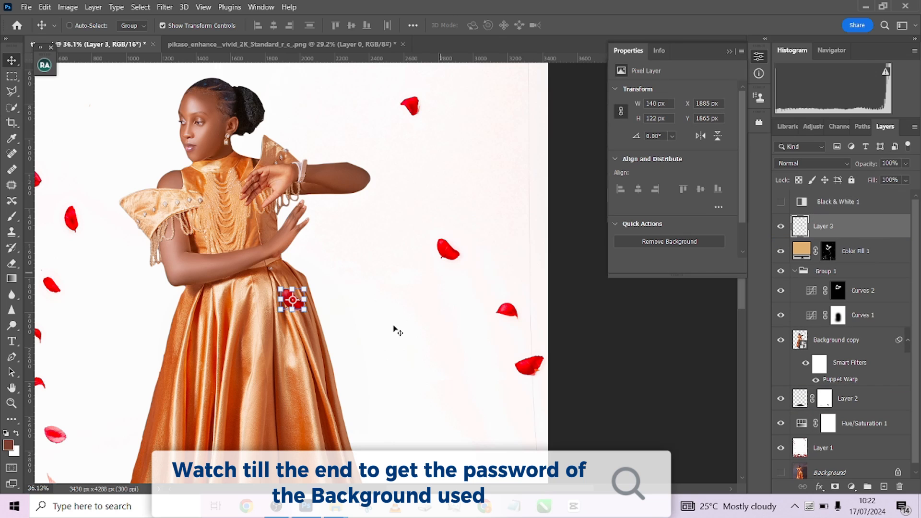
Enlarge the petal to about 219 px wide on the skirt's lower-left edge and place a copy on the skirt's right edge.
scroll(348, 295, "down", 3)
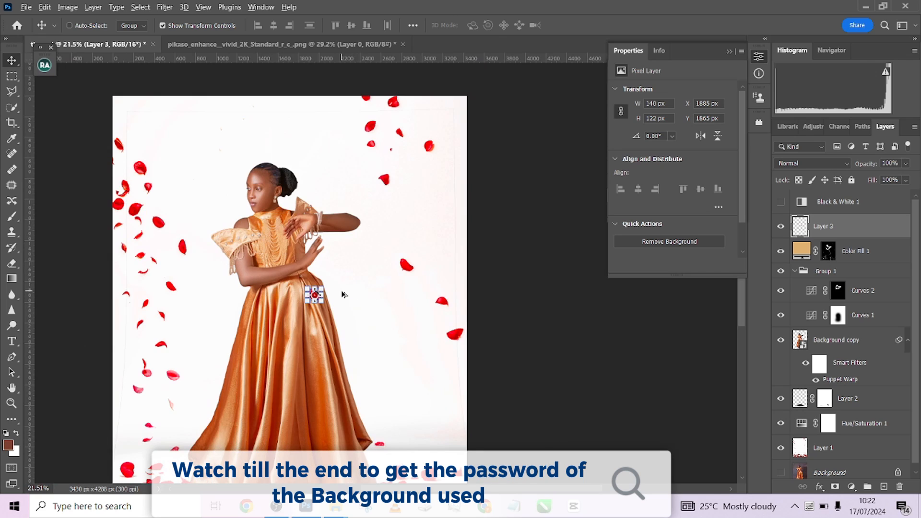
scroll(349, 290, "down", 2)
left_click_drag(353, 280, 374, 362)
left_click(596, 28)
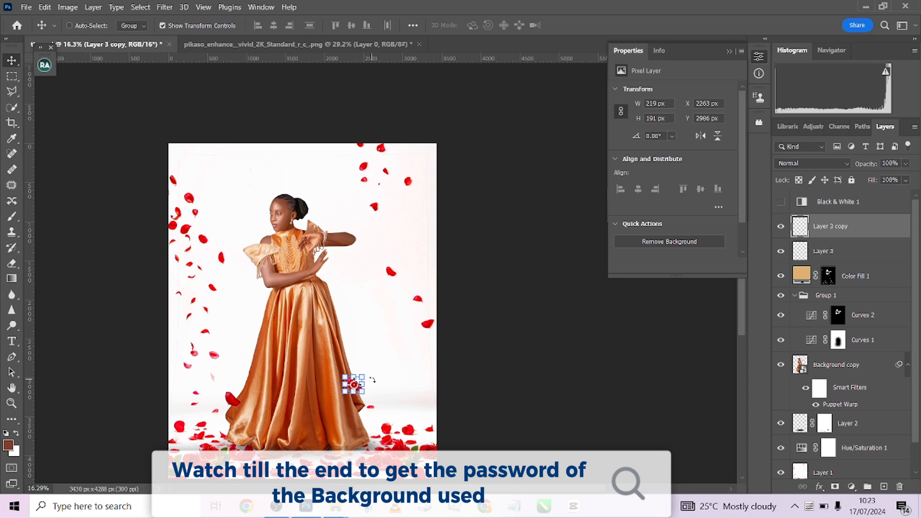
Rotate the petal on the skirt's right edge to a near-upright angle, move it down to the hem and duplicate it.
key("ctrl+t")
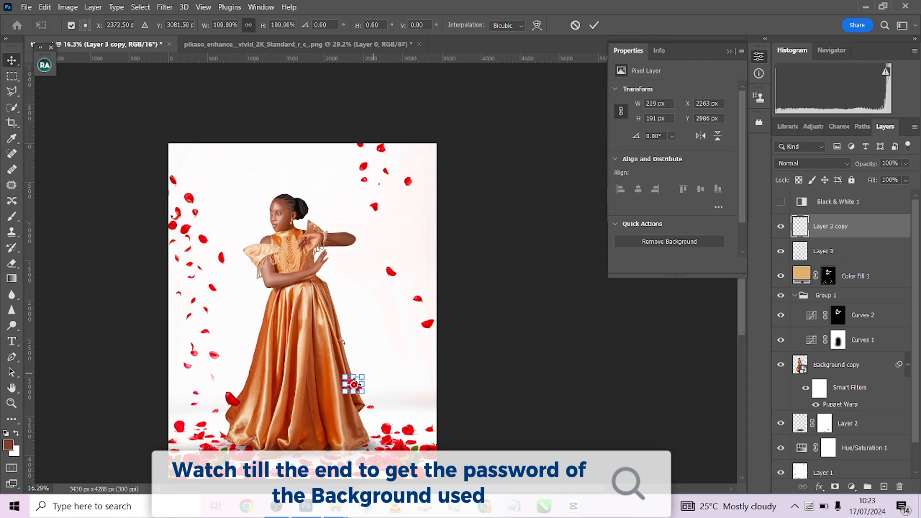
left_click_drag(342, 341, 312, 380)
left_click(595, 25)
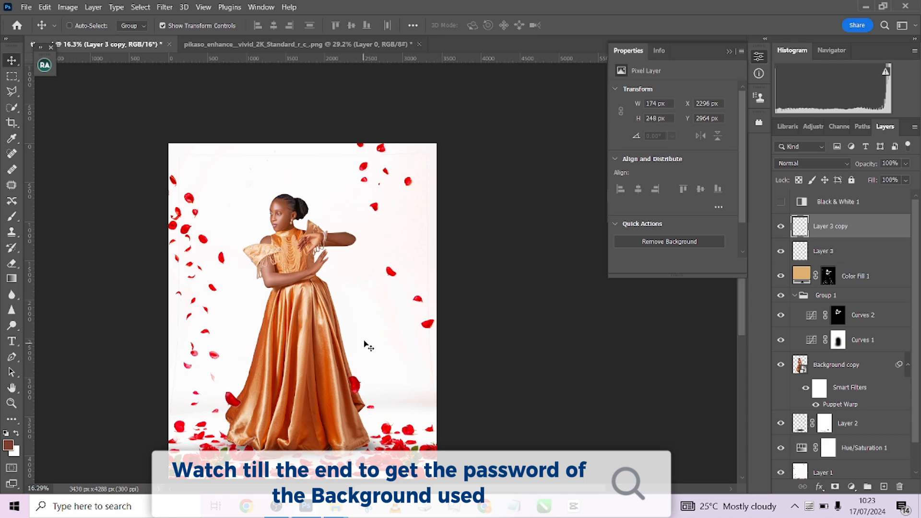
left_click_drag(363, 340, 375, 382)
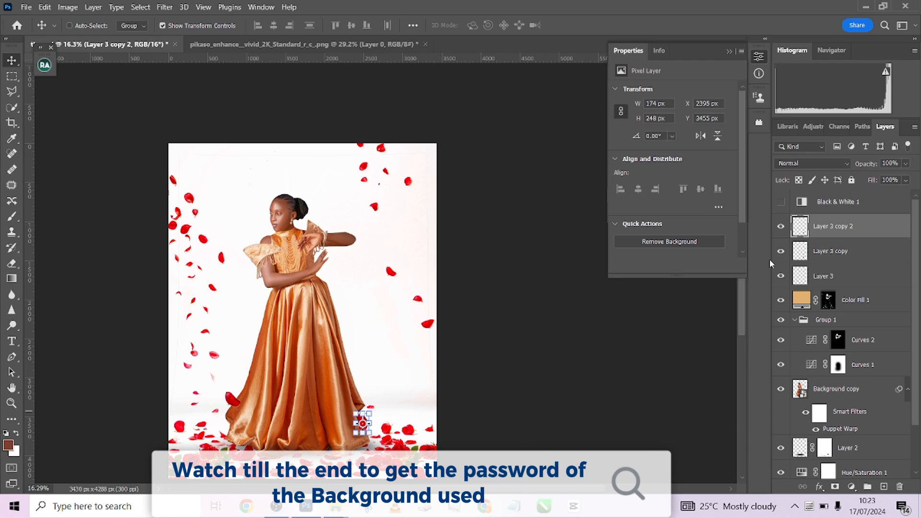
Move the duplicate petal up to the gown's right hip, scale it to about 40% and rotate it about -29°.
left_click_drag(399, 297, 384, 202)
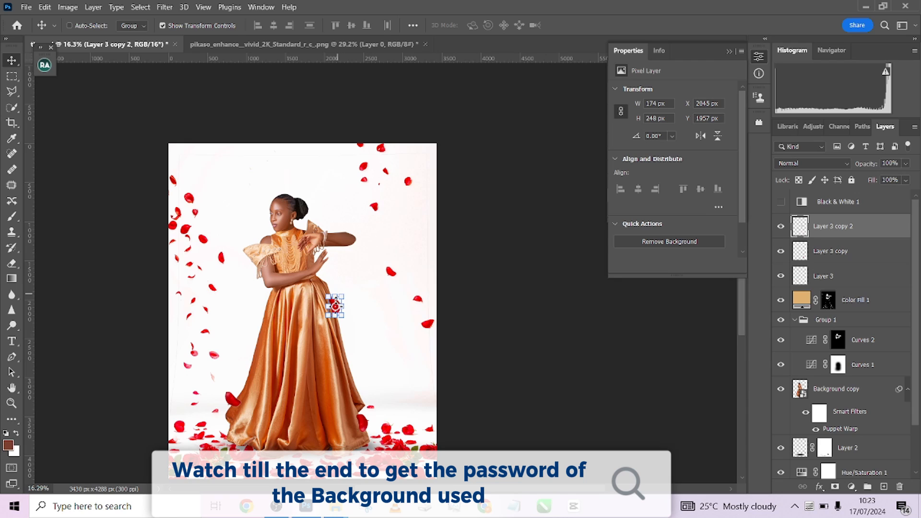
key("ctrl+t")
left_click_drag(335, 295, 353, 288)
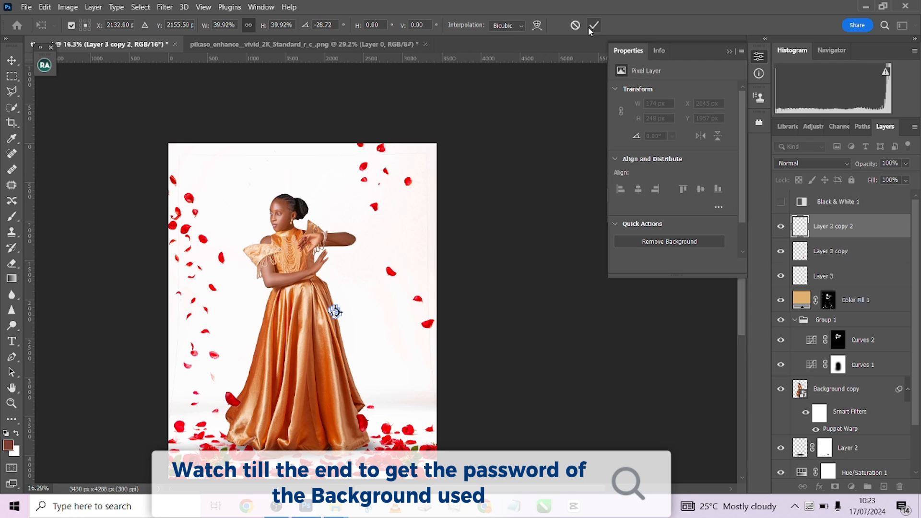
key("Return")
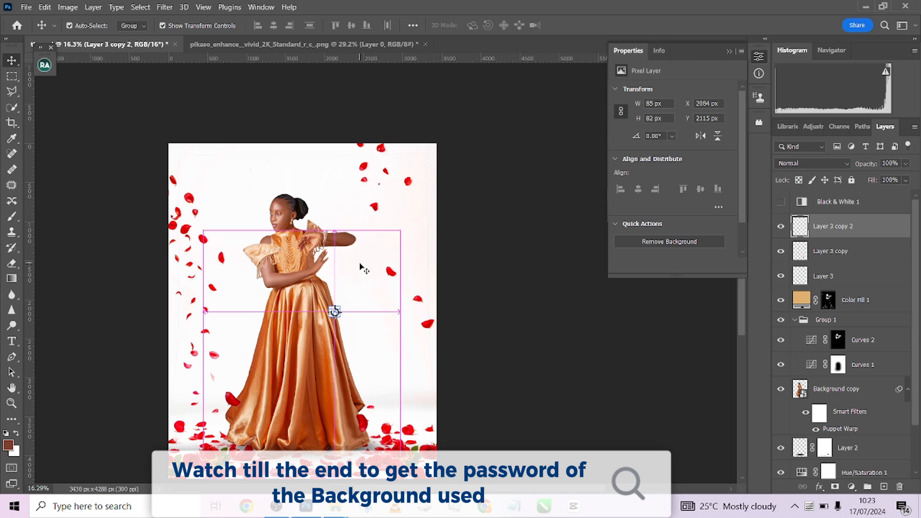
Scatter three copies of the small petal over the skirt's front and the left side of the waist.
left_click_drag(362, 267, 370, 230)
key("ctrl")
key("ctrl")
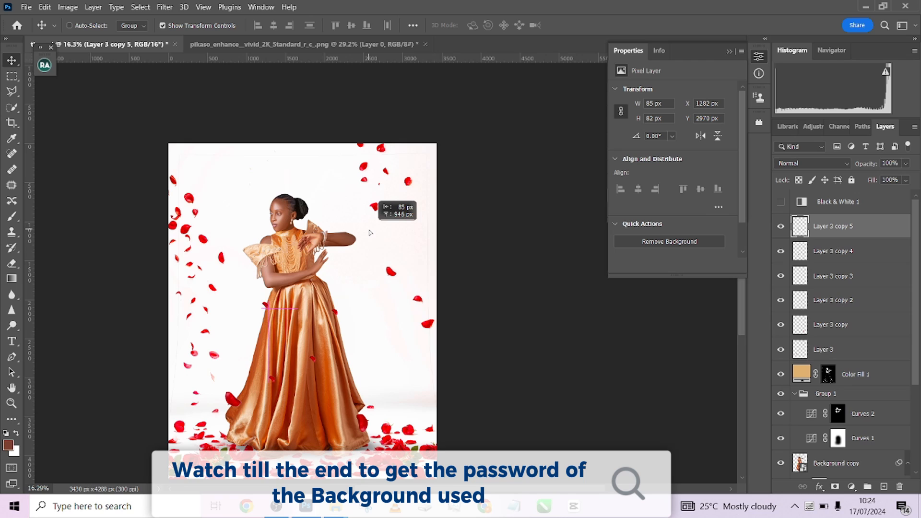
left_click_drag(369, 230, 396, 149)
Try further copies of the small petal on the woman's hair and beside her sleeve, and undo both.
key("ctrl+j")
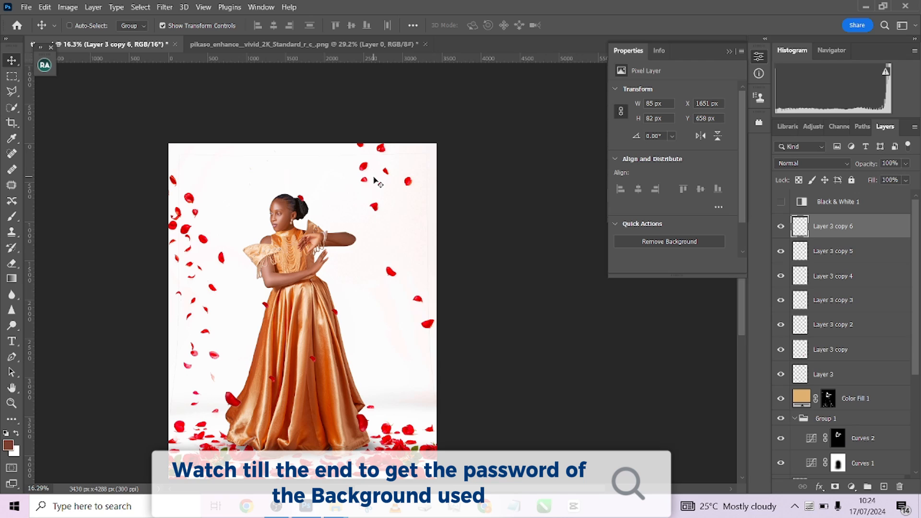
left_click_drag(375, 182, 336, 223)
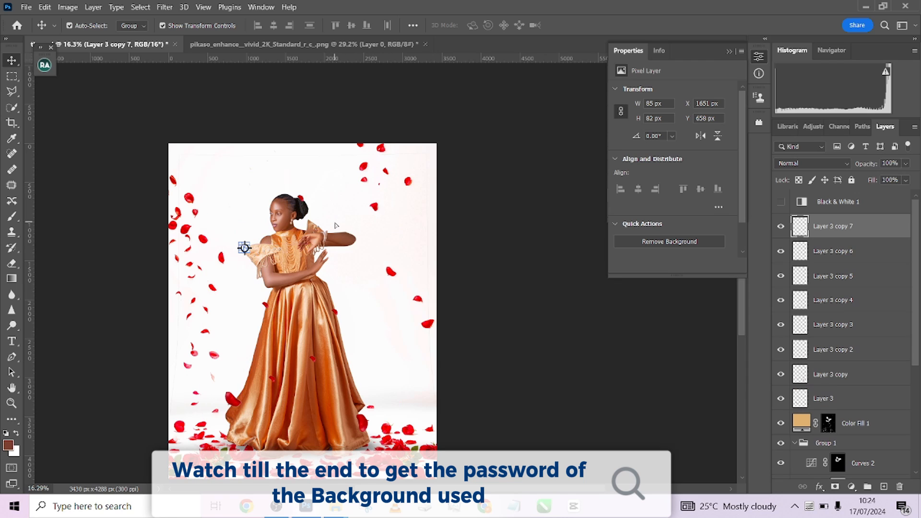
key("ctrl+z")
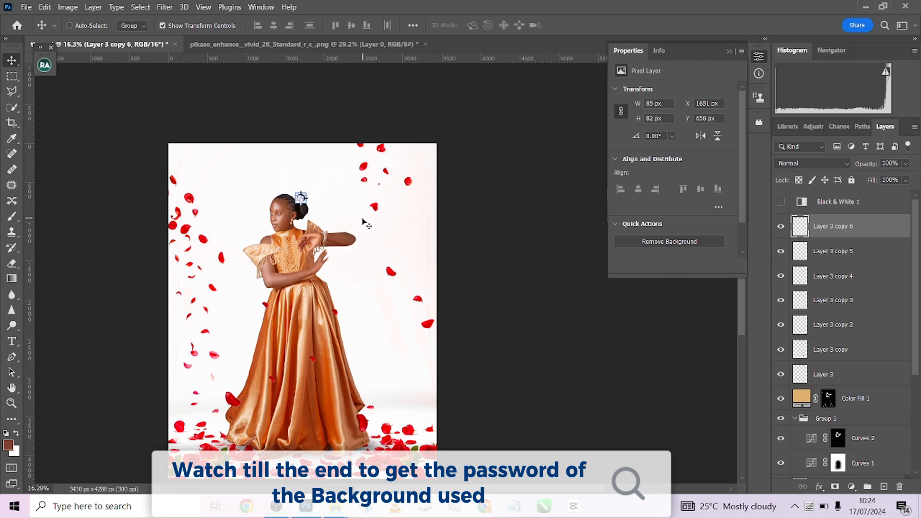
scroll(334, 207, "up", 5)
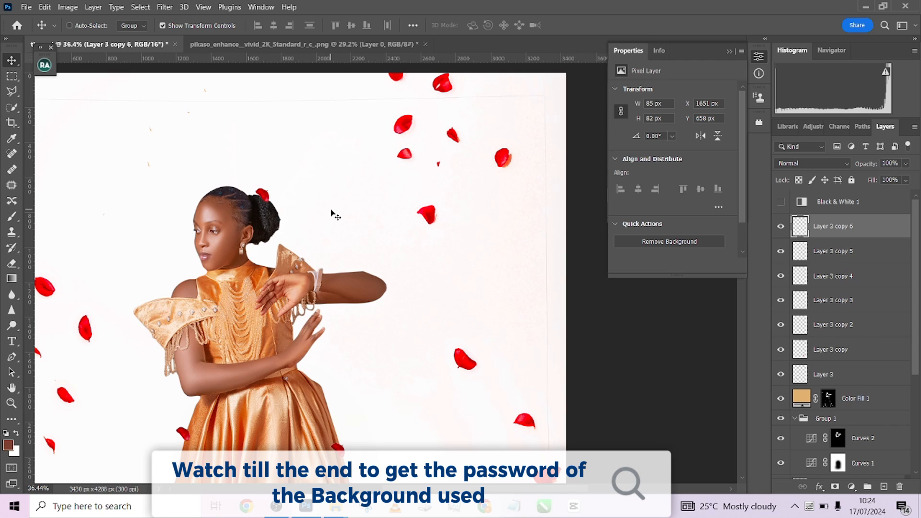
key("ctrl+z")
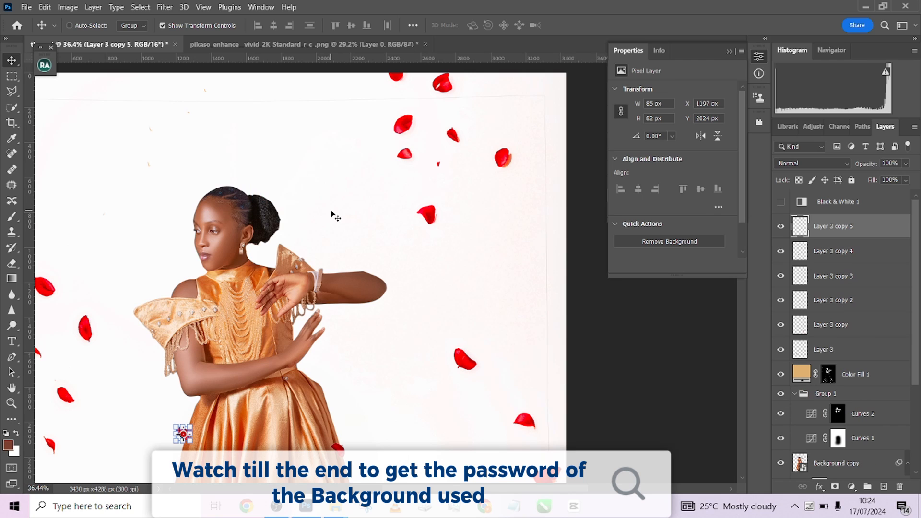
Try darkening the whole image with a Curves adjustment mapping input 120 to output 91, and delete that layer.
scroll(334, 212, "down", 5)
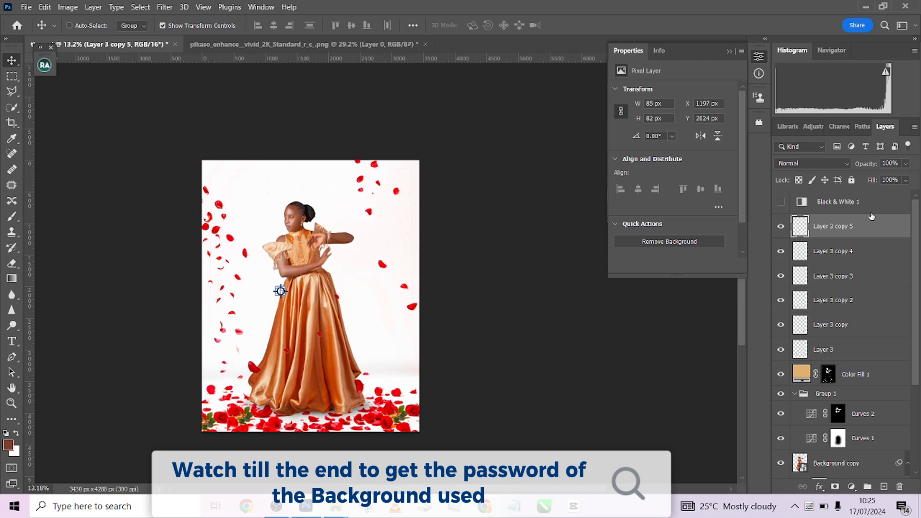
left_click(851, 487)
left_click(844, 337)
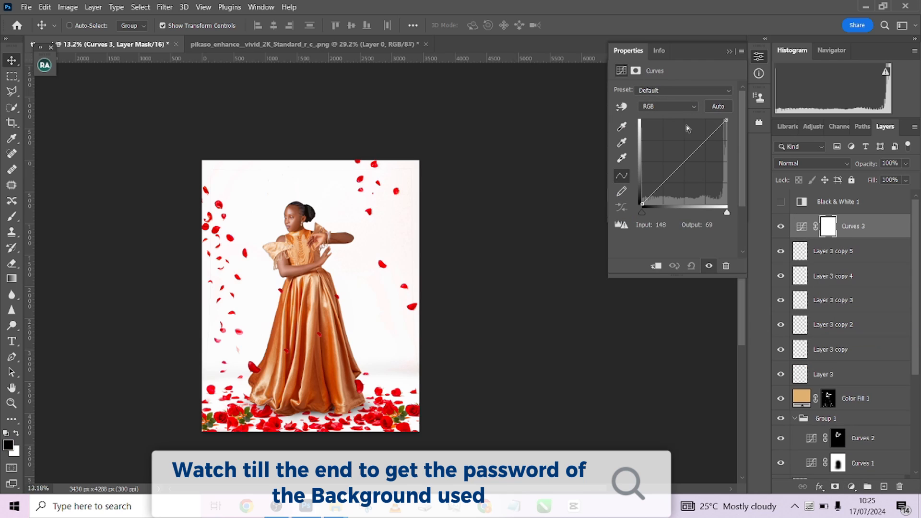
mouse_move(688, 163)
left_mouse_down()
mouse_move(708, 198)
mouse_move(669, 147)
mouse_move(691, 171)
mouse_move(671, 149)
mouse_move(682, 174)
left_mouse_up()
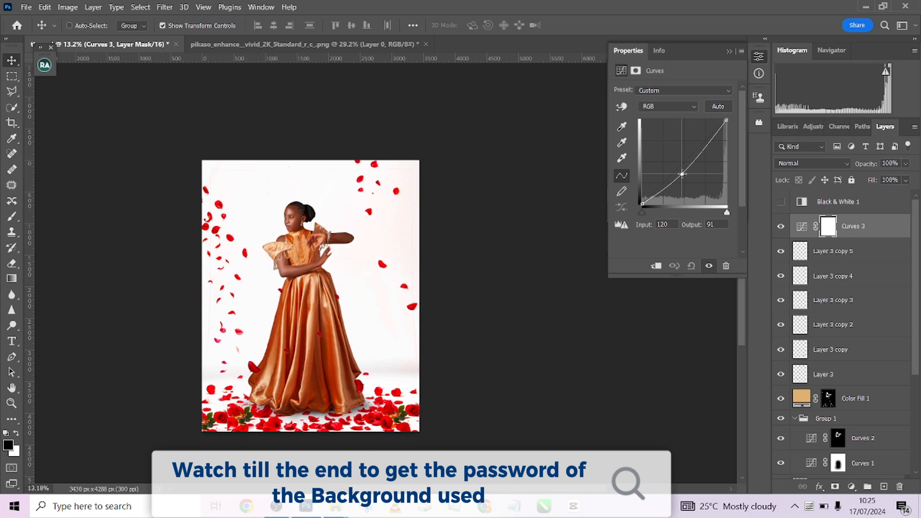
left_click_drag(890, 230, 899, 487)
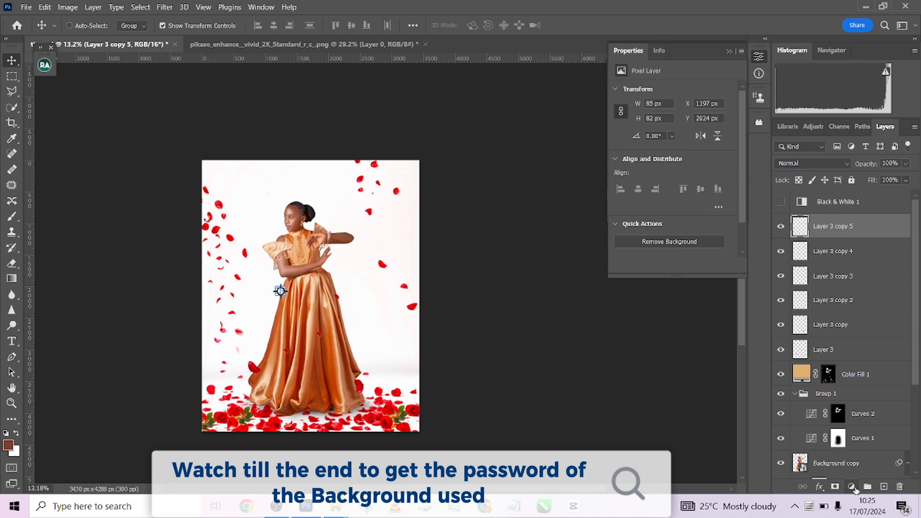
Add a Cooling Filter (80) Photo Filter adjustment at 21% layer opacity and stamp the visible layers into a new layer.
left_click(856, 489)
left_click(843, 407)
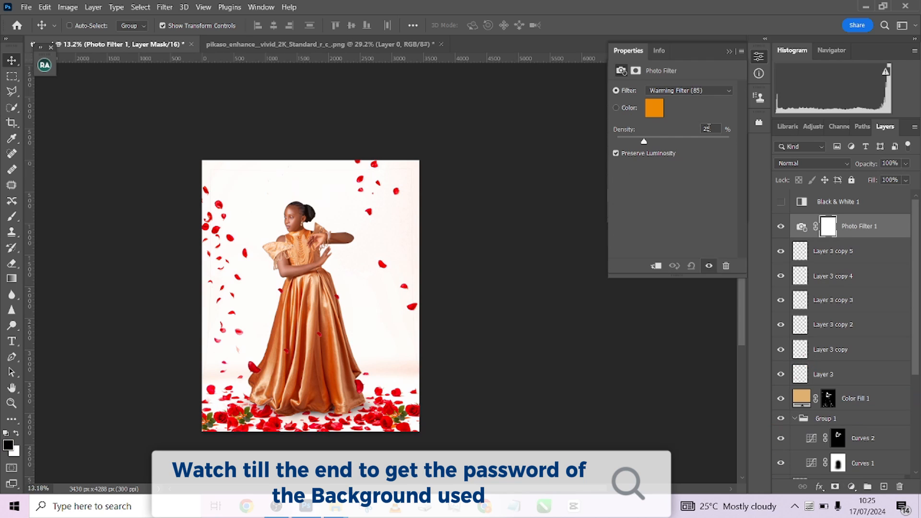
left_click(671, 93)
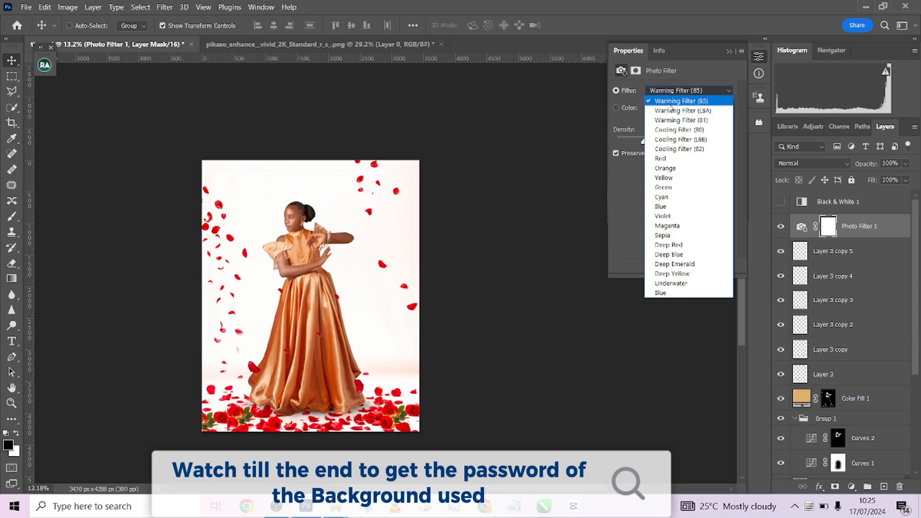
left_click(668, 131)
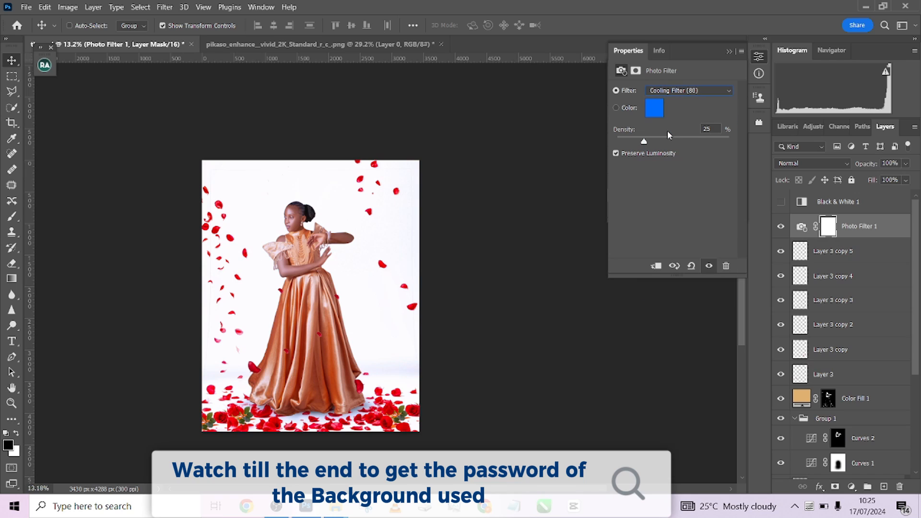
left_click(908, 164)
left_click_drag(884, 179, 870, 179)
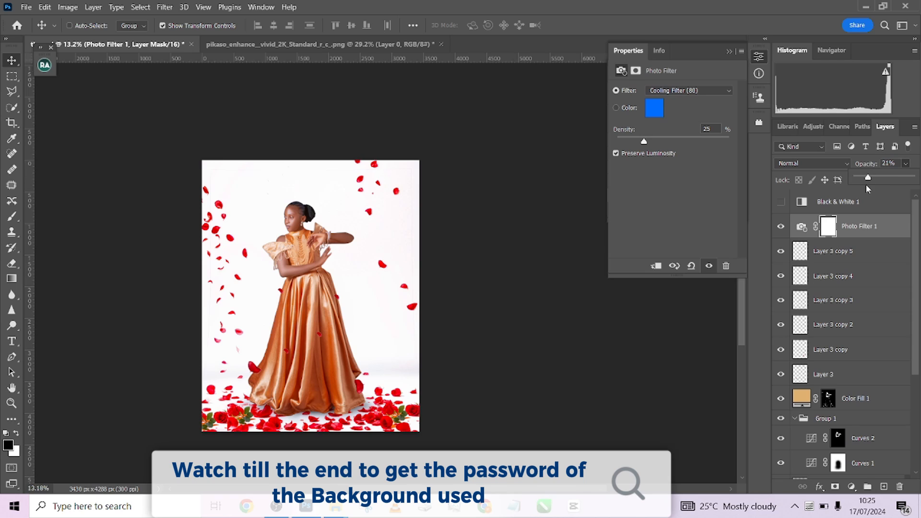
left_click(780, 227)
left_click(781, 229)
key("ctrl+alt+shift+e")
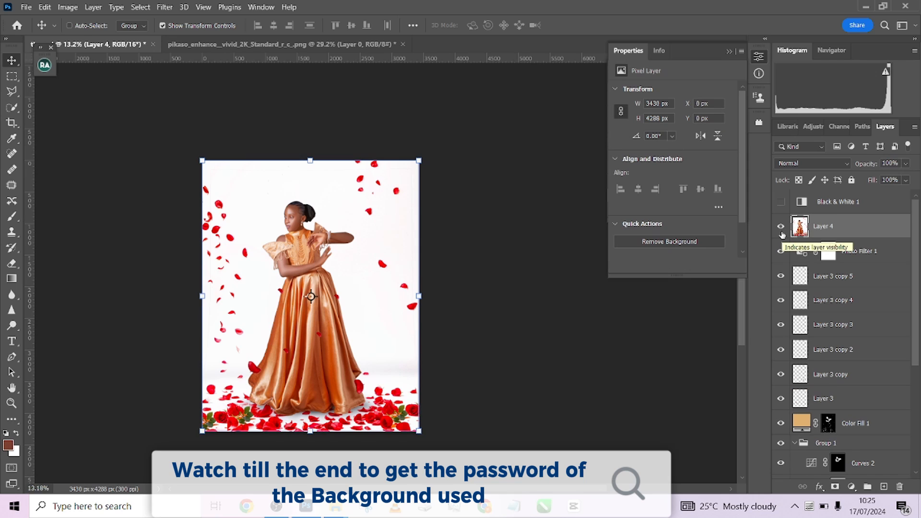
Add a Color Lookup adjustment above the stamped layer using Crisp_Warm.look at 33% opacity, and check its effect on the image.
left_click(852, 487)
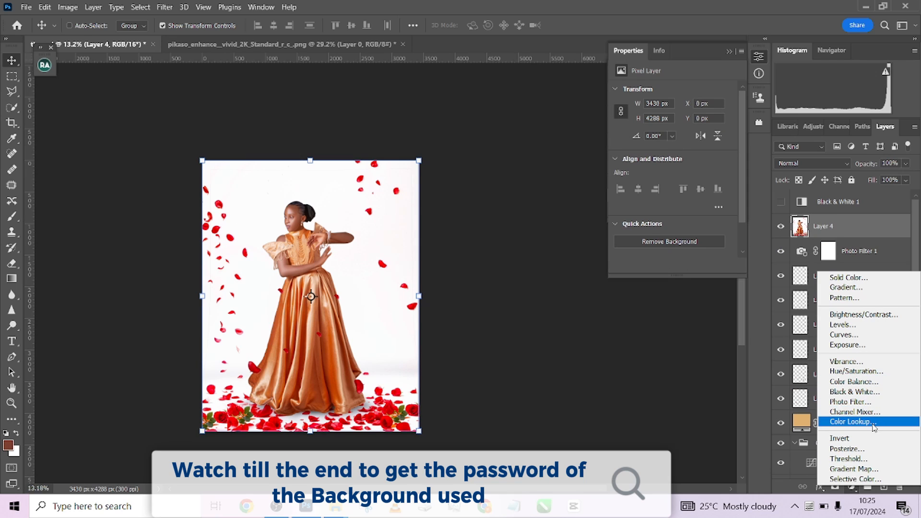
left_click(843, 473)
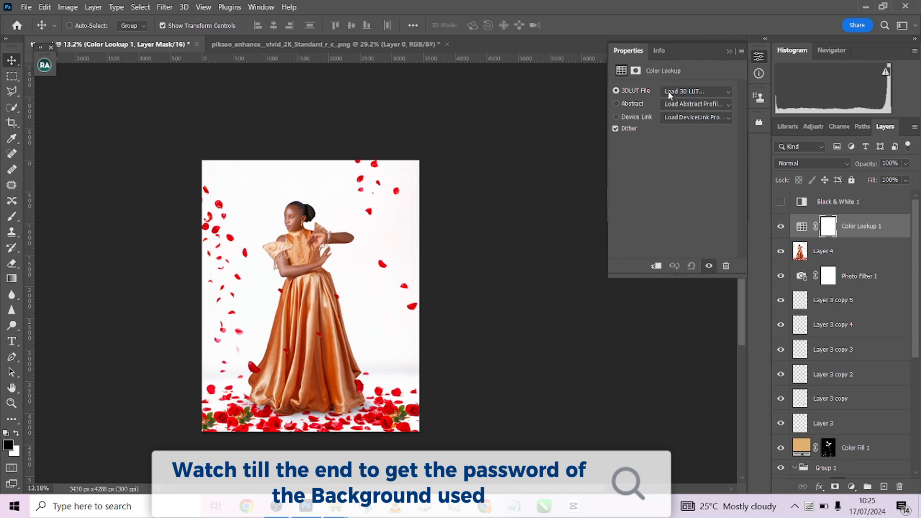
left_click(686, 91)
left_click(687, 137)
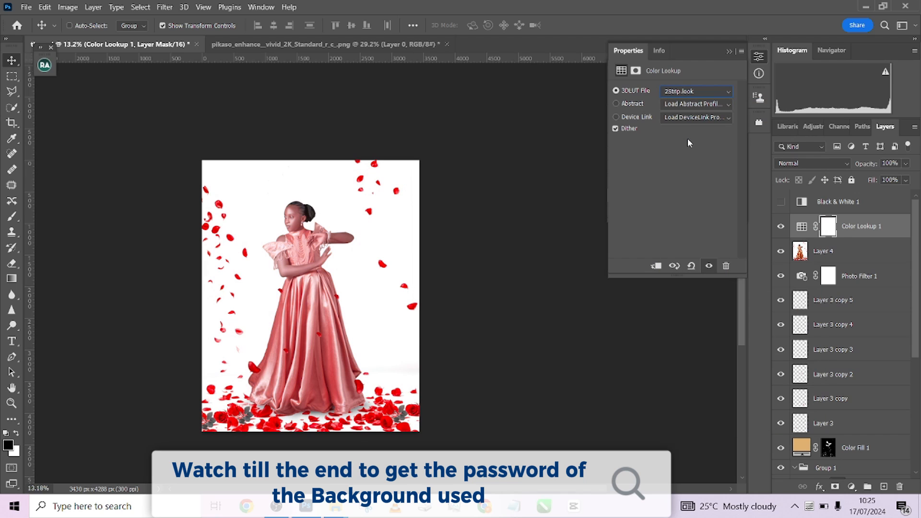
key("Down")
key("Down")
key("Down")
key("Down")
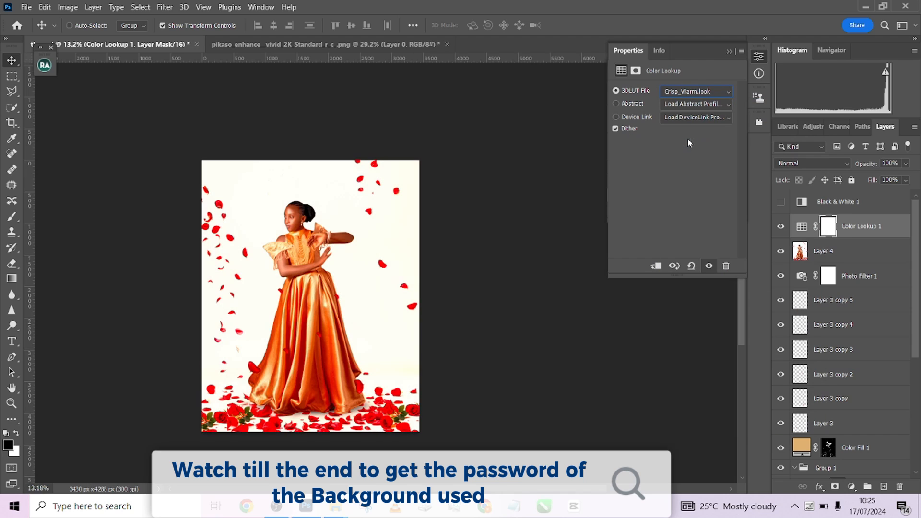
key("Down")
key("Up")
left_click(906, 169)
left_click_drag(889, 177, 874, 179)
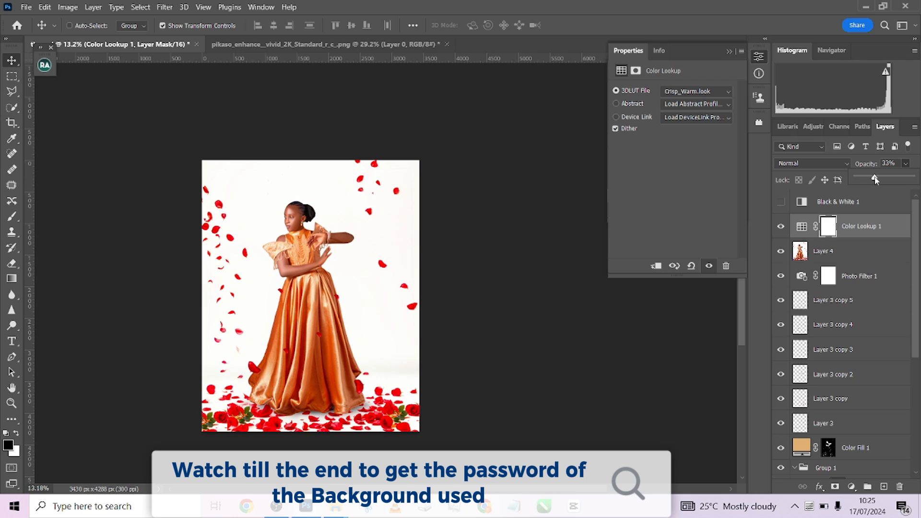
left_click(782, 228)
left_click(782, 228)
scroll(360, 269, "up", 4)
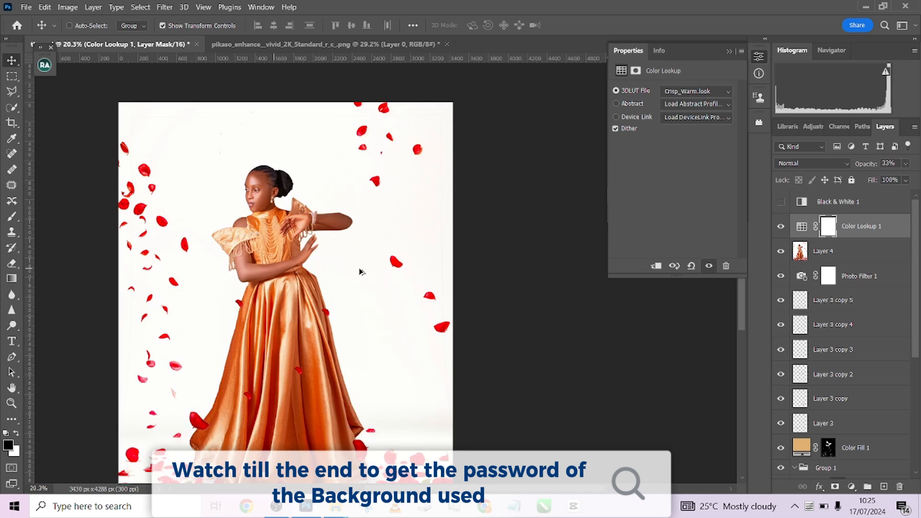
scroll(360, 270, "down", 3)
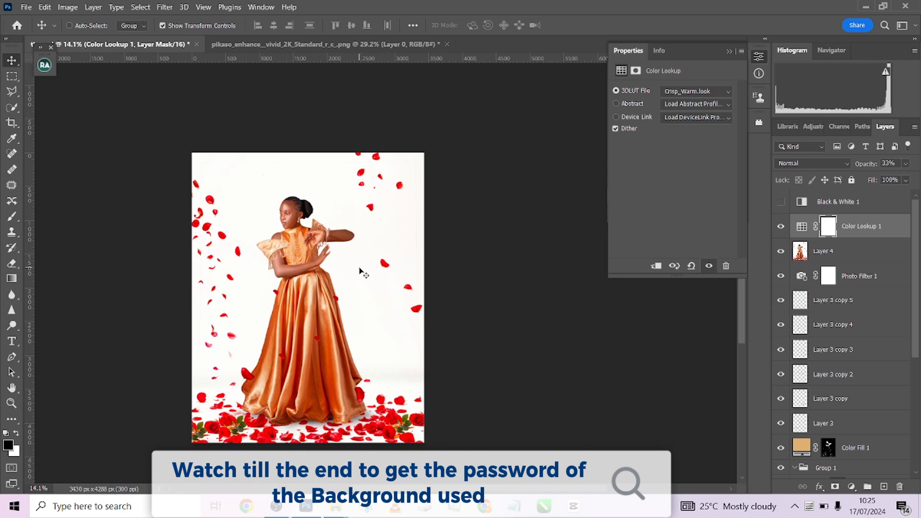
Stamp the visible layers into a new layer and delete every layer beneath it, from the Color Lookup down to the Background.
key("ctrl")
key("ctrl+shift+alt+e")
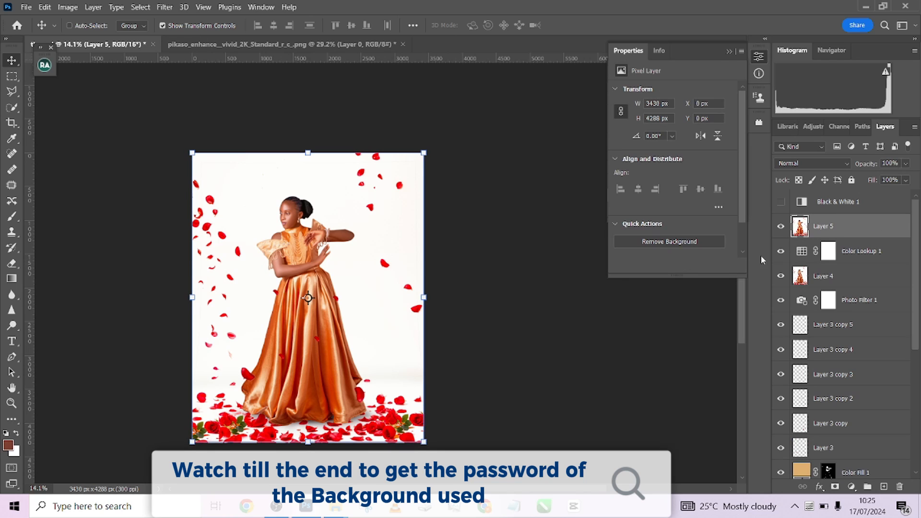
left_click(890, 256)
scroll(918, 269, "down", 5)
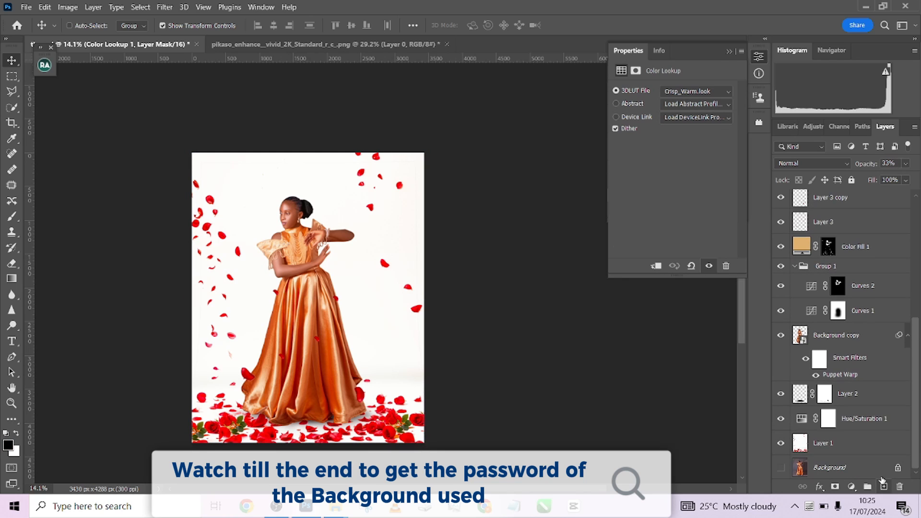
left_click(868, 464, "shift")
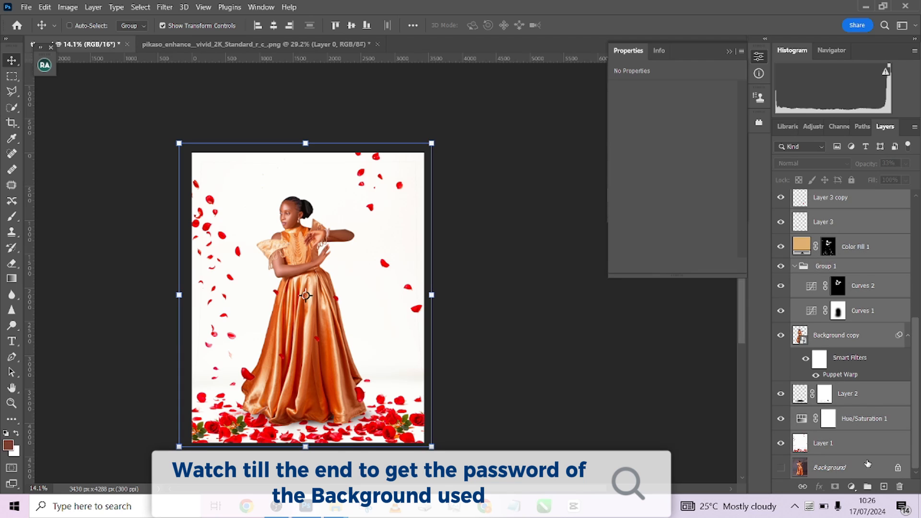
scroll(867, 397, "up", 5)
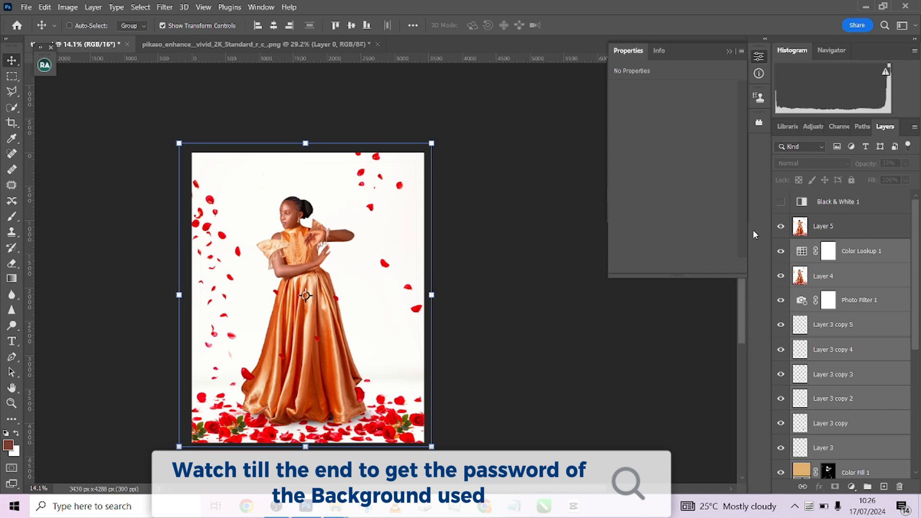
scroll(914, 244, "down", 4)
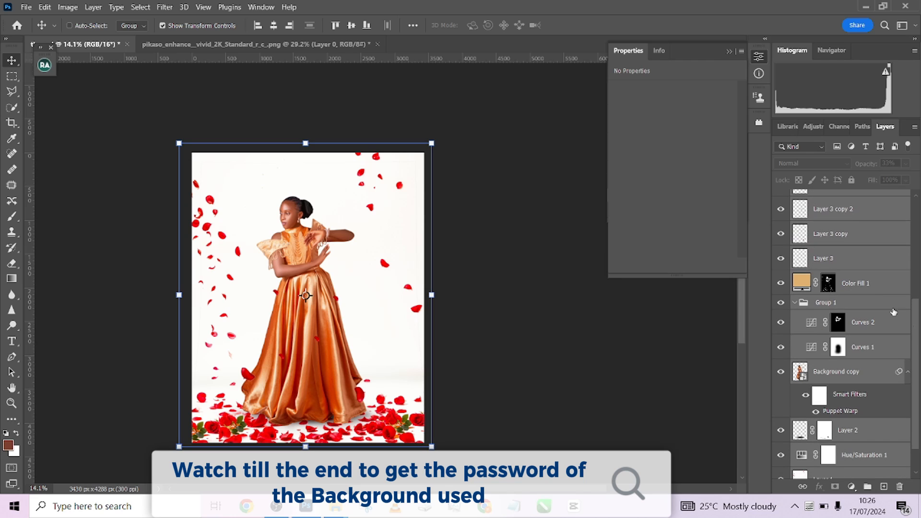
left_click_drag(865, 427, 899, 487)
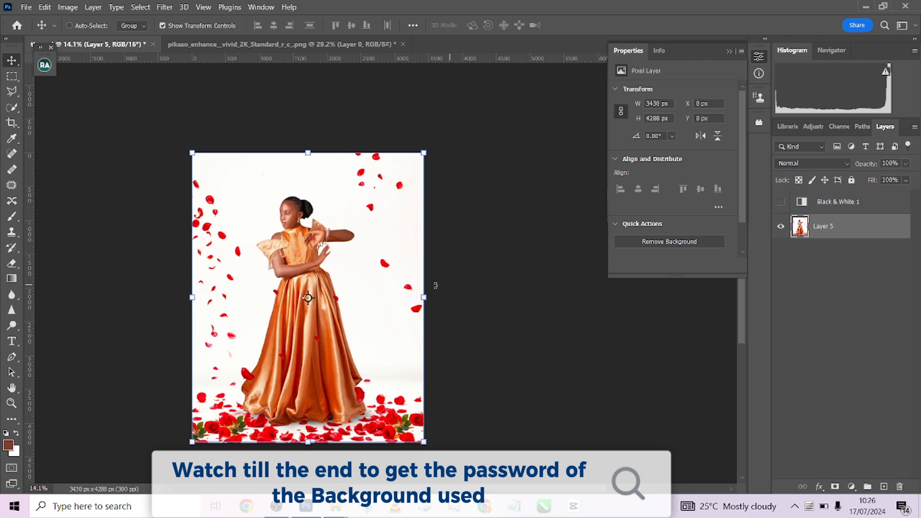
Crop the image at a 4:5 ratio to about 3247 × 4060 px, trimming its upper and right edges.
left_click(11, 123)
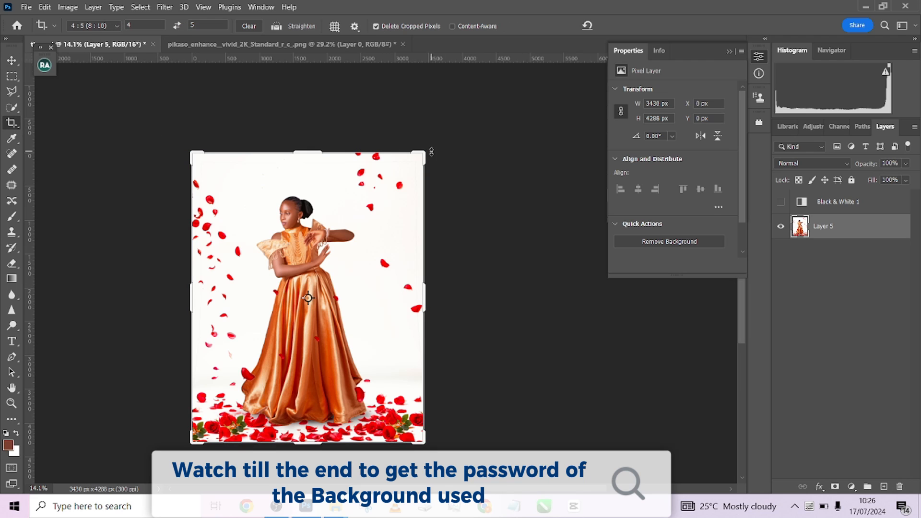
left_click_drag(426, 149, 418, 160)
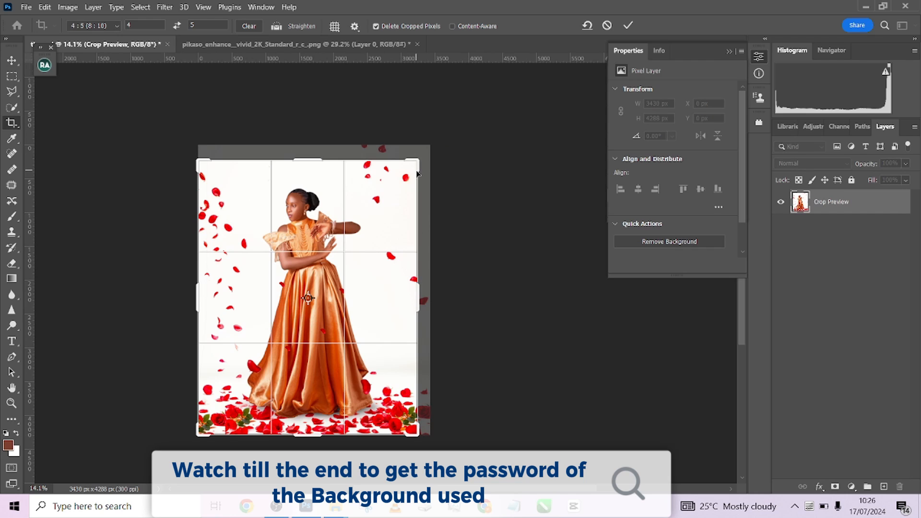
key("Return")
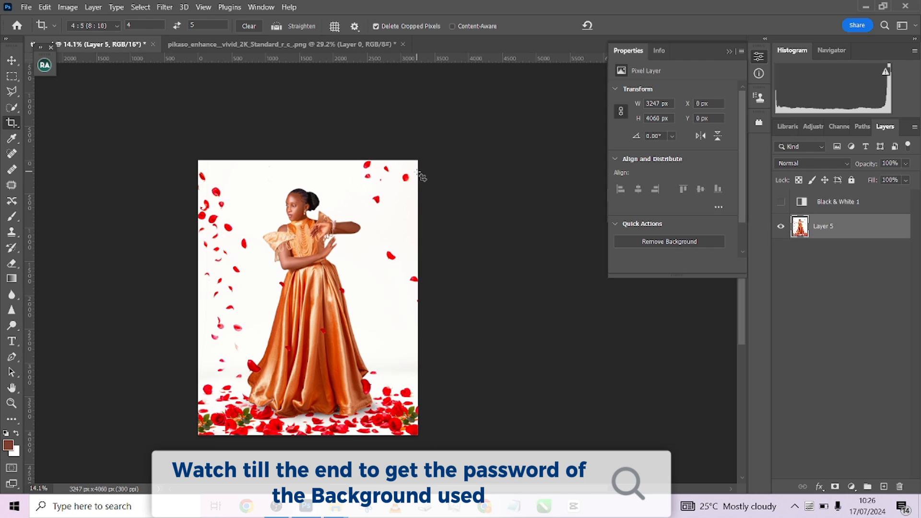
Compare the original photo with the finished composite by switching between the opening history state and Snapshot 1.
left_click(728, 53)
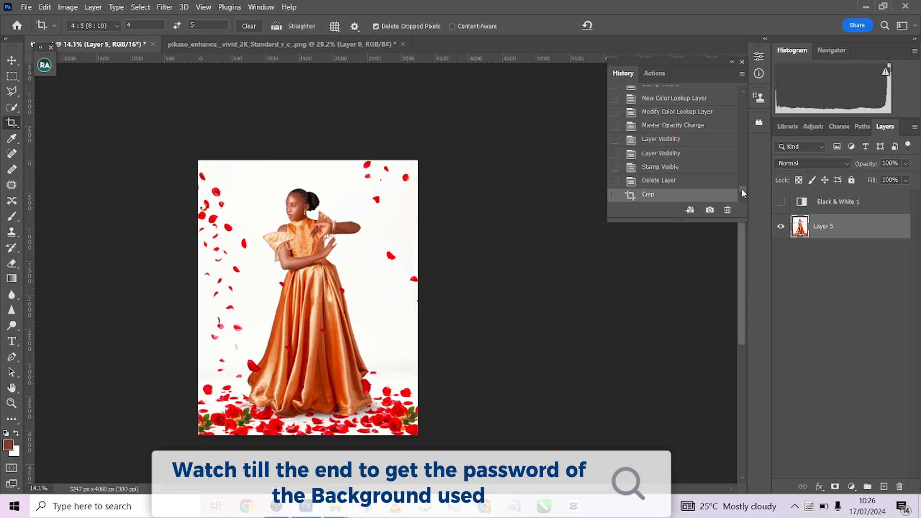
left_click_drag(741, 188, 744, 89)
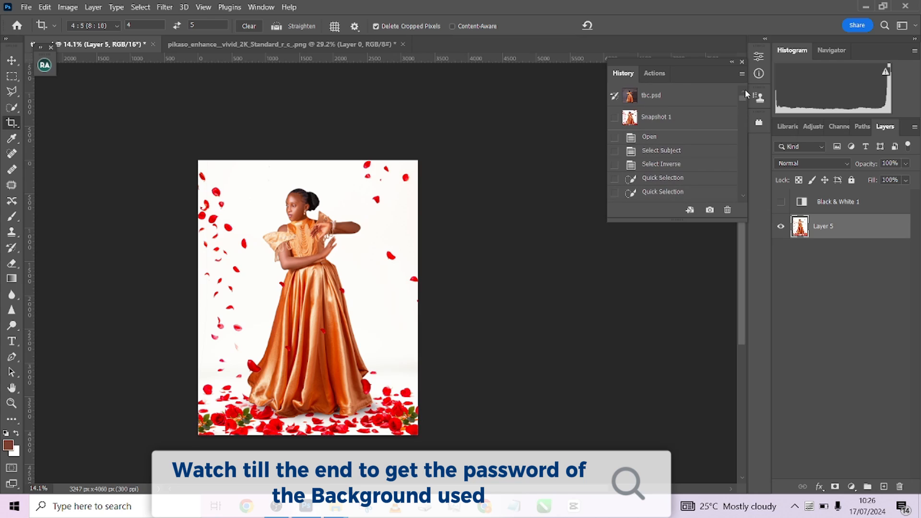
left_click(672, 97)
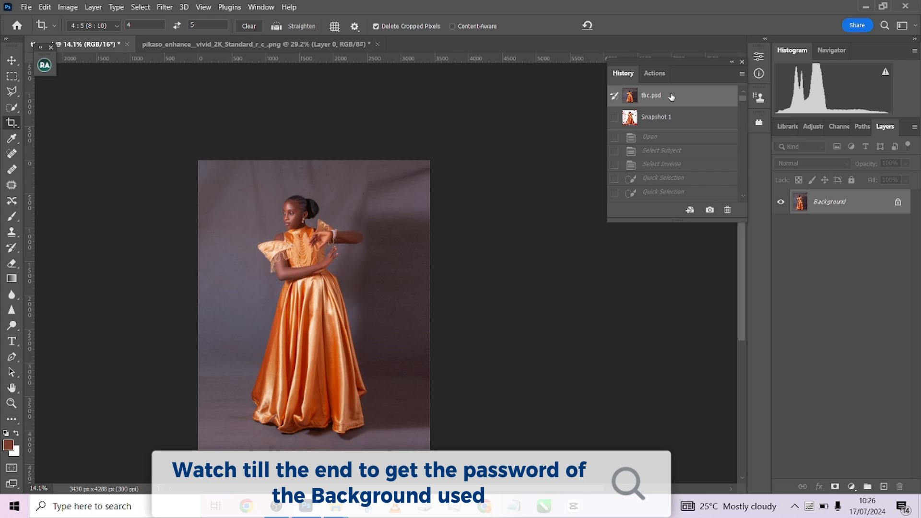
left_click(668, 121)
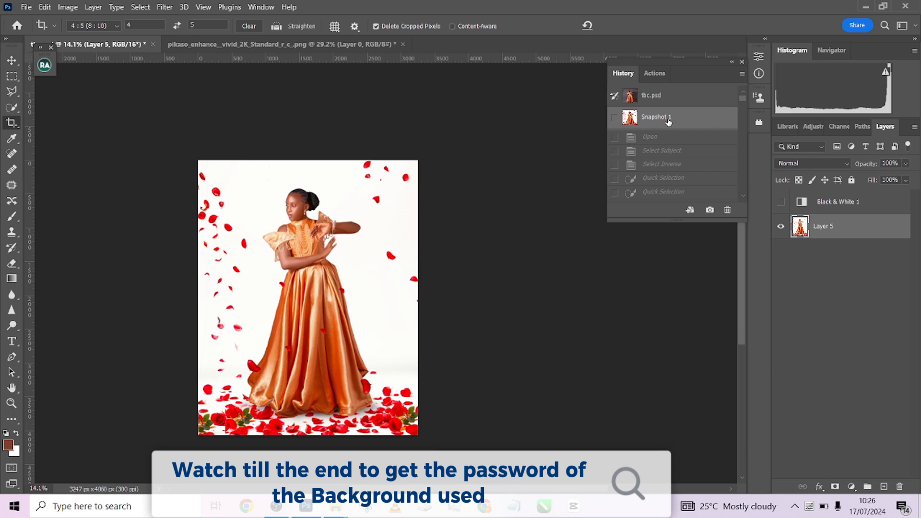